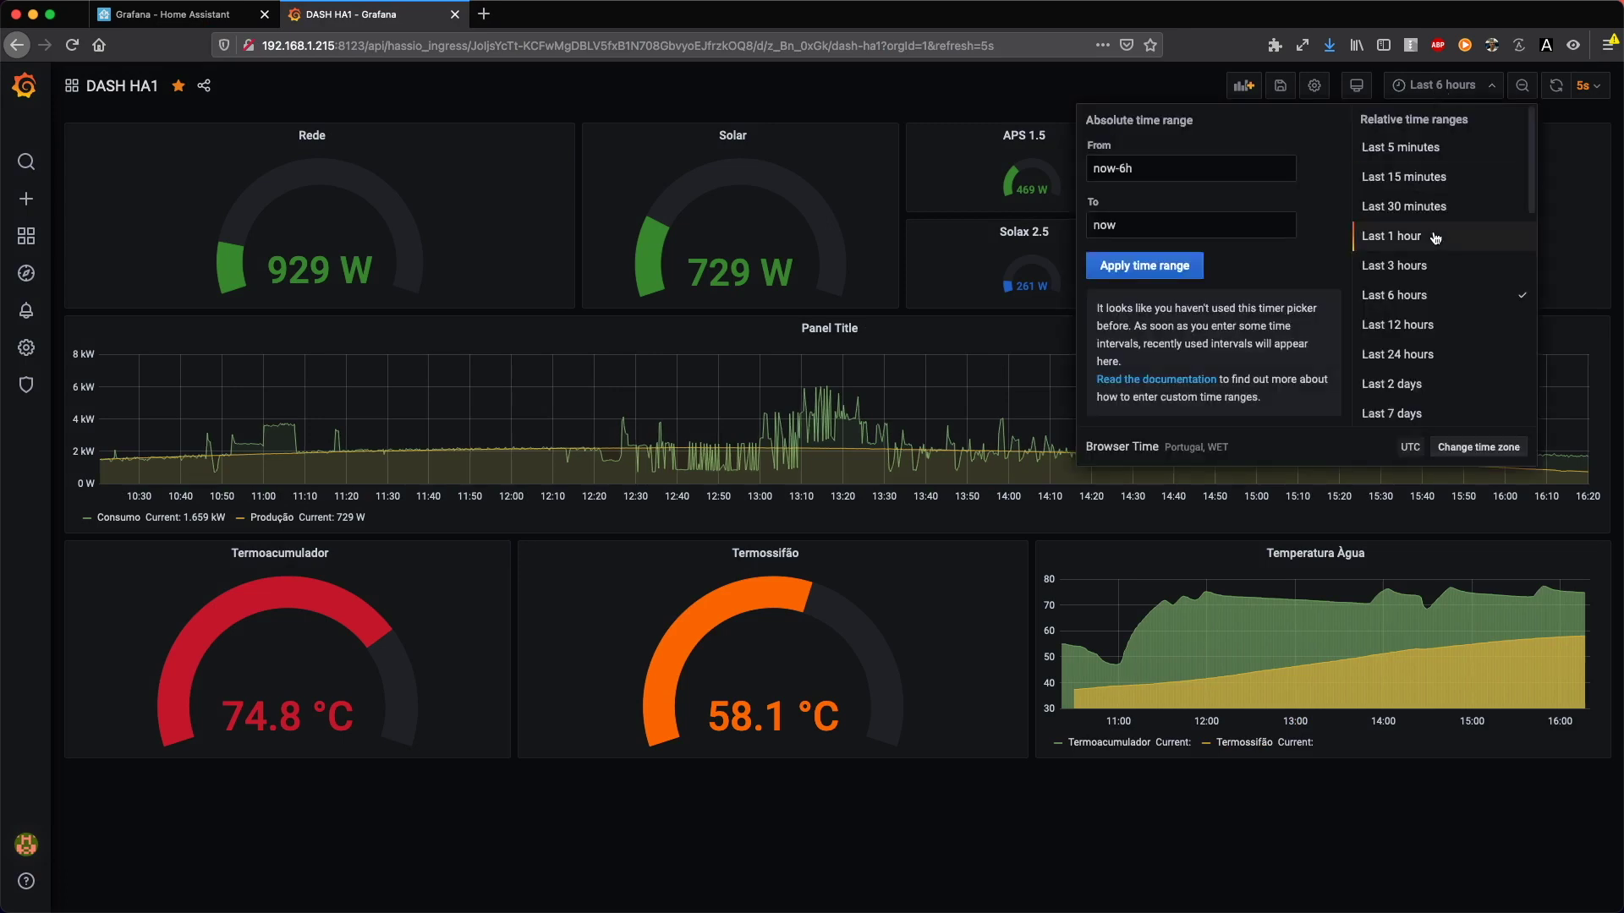
Step: Set the DASH HA1 dashboard time range to the last 12 hours
click(1424, 329)
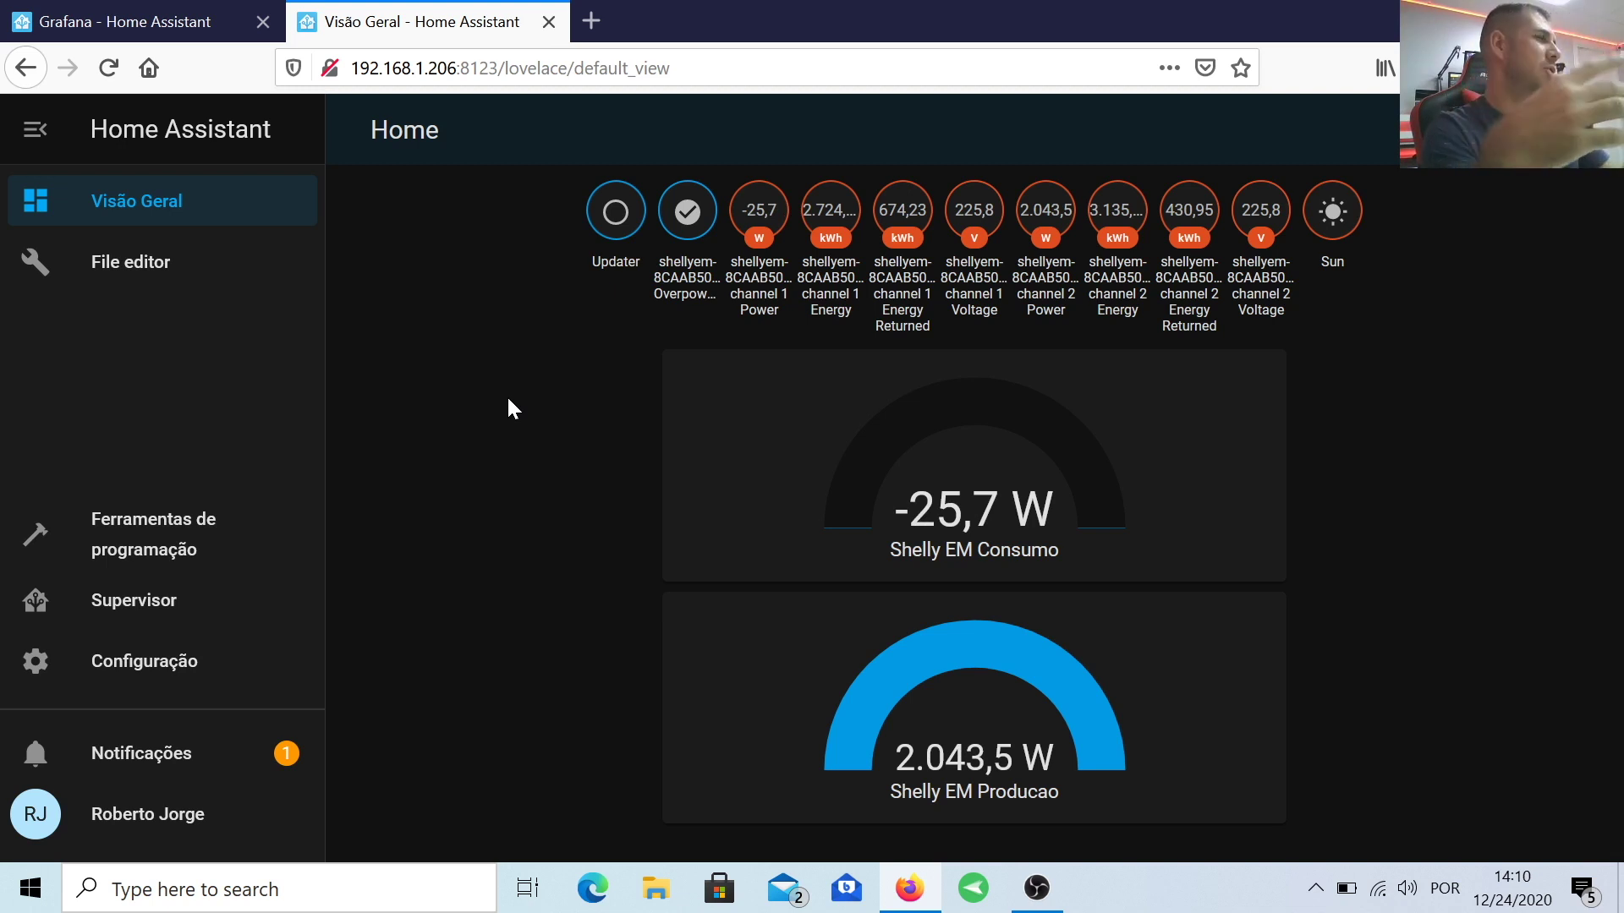
Step: Find the InfluxDB add-on by searching 'influ', install it, and enable Show in sidebar
click(154, 611)
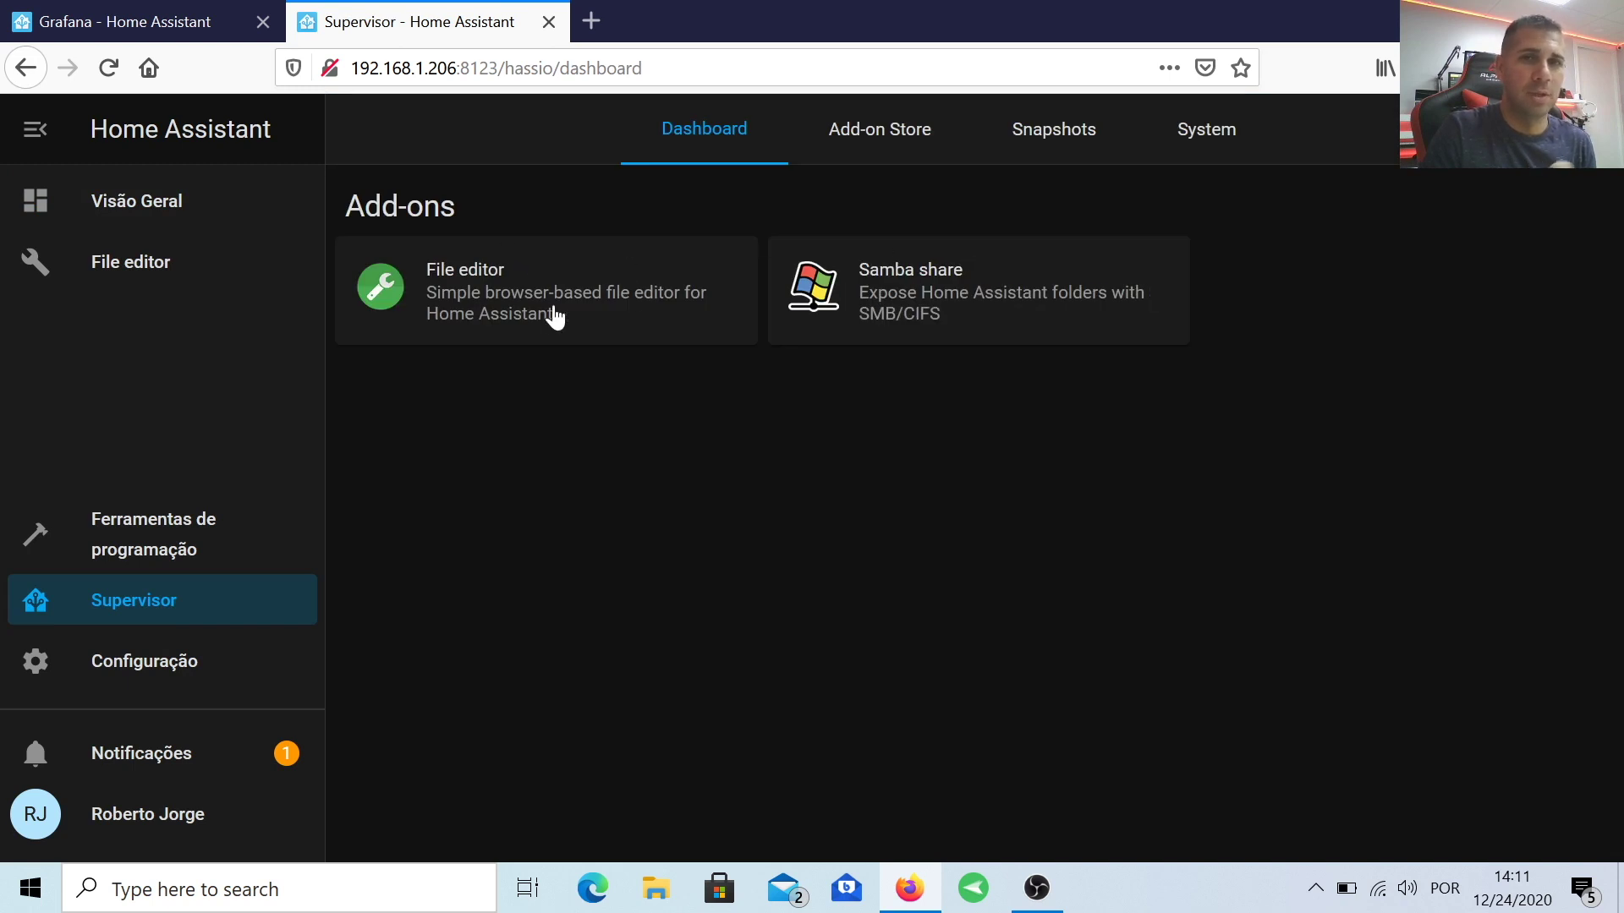
click(854, 140)
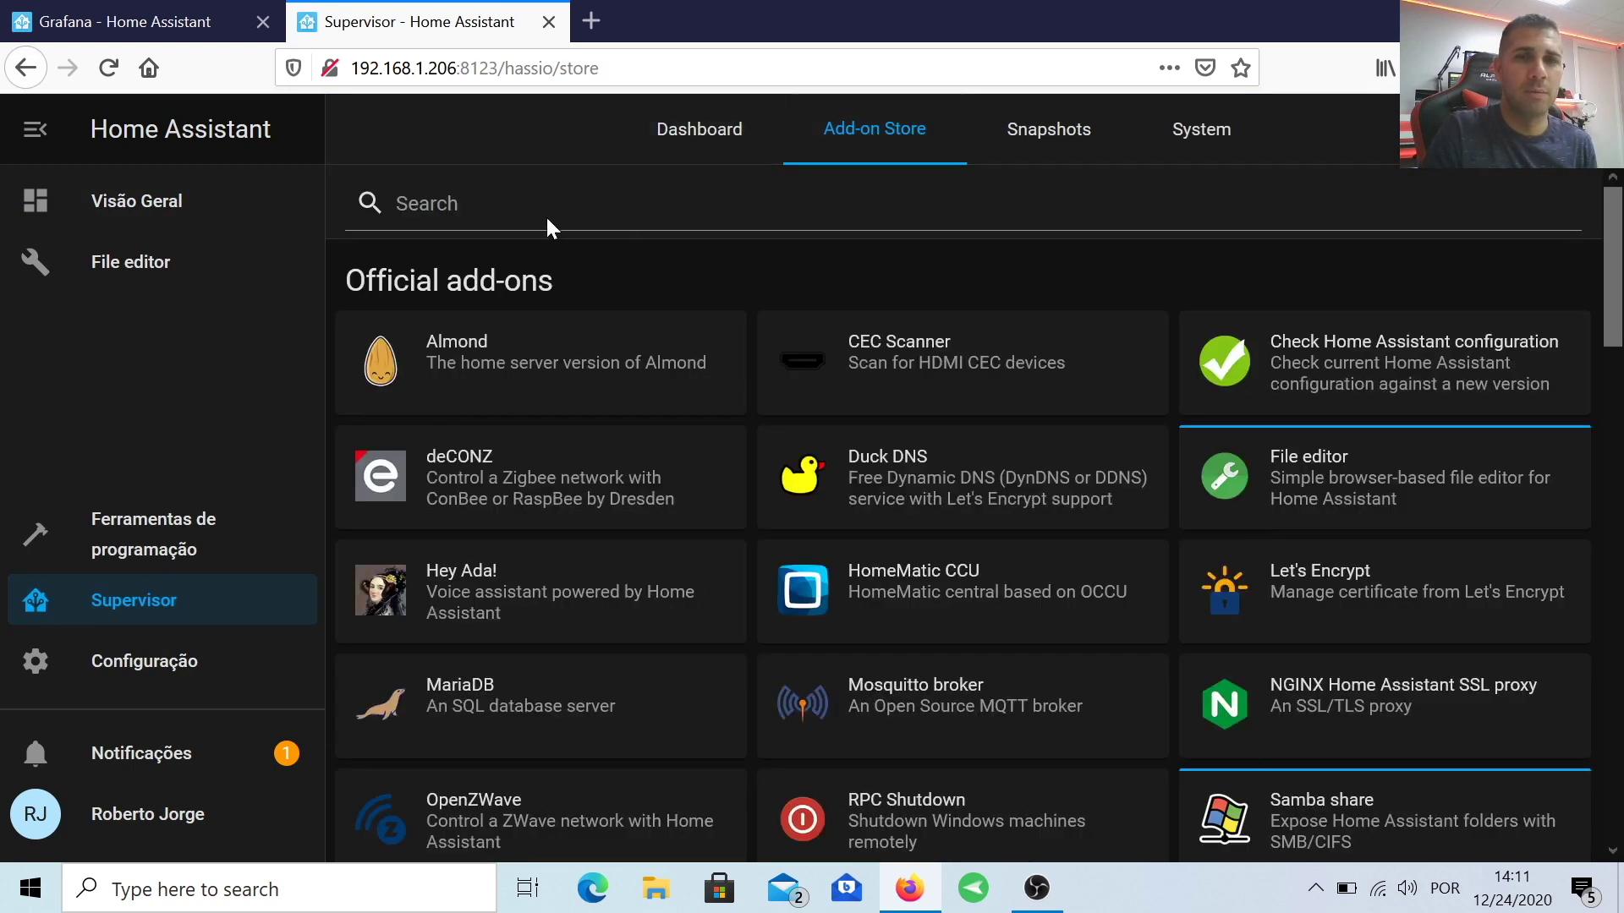
text(influx)
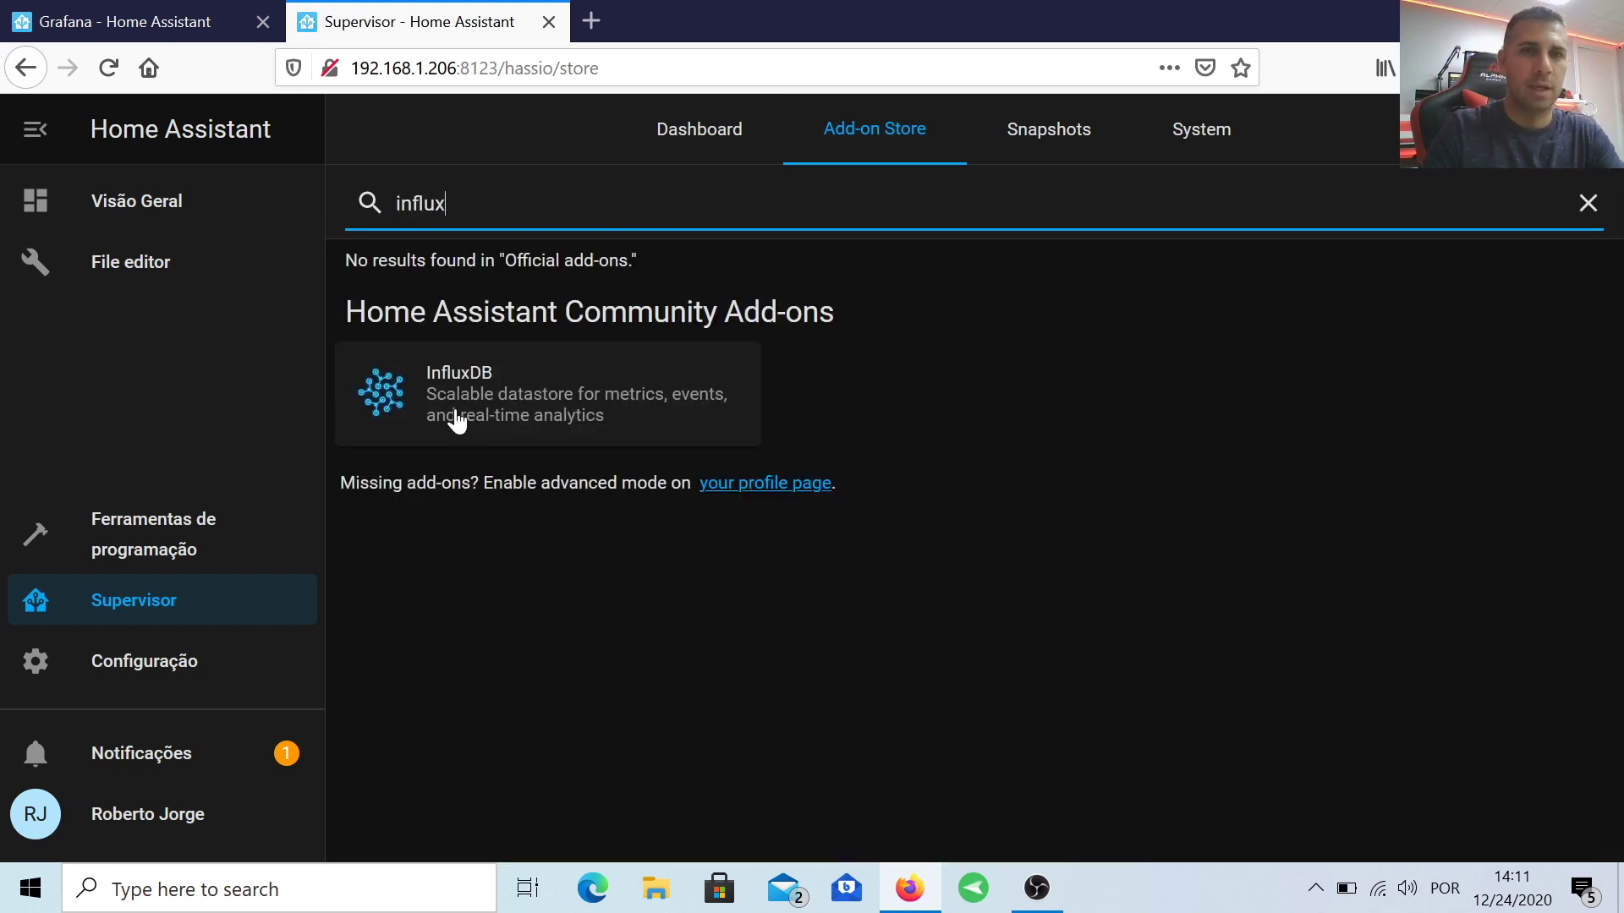
click(489, 376)
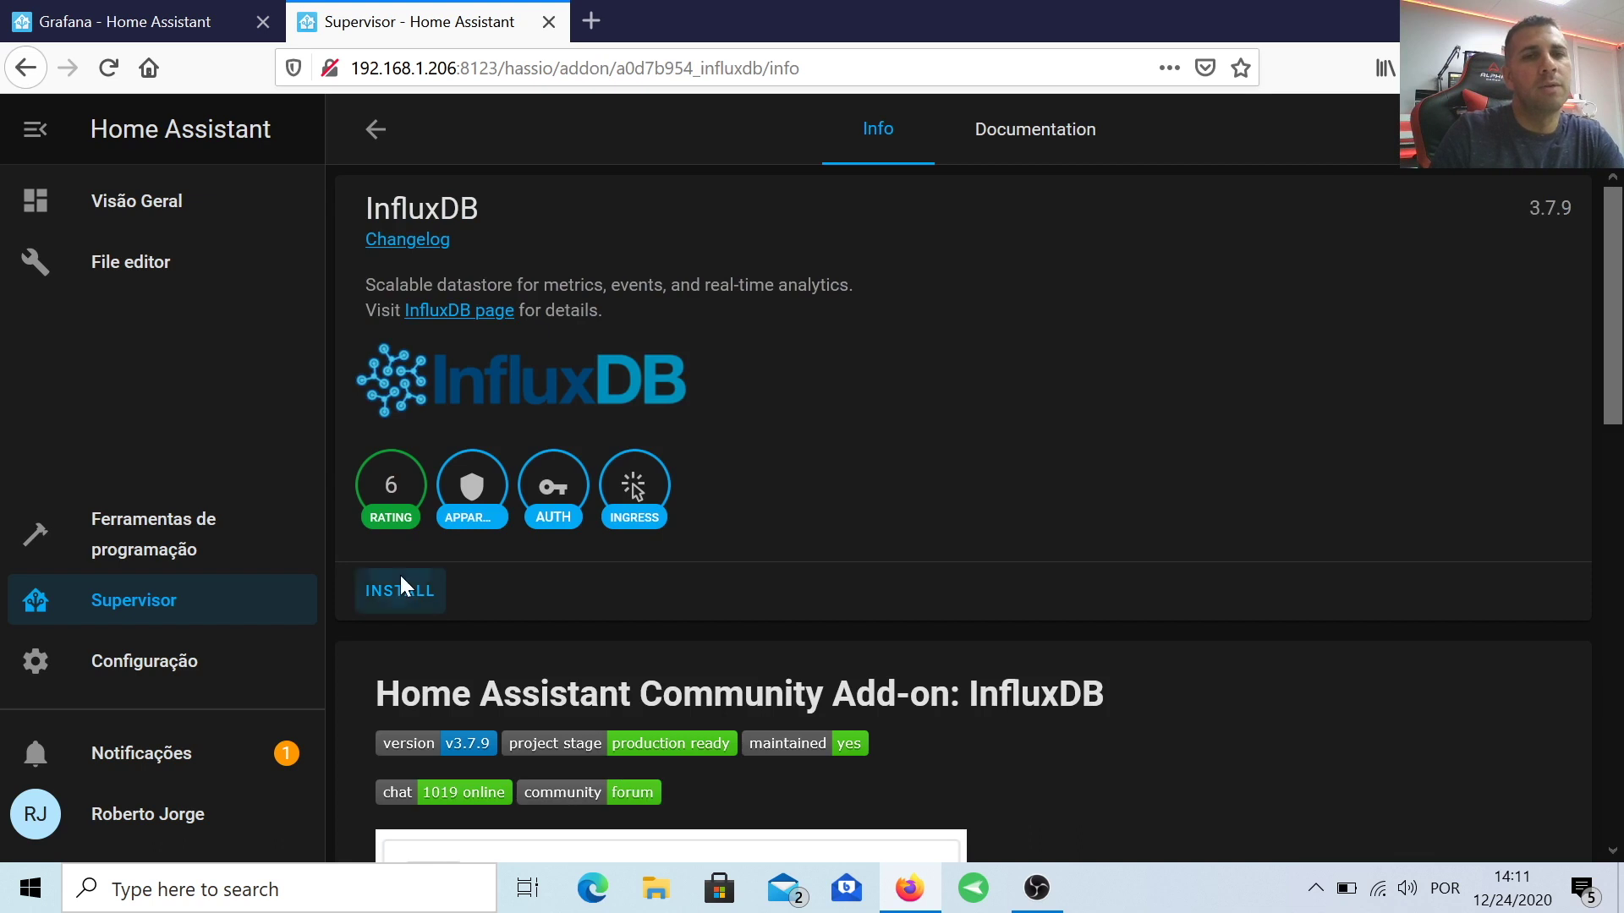
click(401, 576)
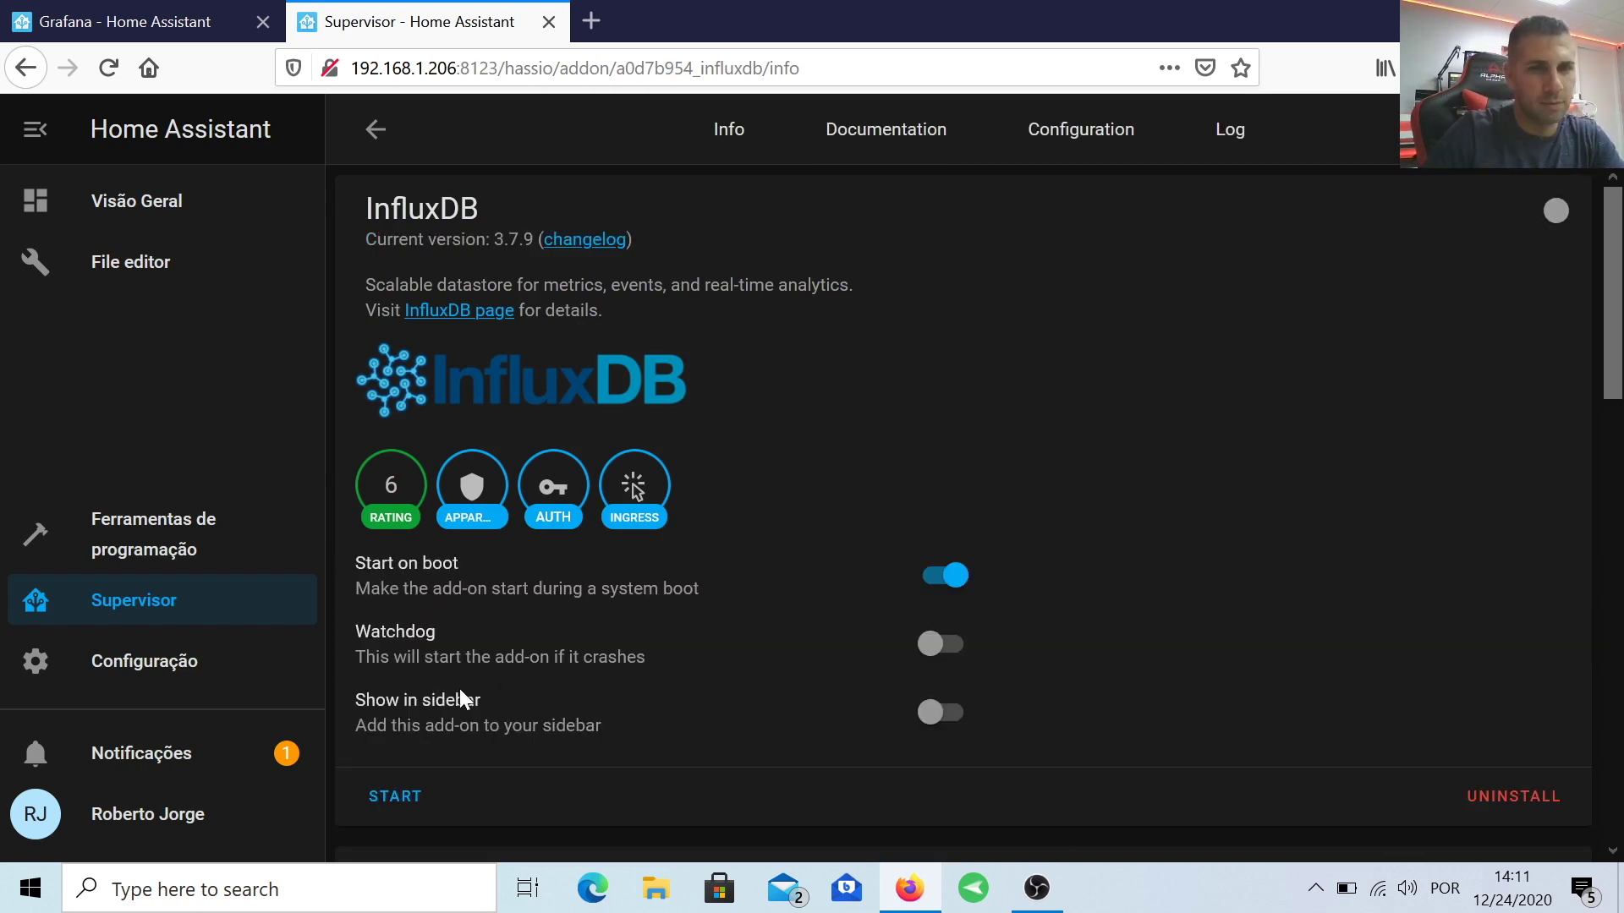
click(918, 707)
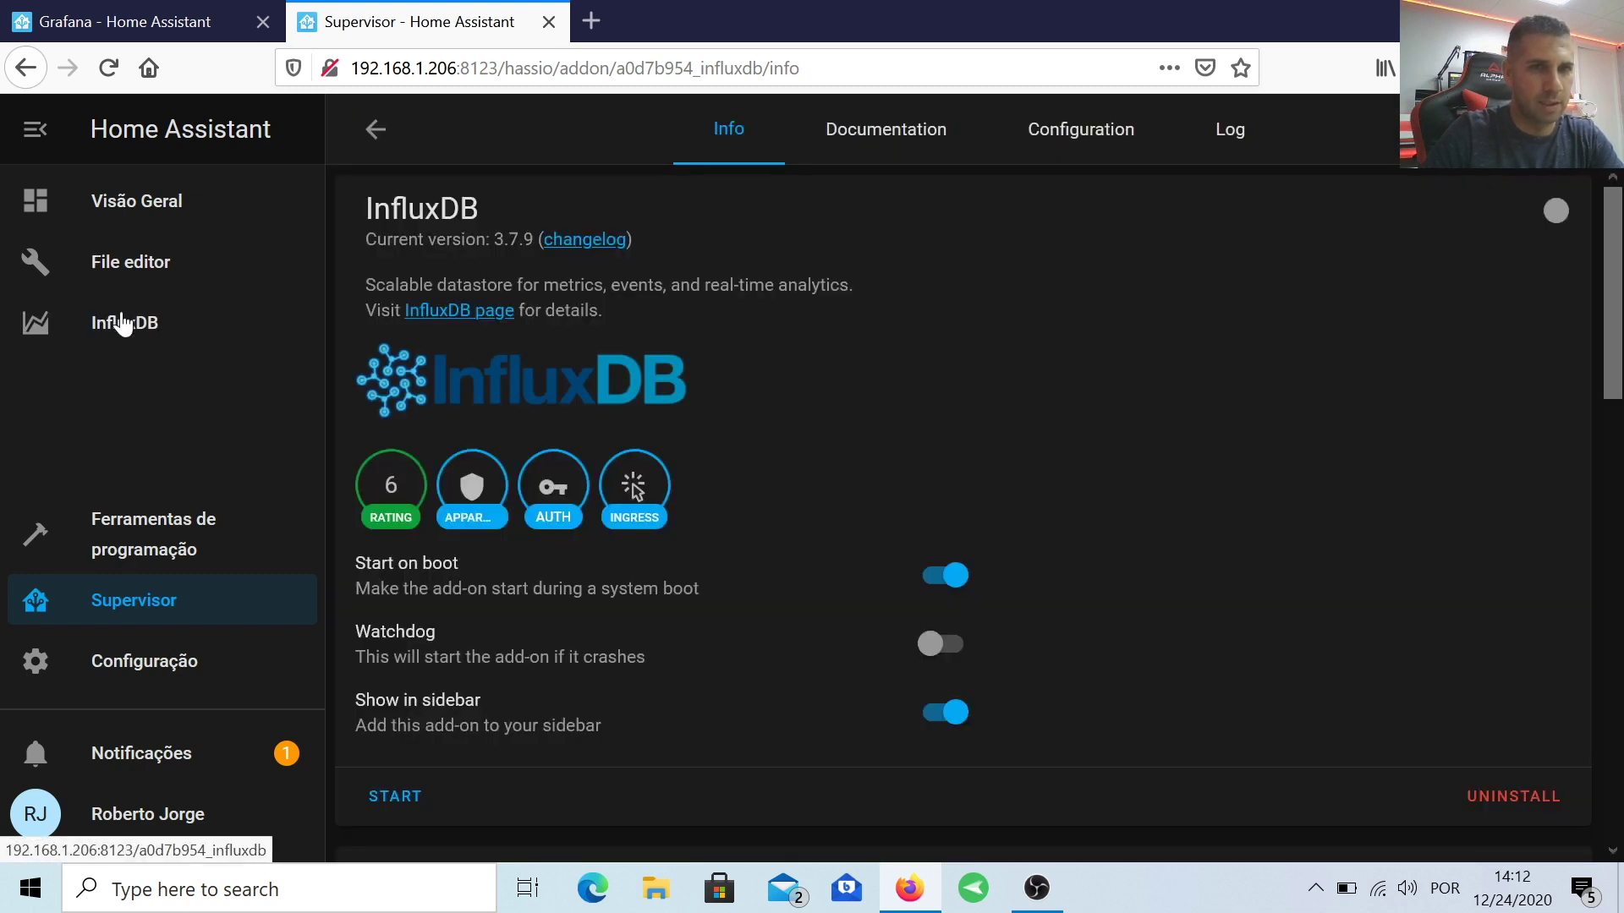
Step: Set ssl to false in the InfluxDB add-on configuration and start the add-on
click(1089, 128)
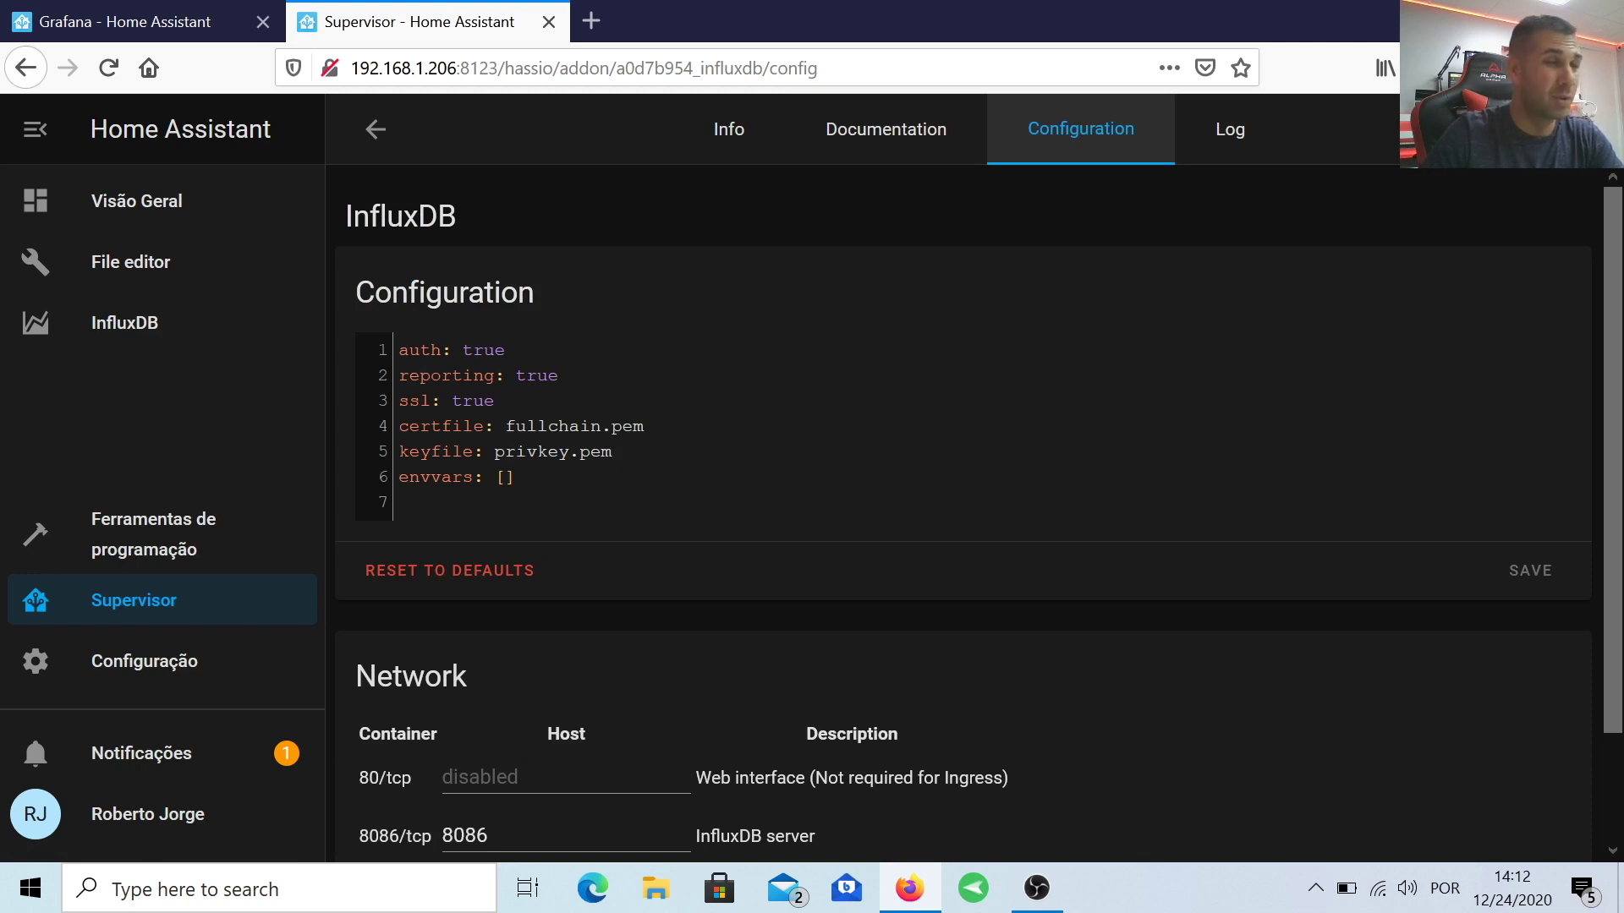
click(495, 400)
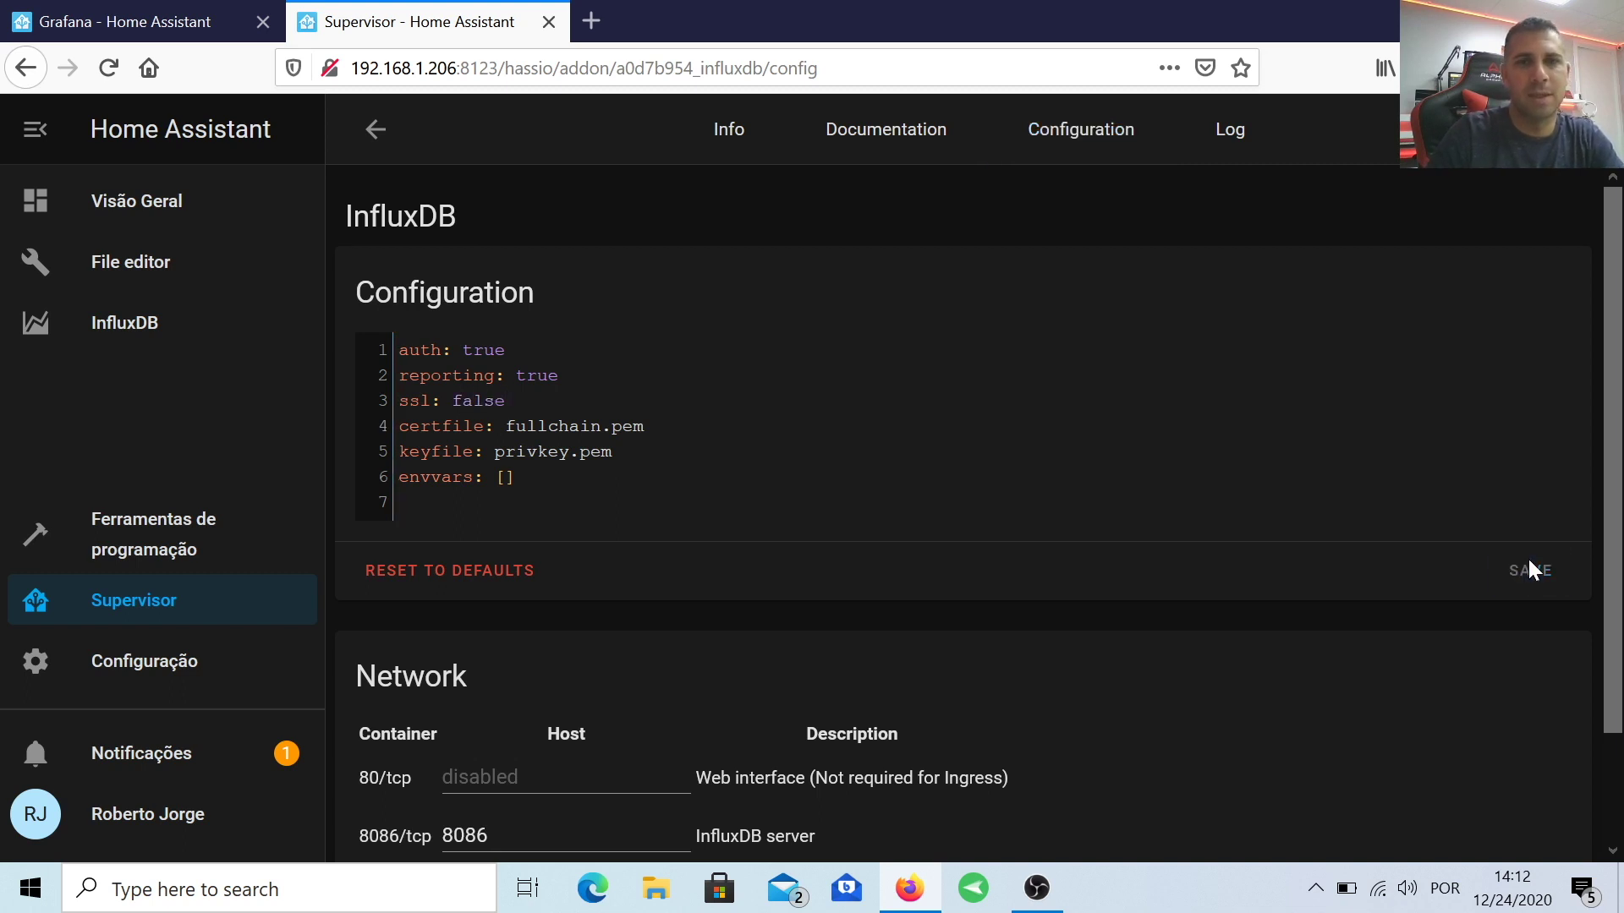
key(alt+Left)
click(397, 591)
Step: Copy the influxdb configuration snippet from the add-on documentation, then go to the File editor
click(876, 153)
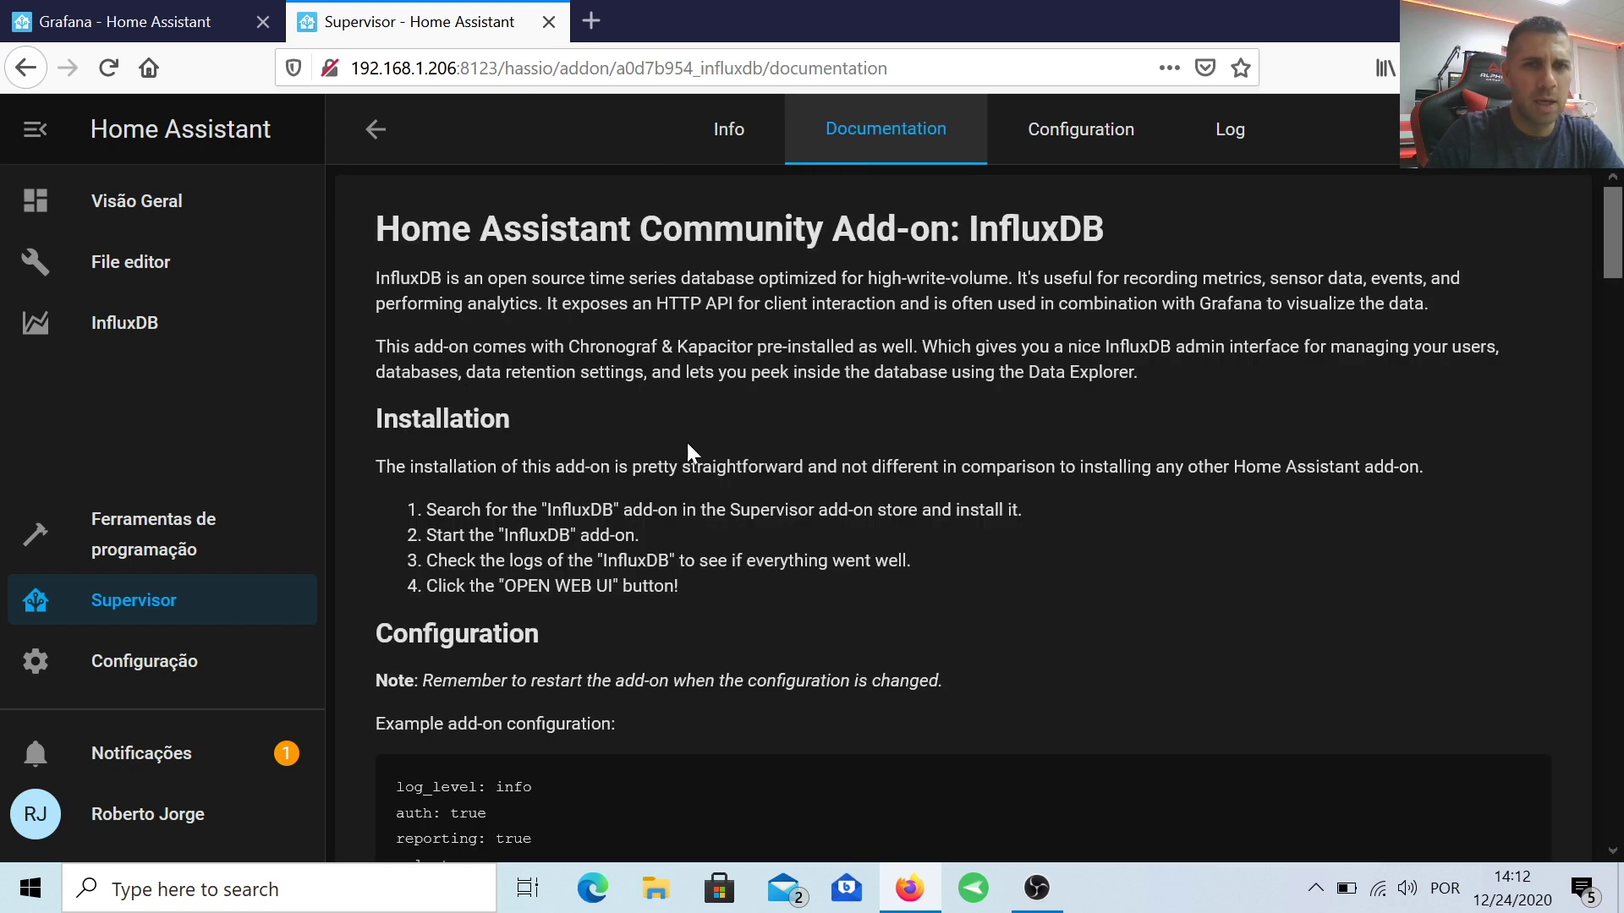
scroll(687, 443, down, 20)
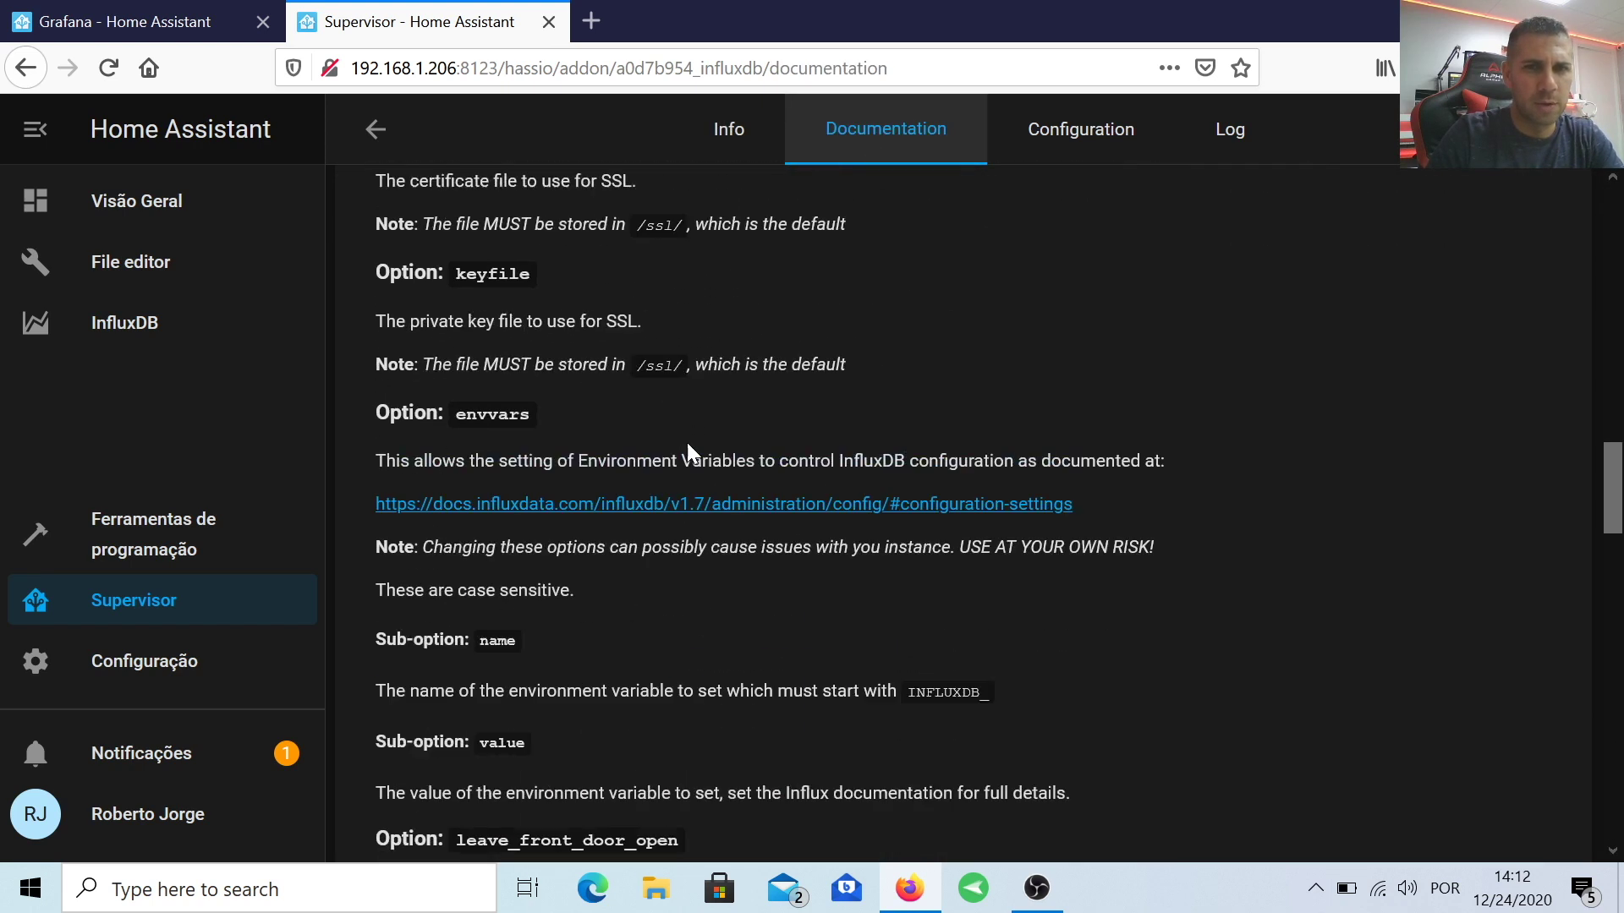
scroll(686, 443, down, 10)
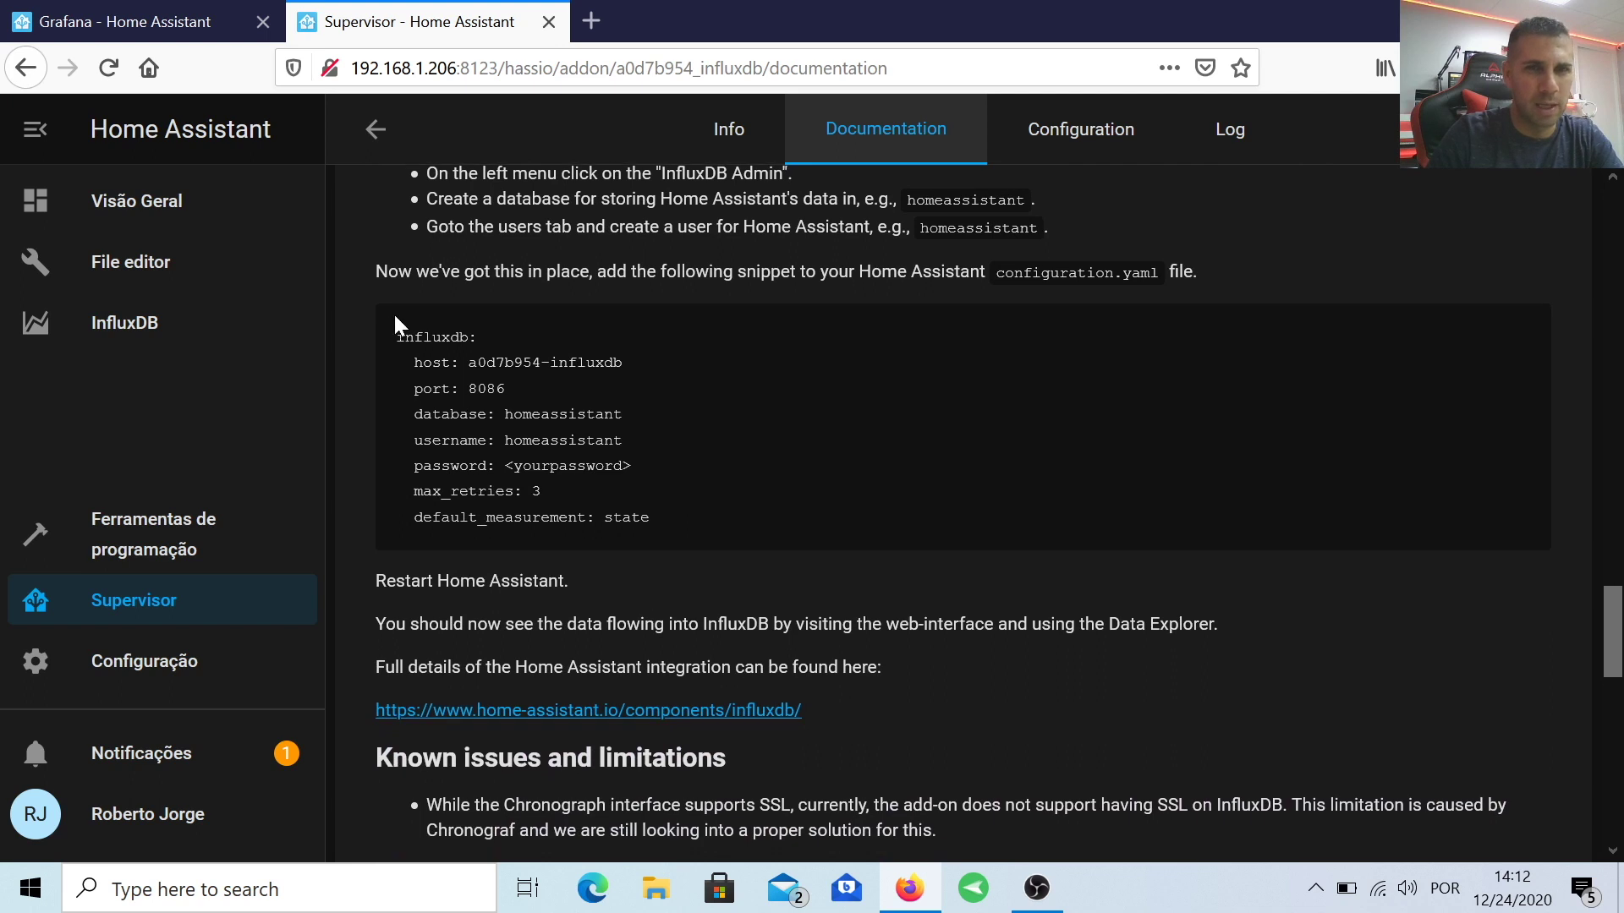
drag(395, 336, 661, 520)
key(ctrl+c)
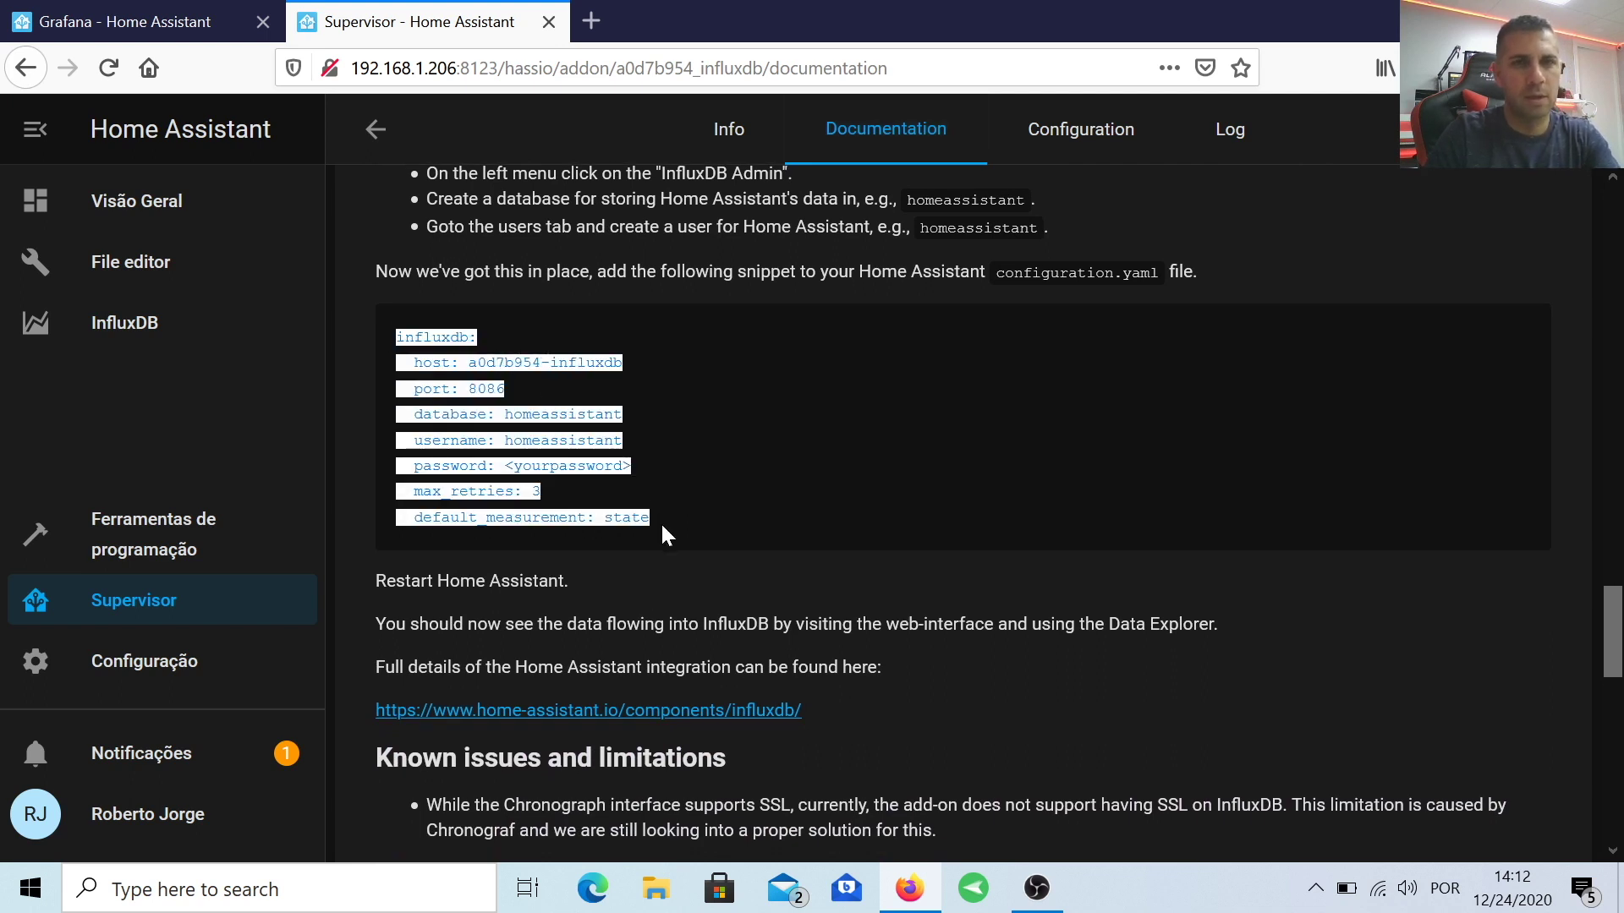
click(156, 269)
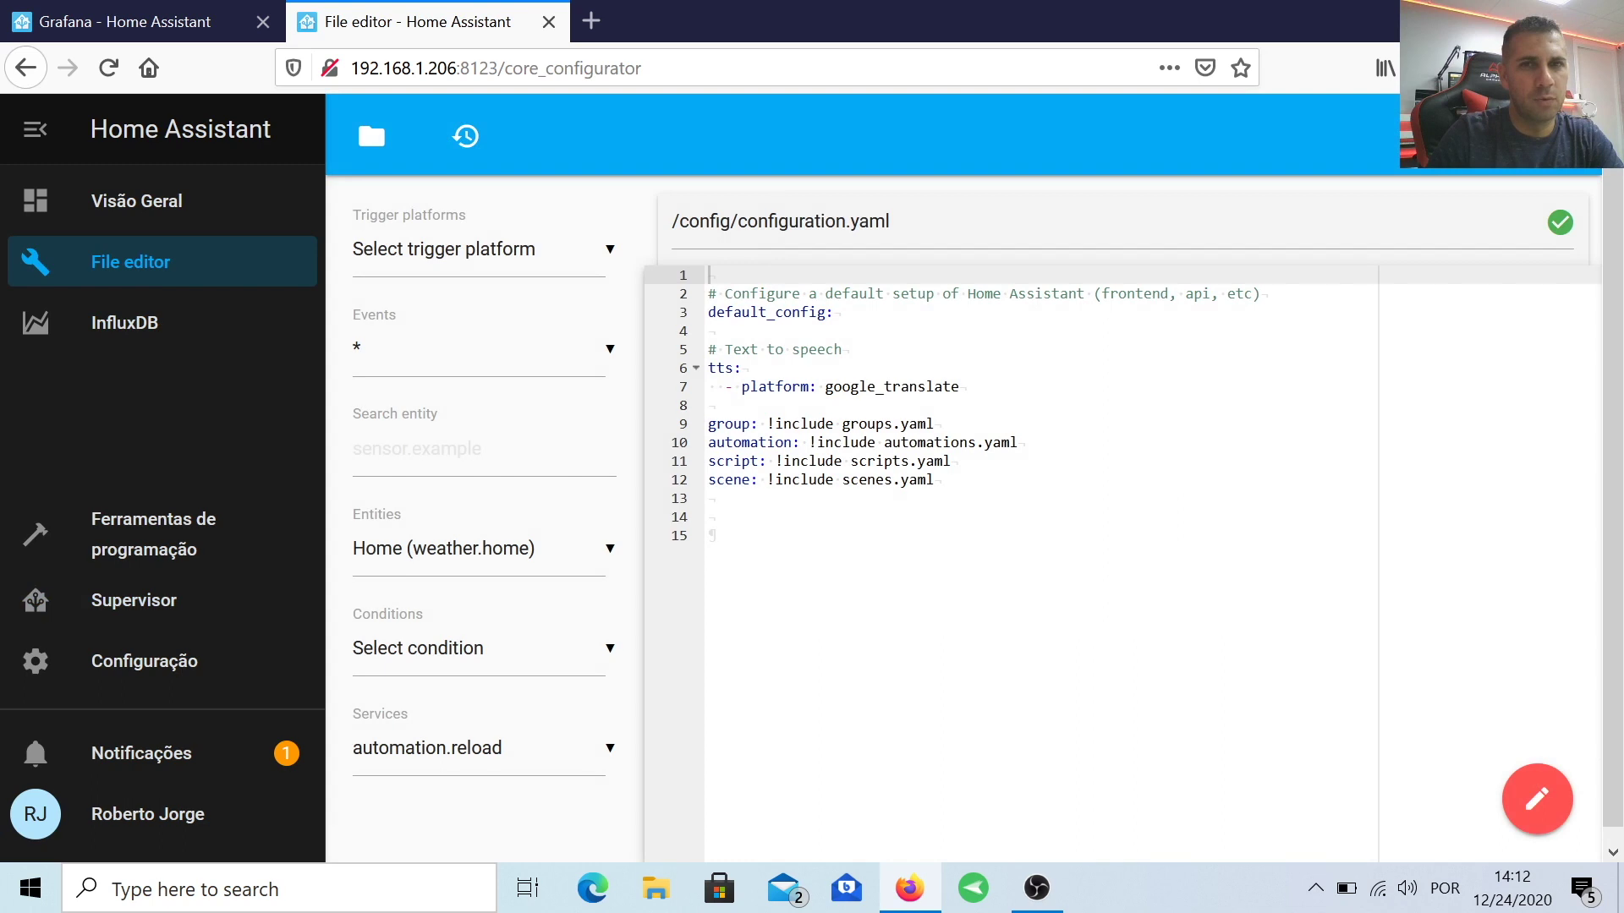
Step: Open configuration.yaml and paste the influxdb snippet below the scene include
click(371, 137)
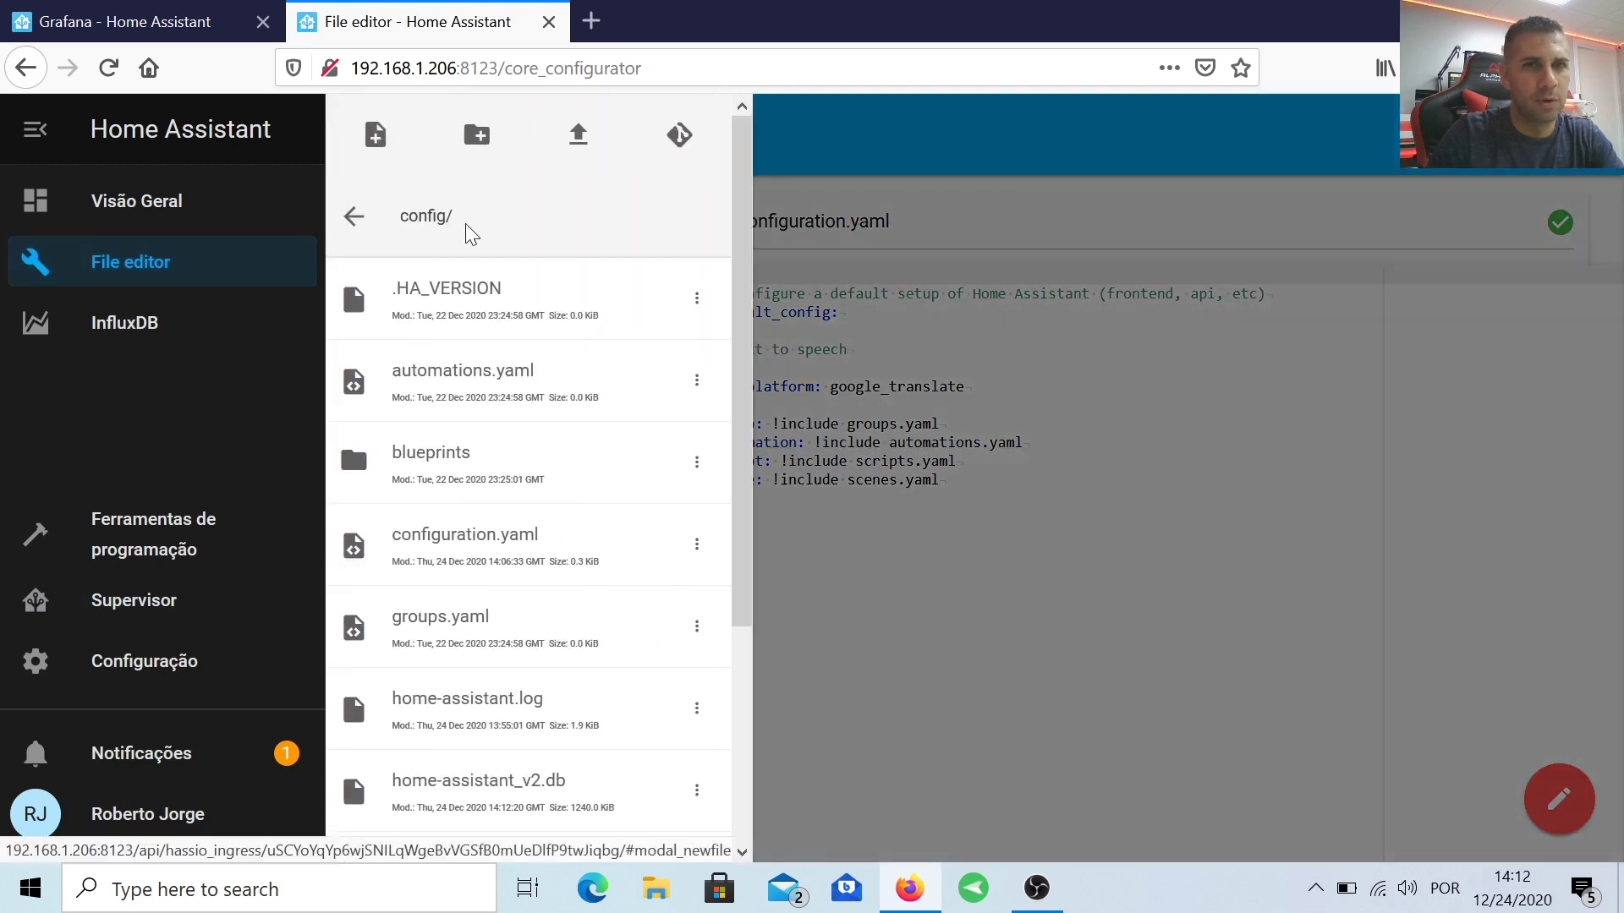
click(464, 553)
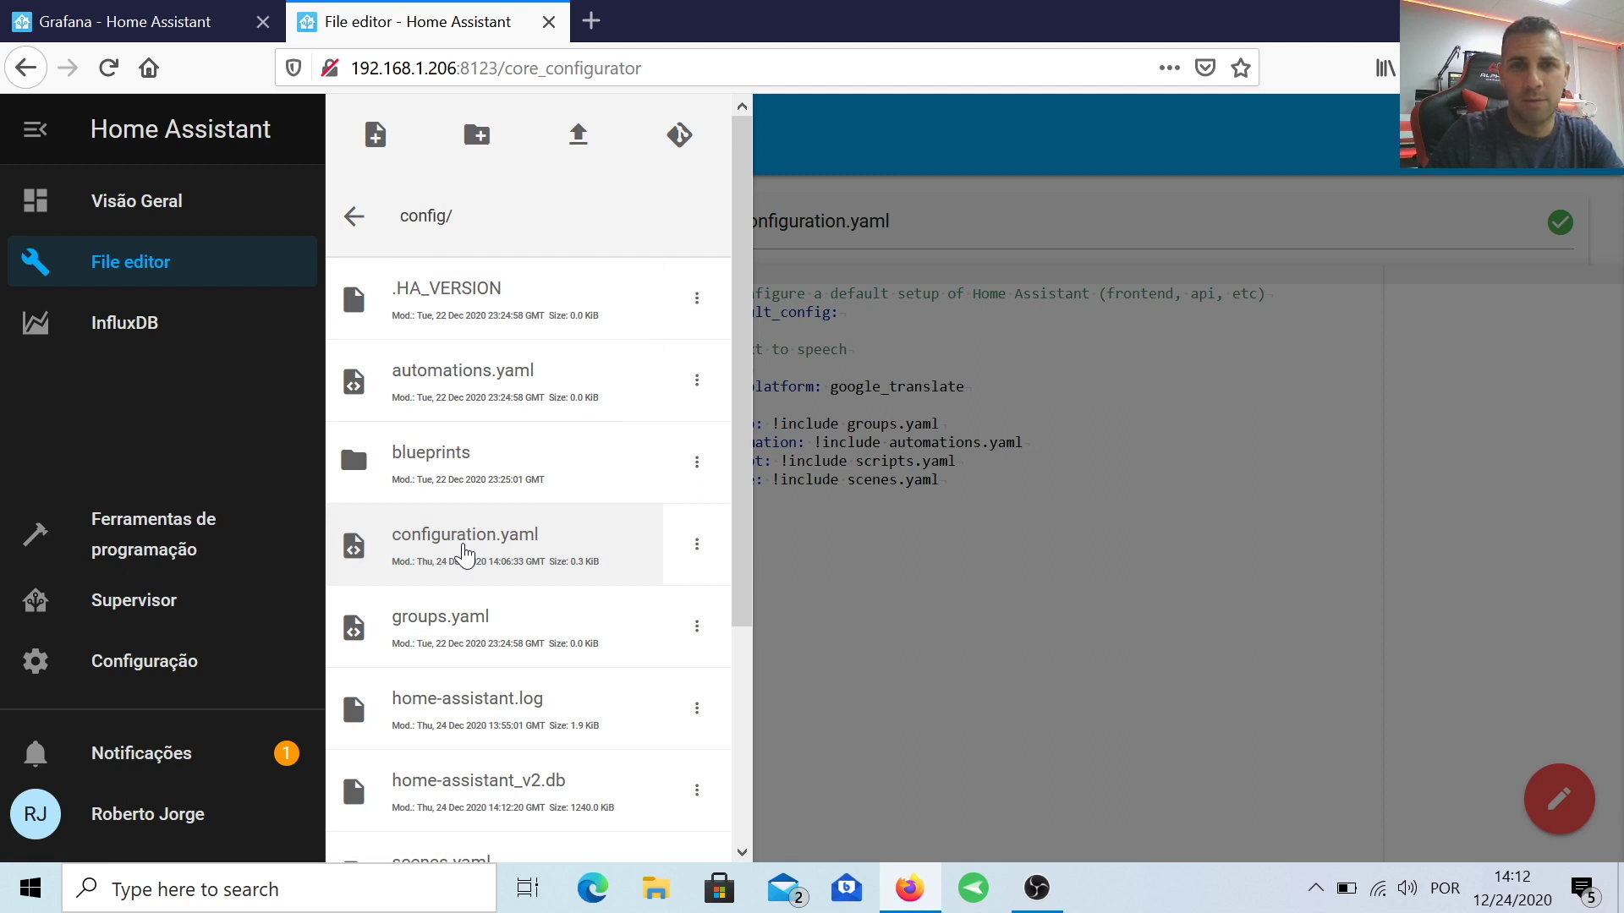
click(968, 506)
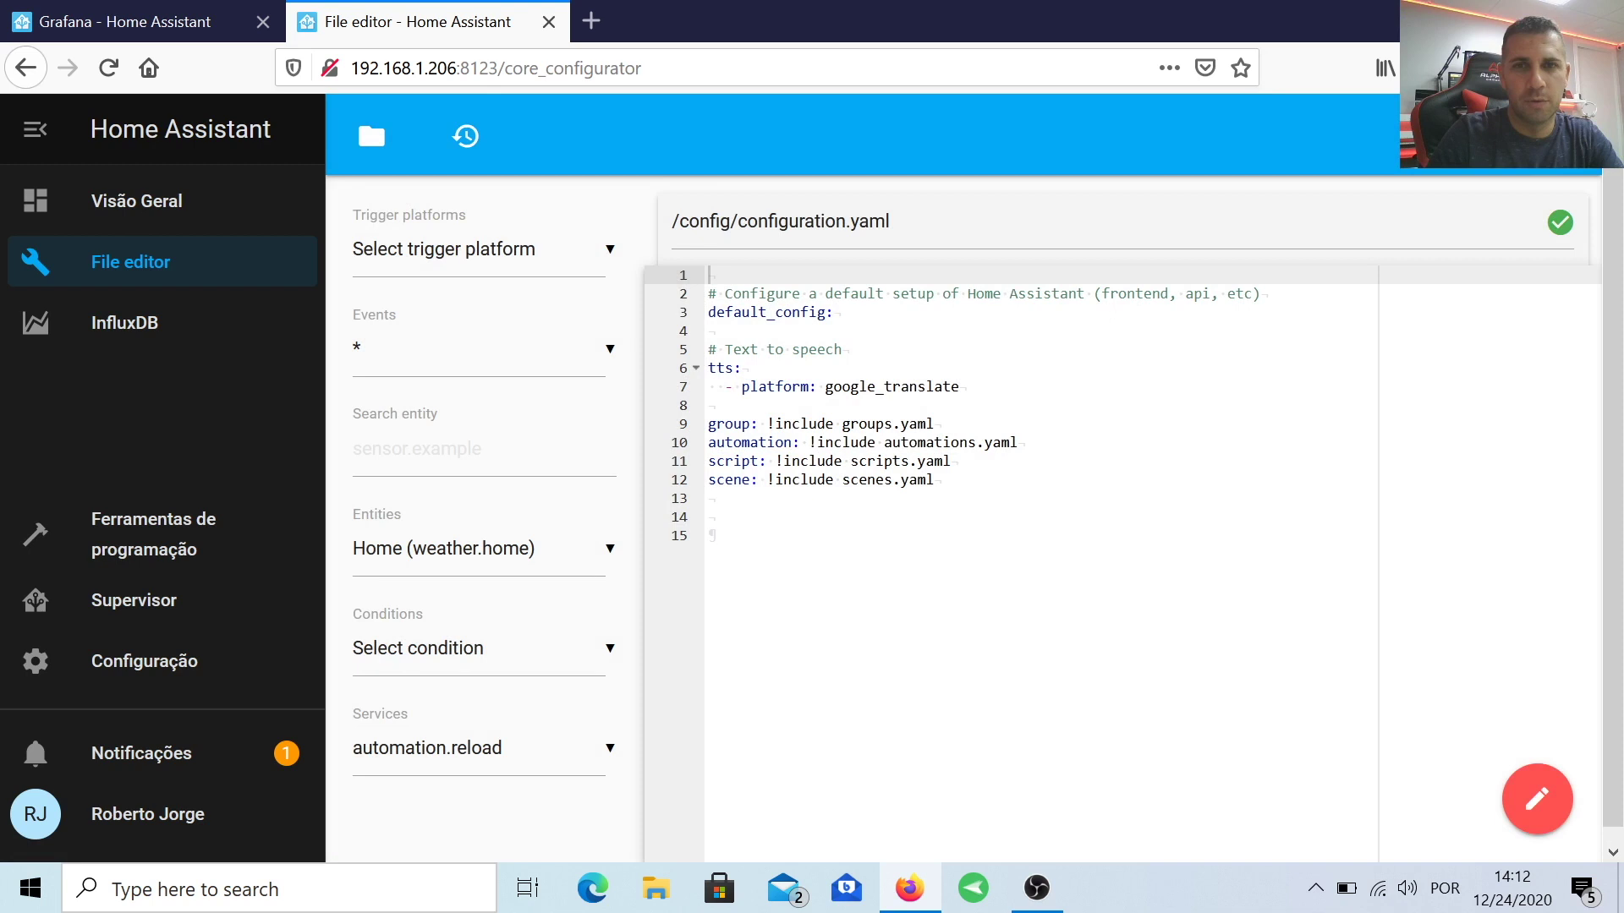
key(Return)
key(Return)
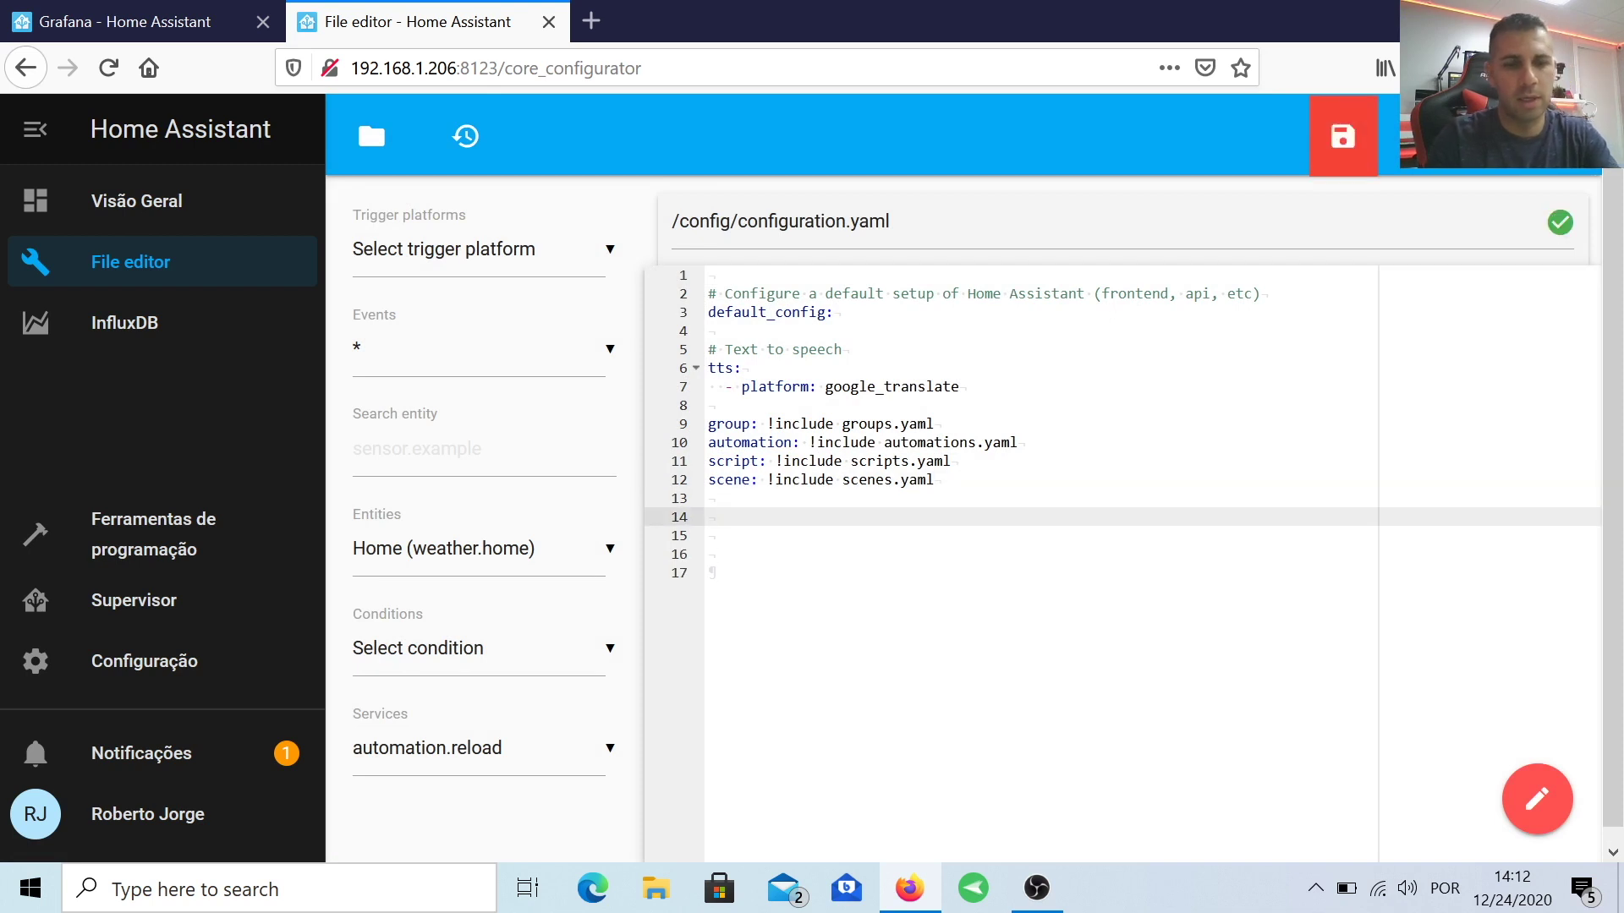
key(ctrl+v)
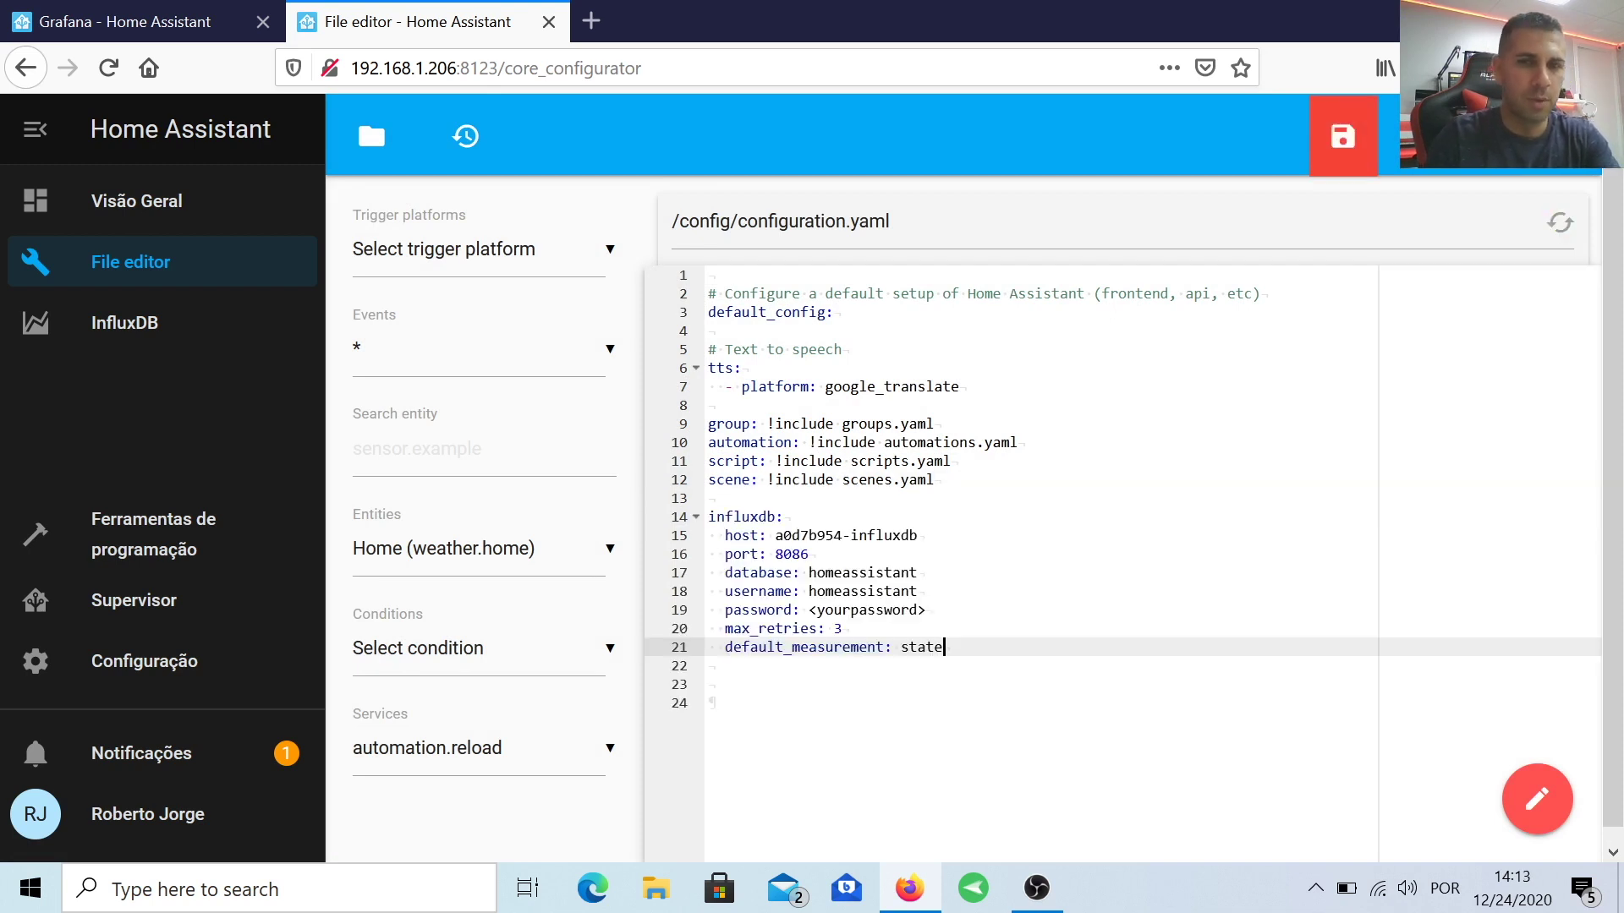
Step: Replace the block's database name, username and password, save configuration.yaml, and go to InfluxDB
double_click(862, 572)
text(roberto)
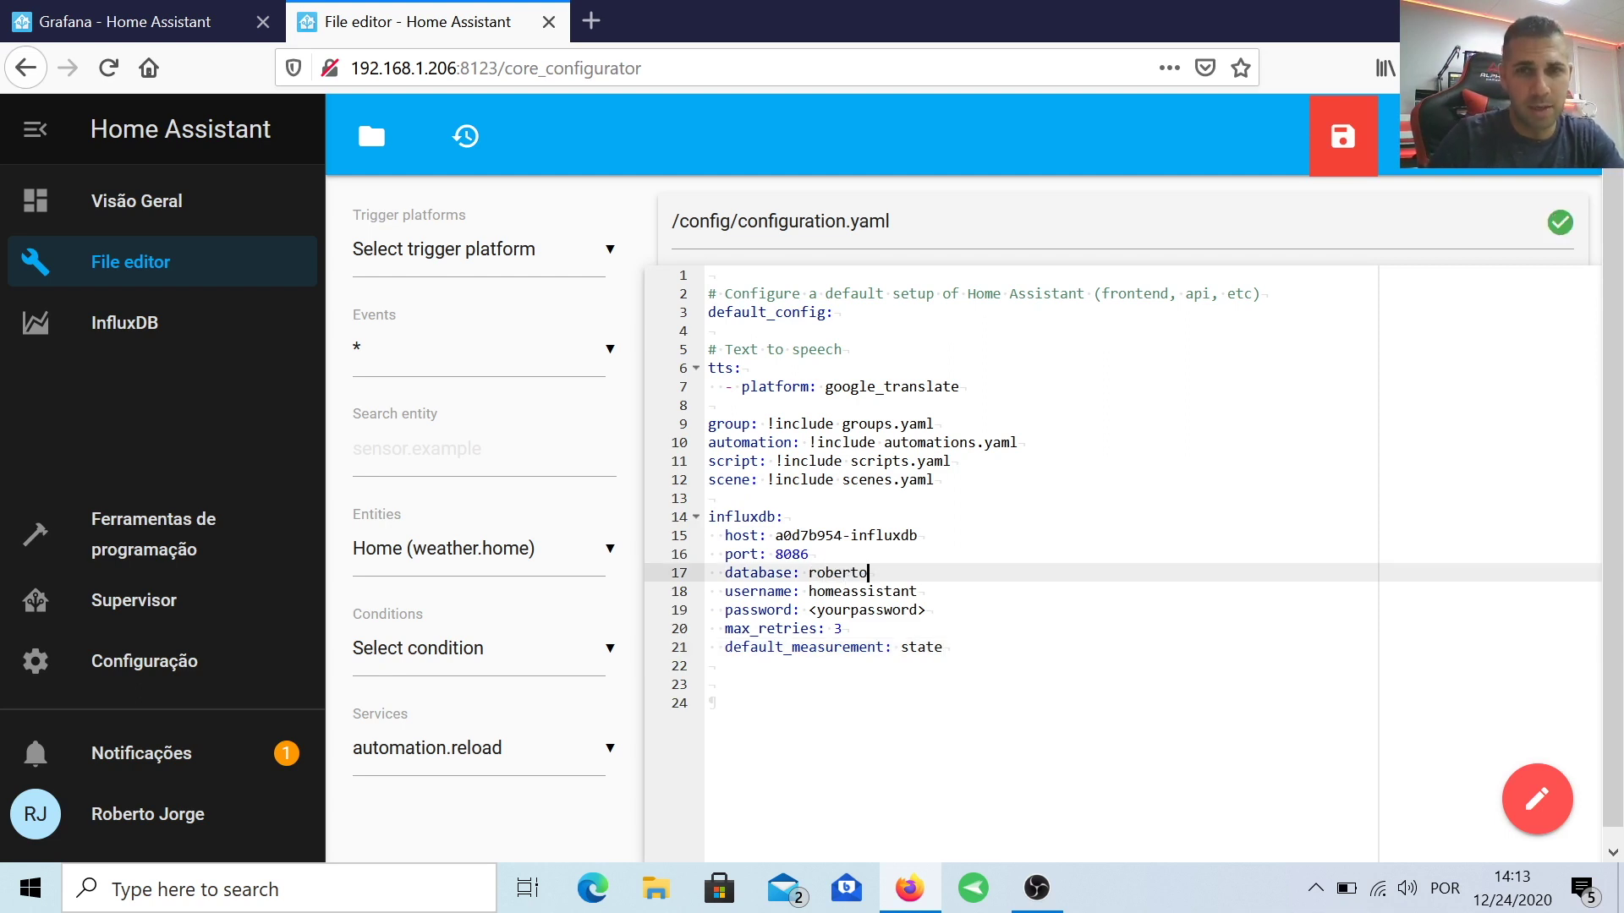
click(918, 592)
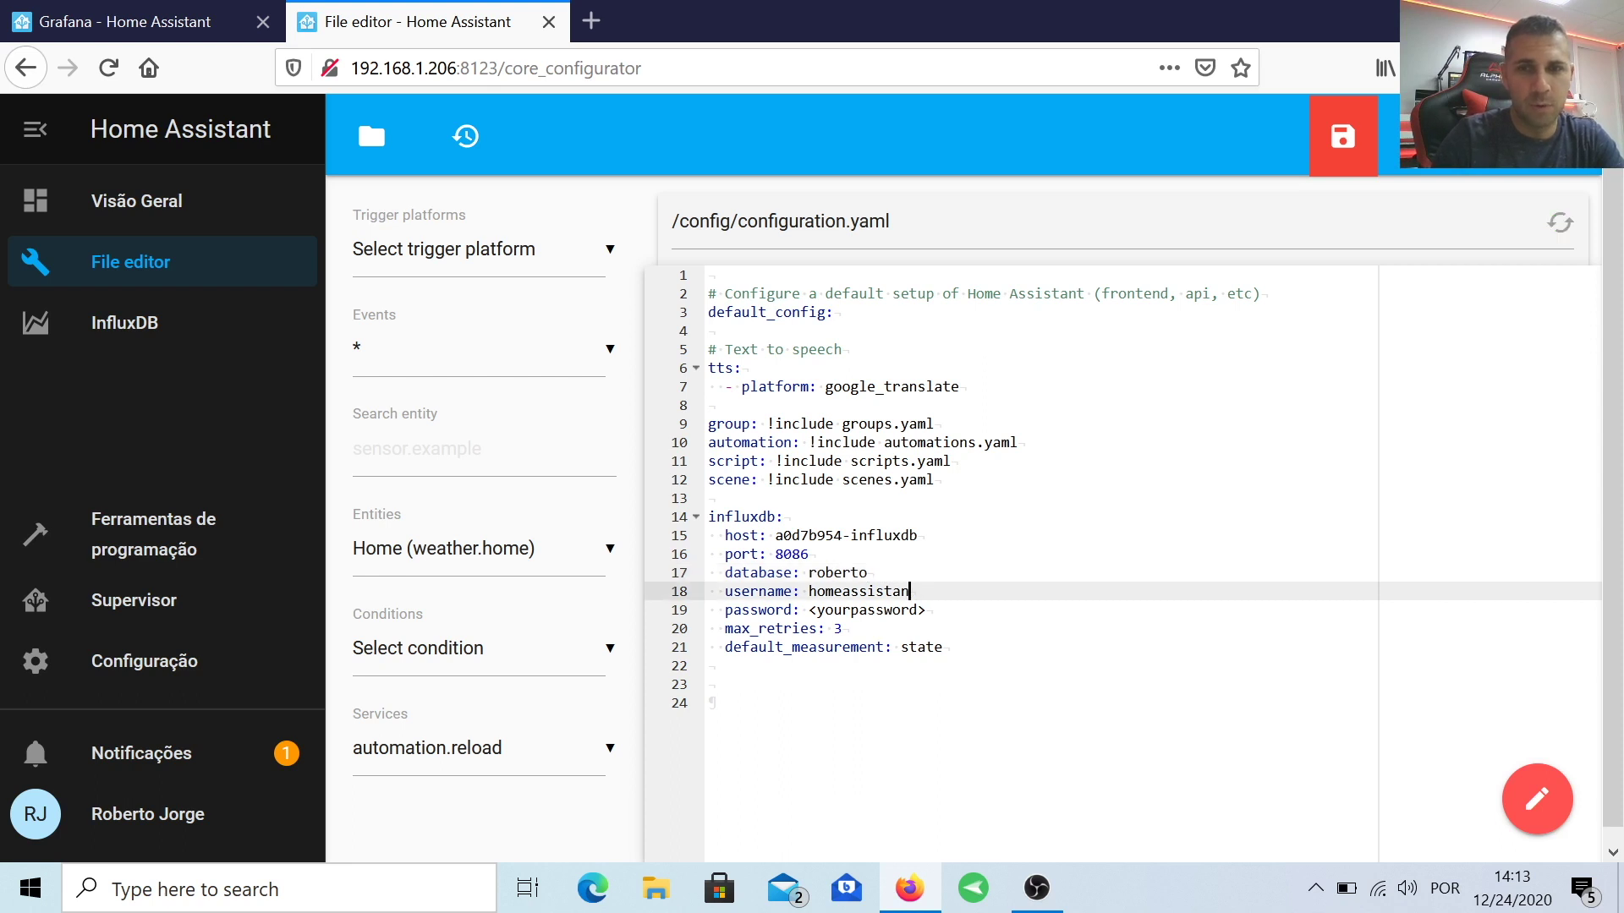
key(ctrl+BackSpace)
text(roberto)
drag(926, 610, 810, 610)
text(pa)
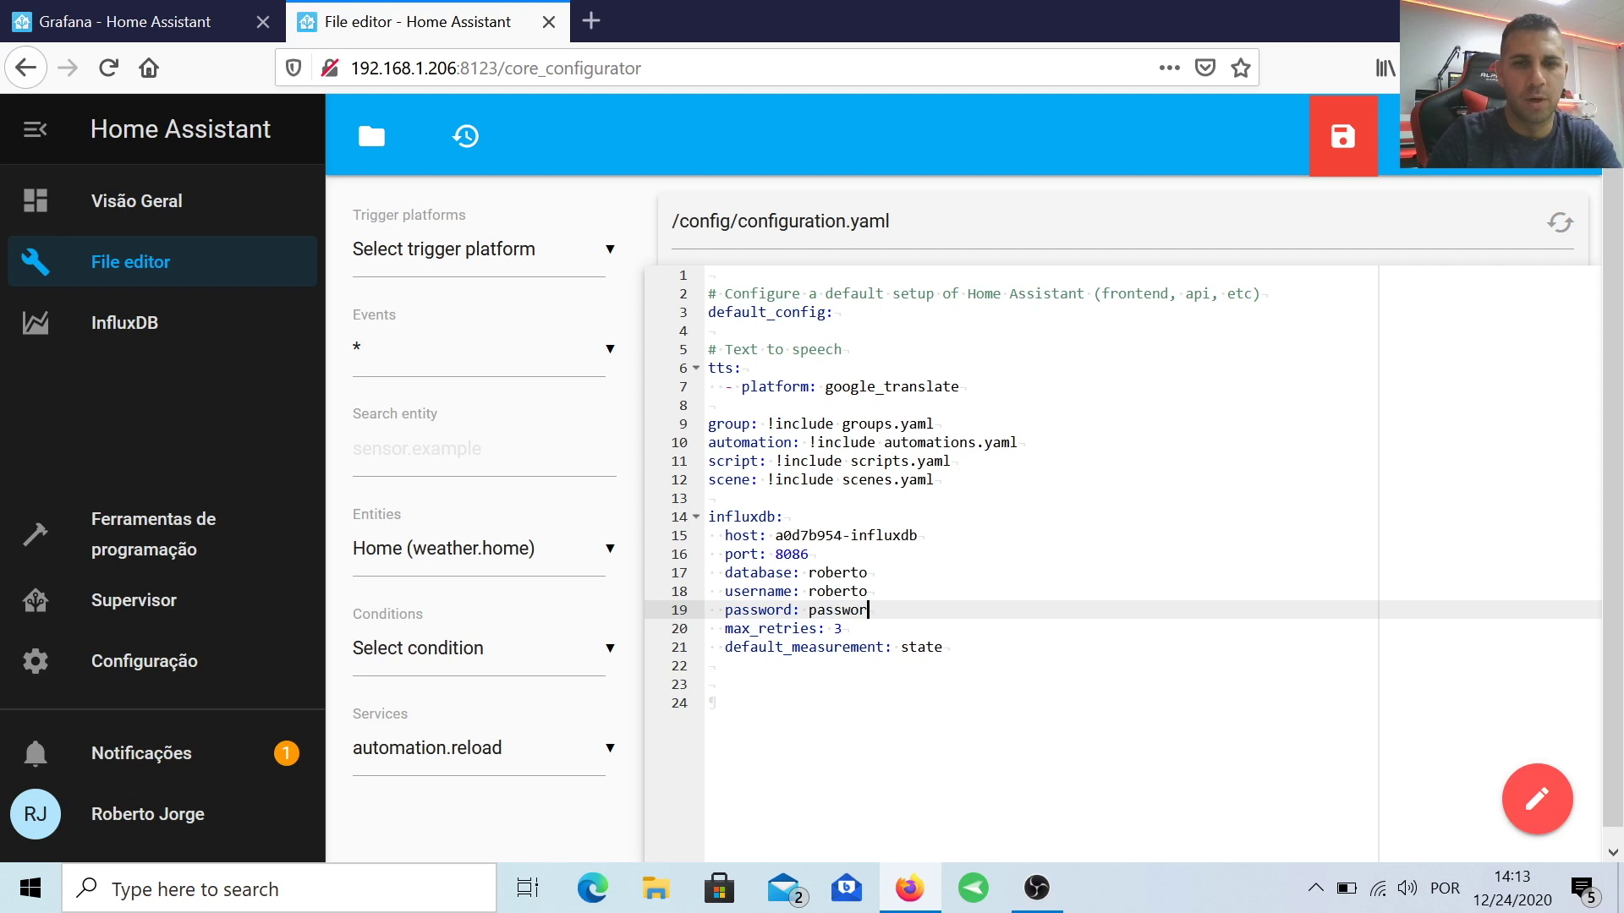
key(ctrl+s)
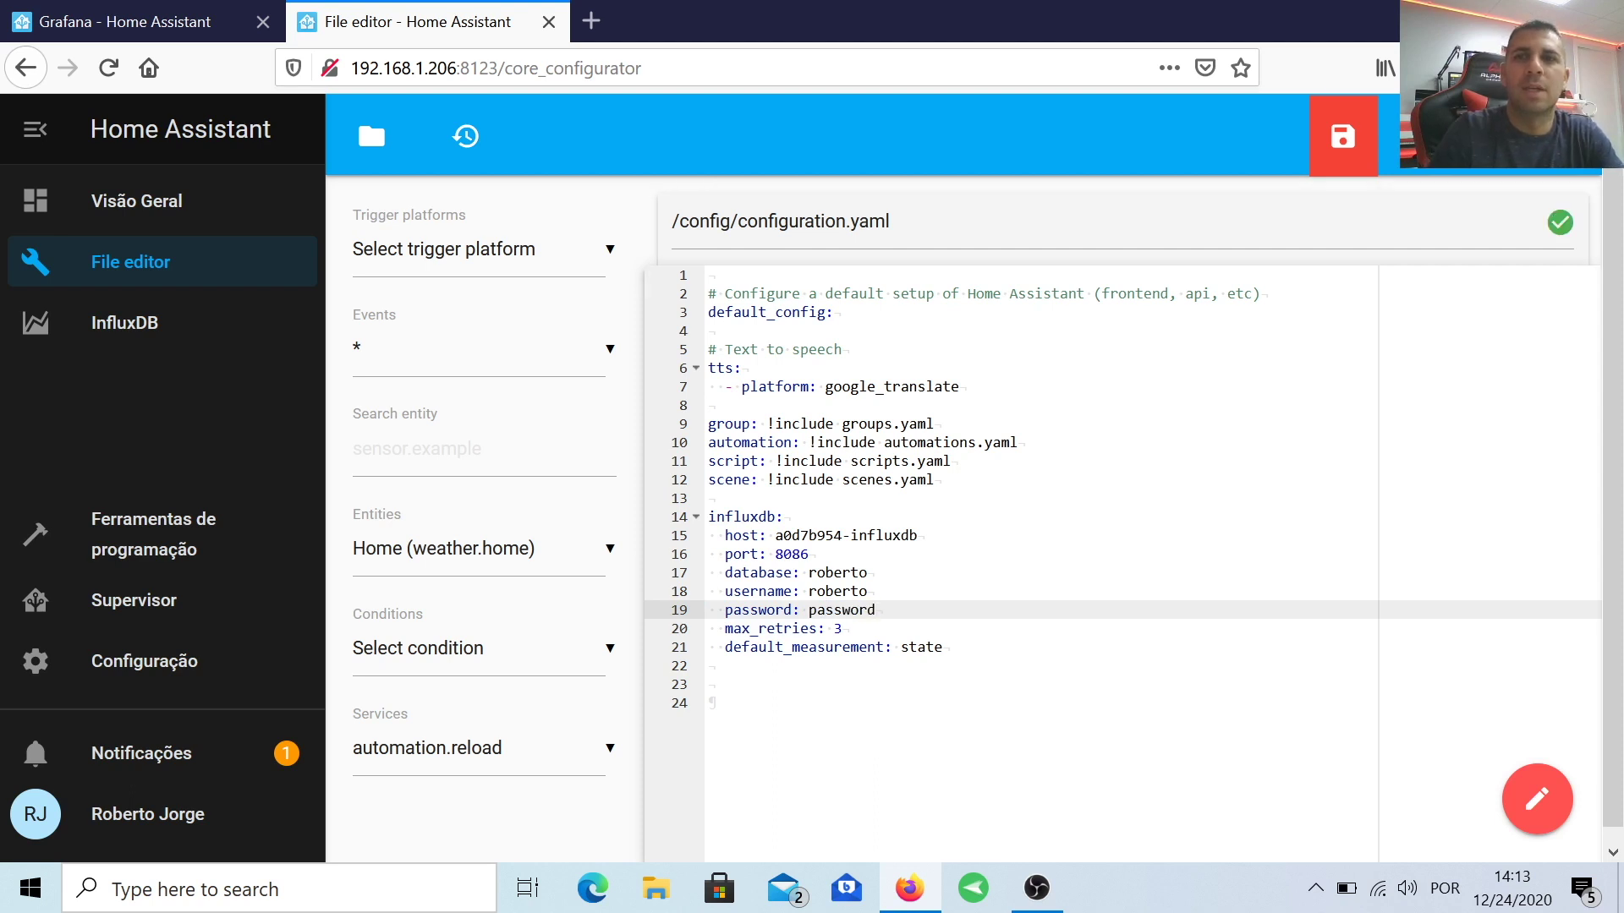
click(1334, 128)
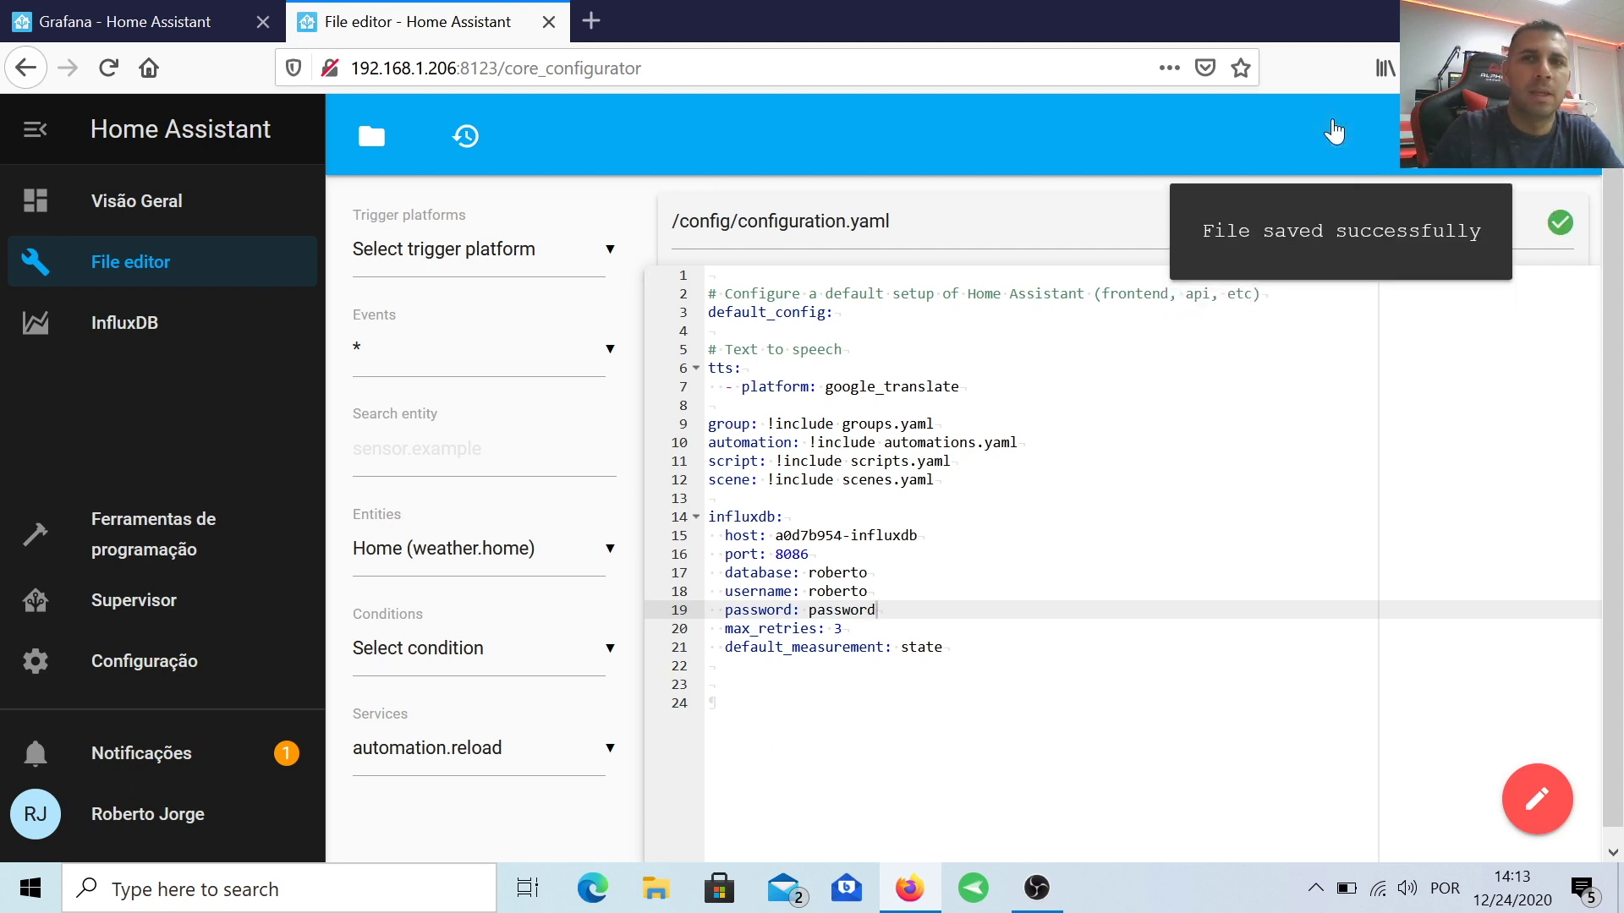
click(145, 327)
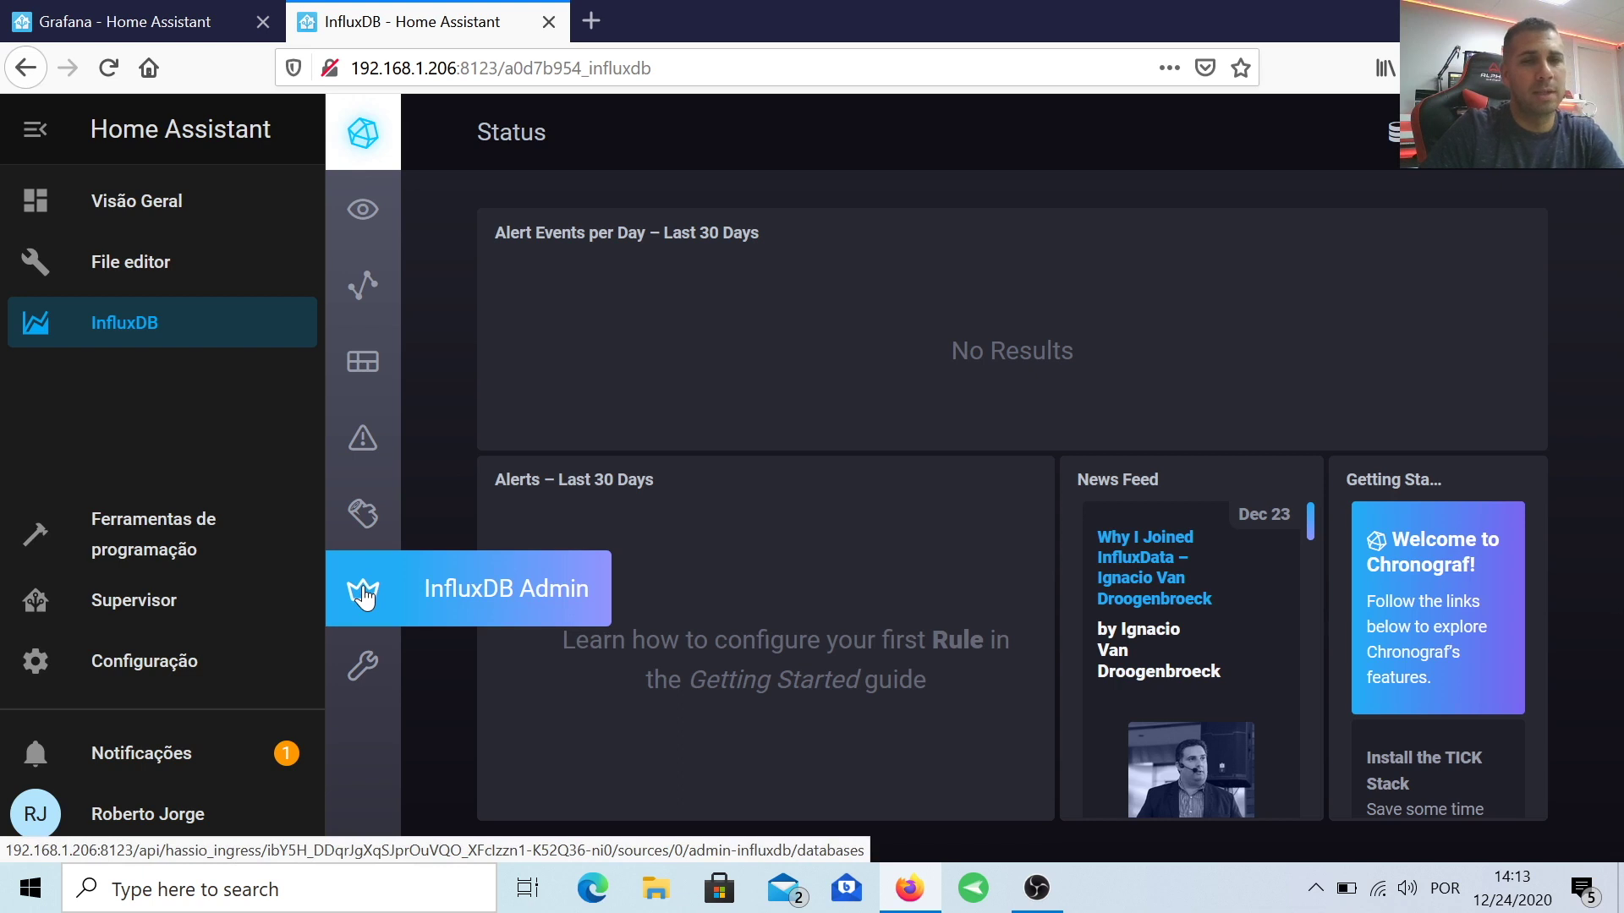
Step: Create a new database in the InfluxDB Admin Databases view
click(393, 599)
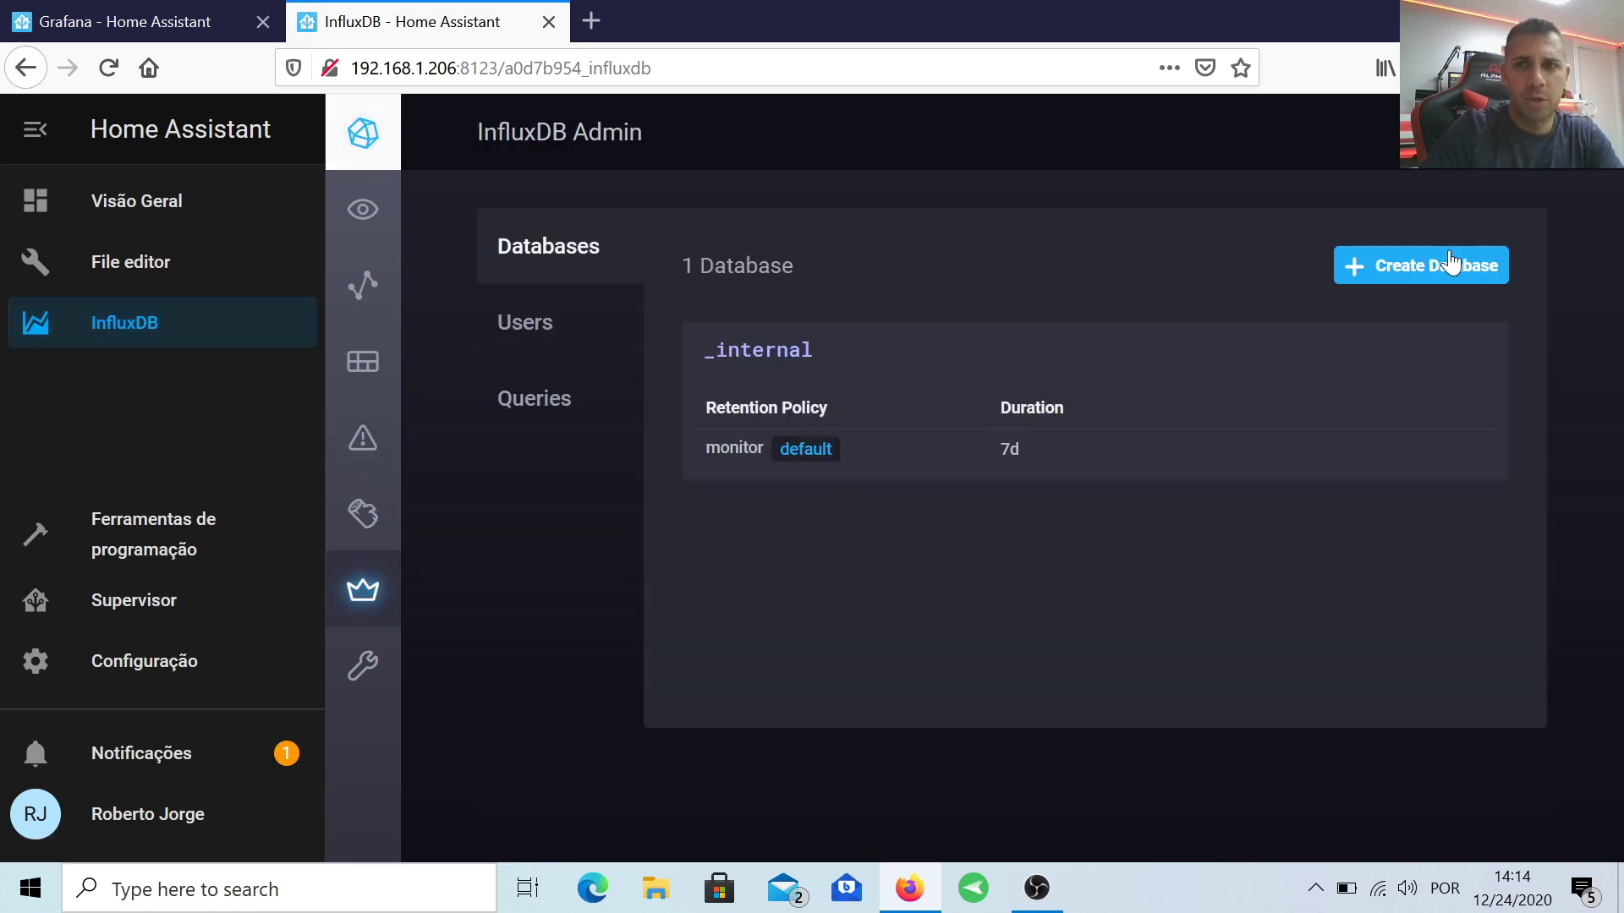
click(1458, 271)
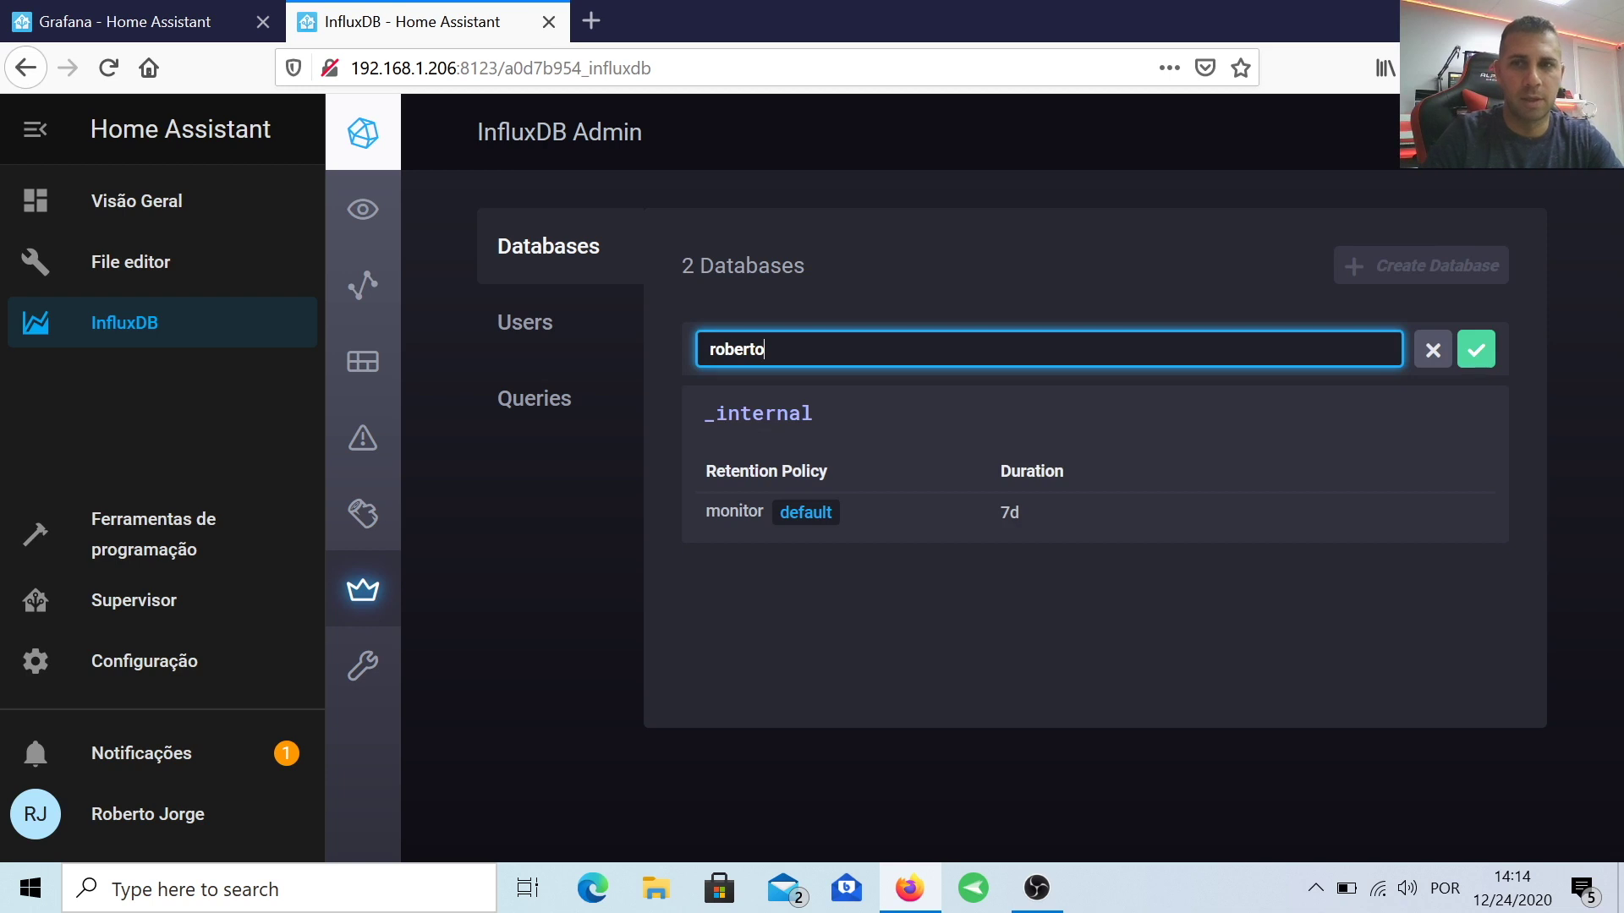
click(1477, 349)
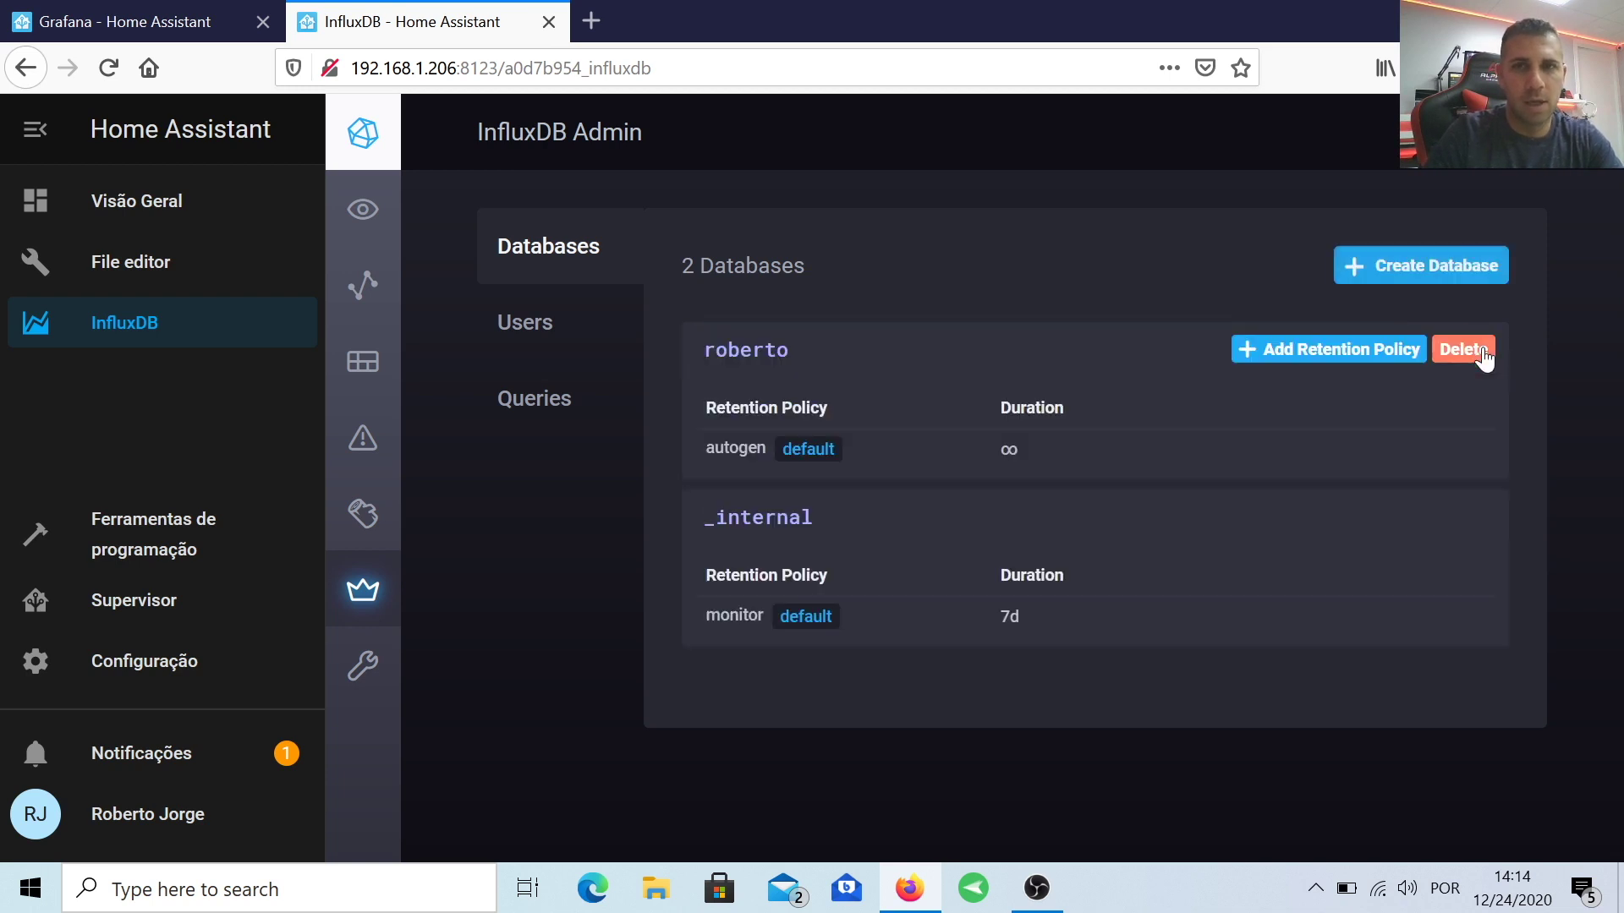
Step: Create a database user with a password and grant it ALL permissions
click(573, 334)
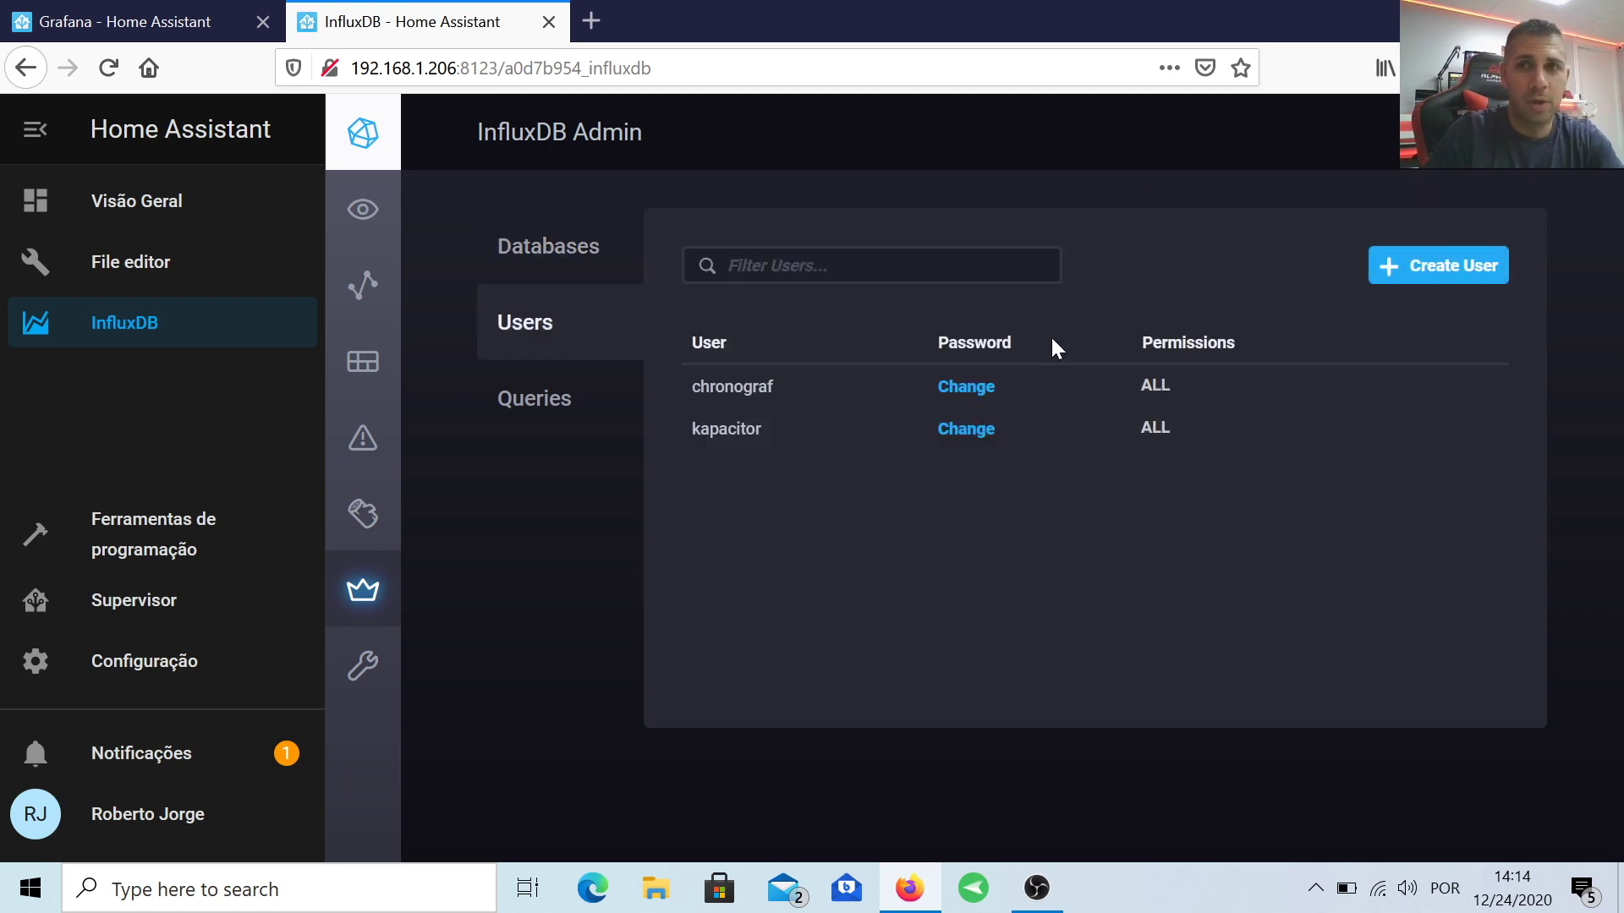
click(1377, 265)
text(roberto)
key(Tab)
text(12345678)
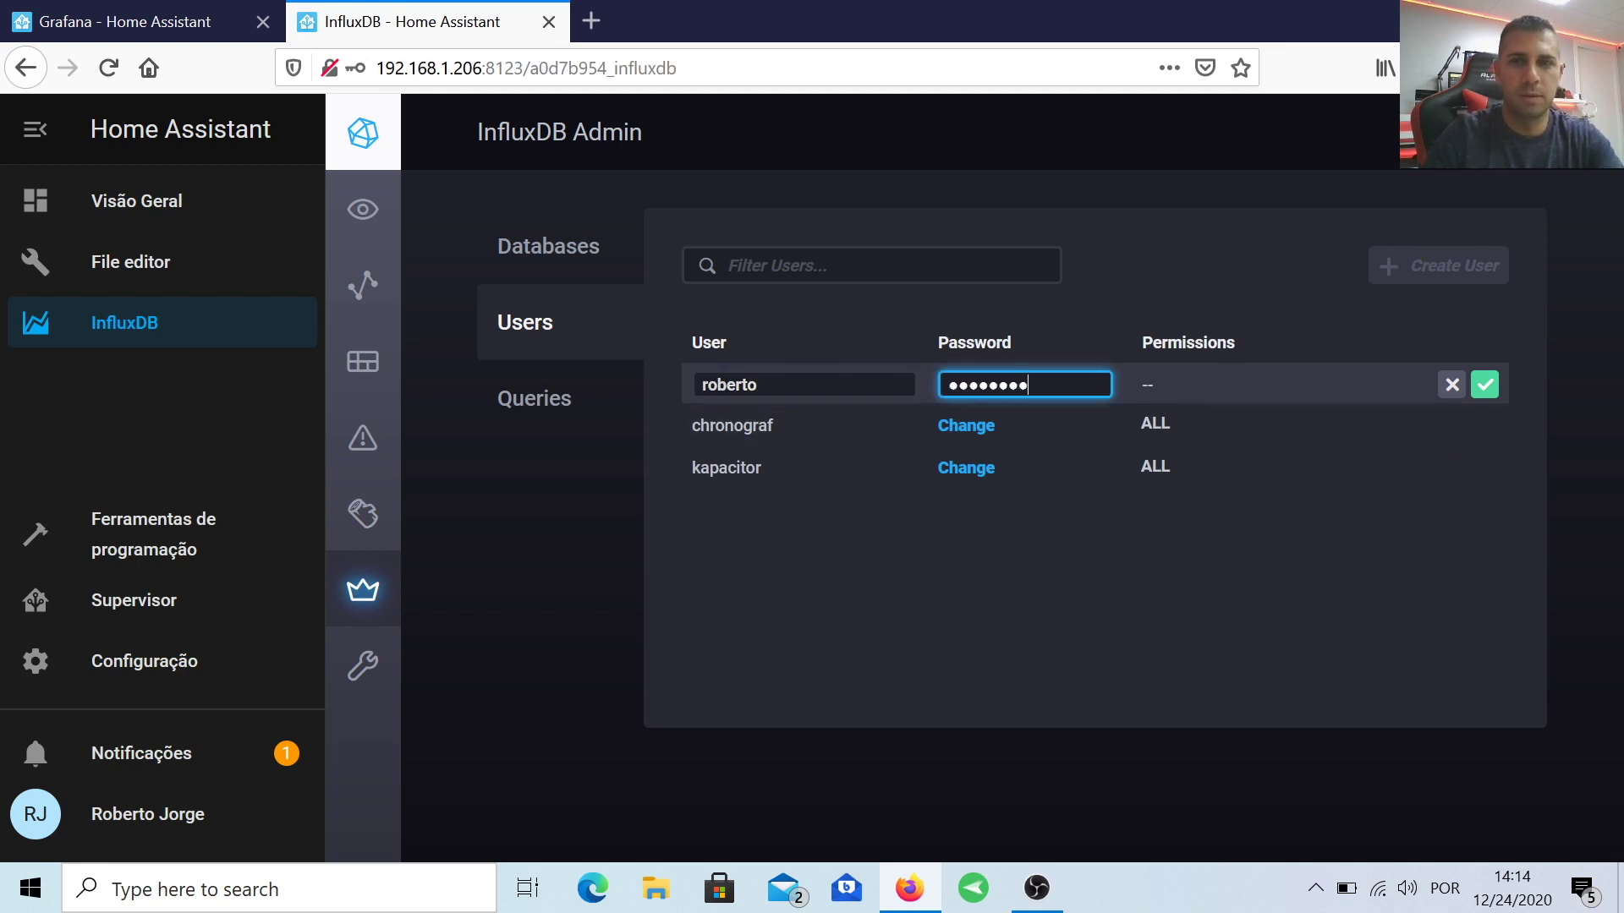
click(1486, 385)
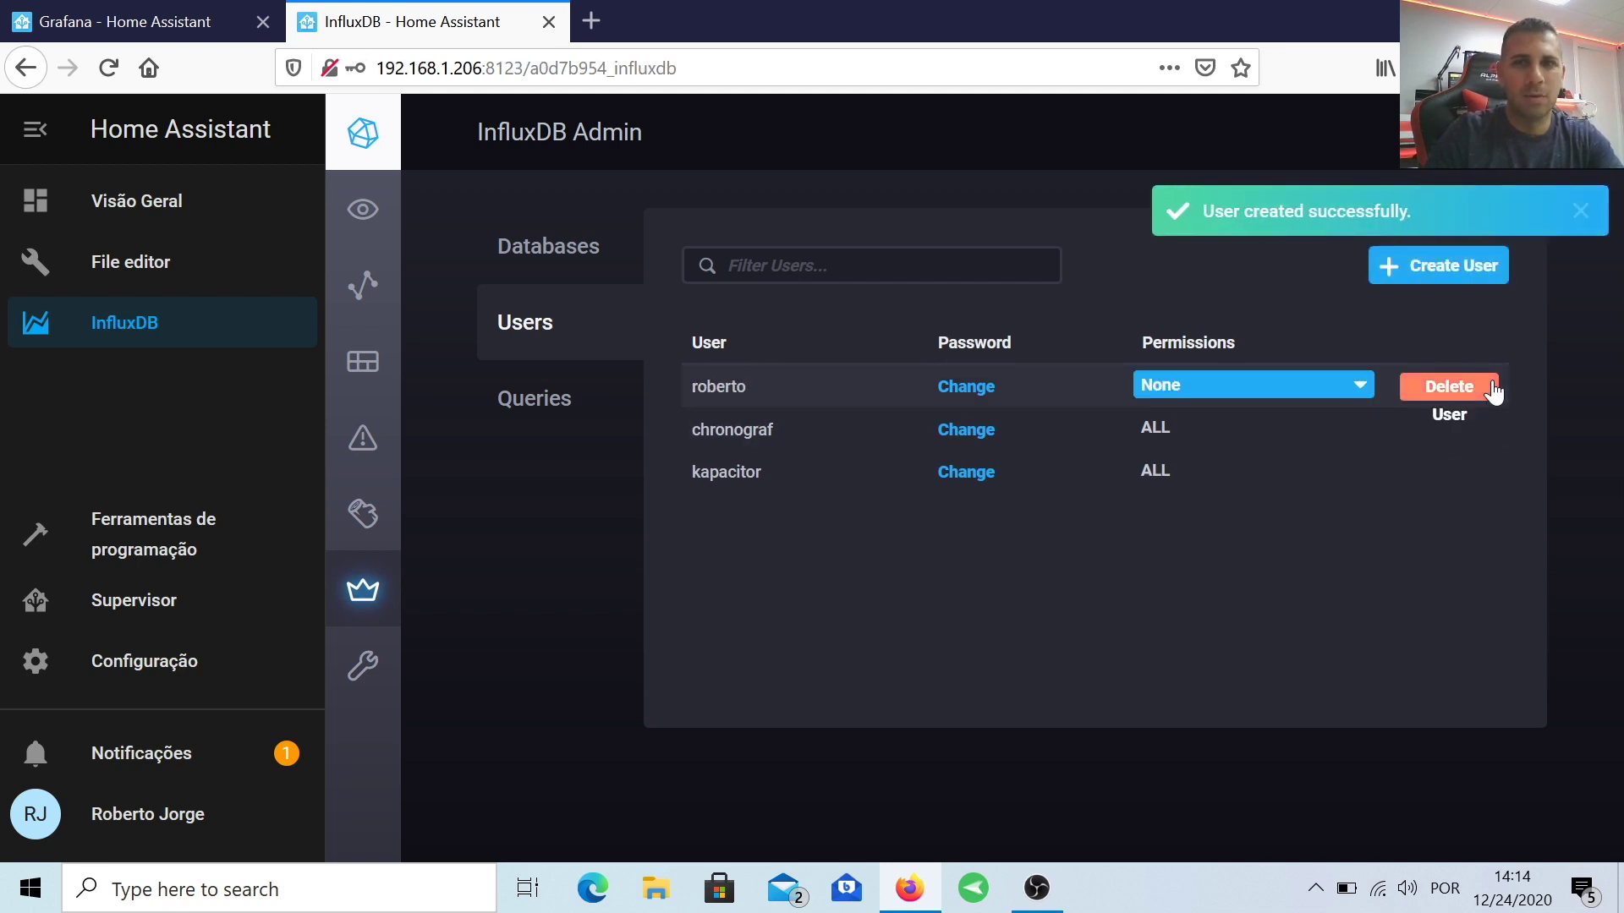
mouse_move(1180, 385)
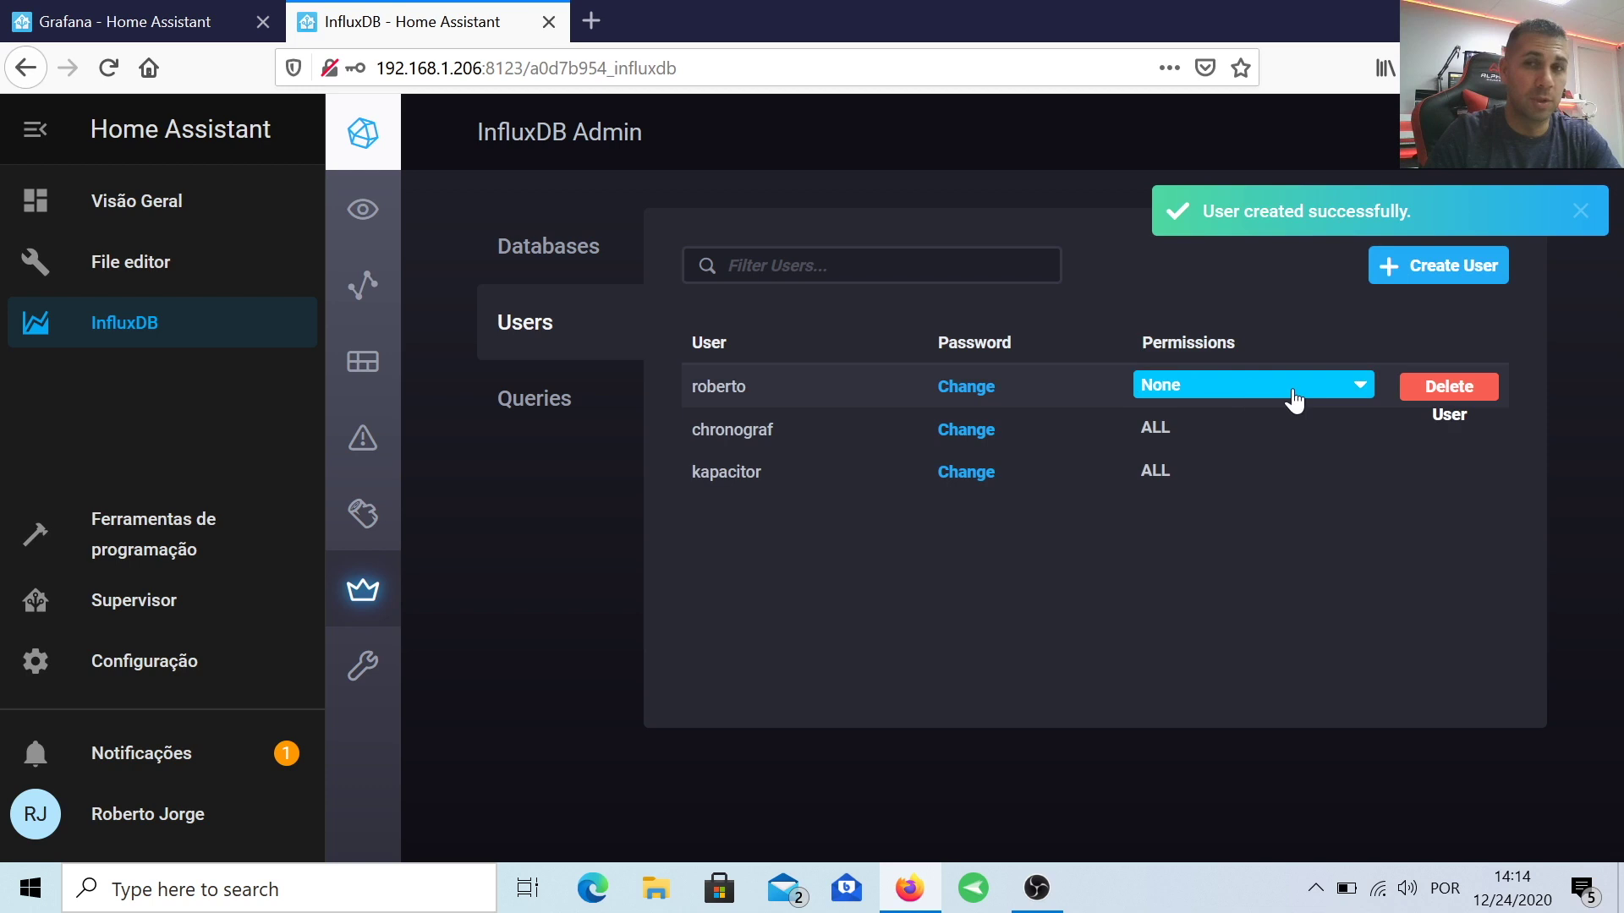
click(1239, 393)
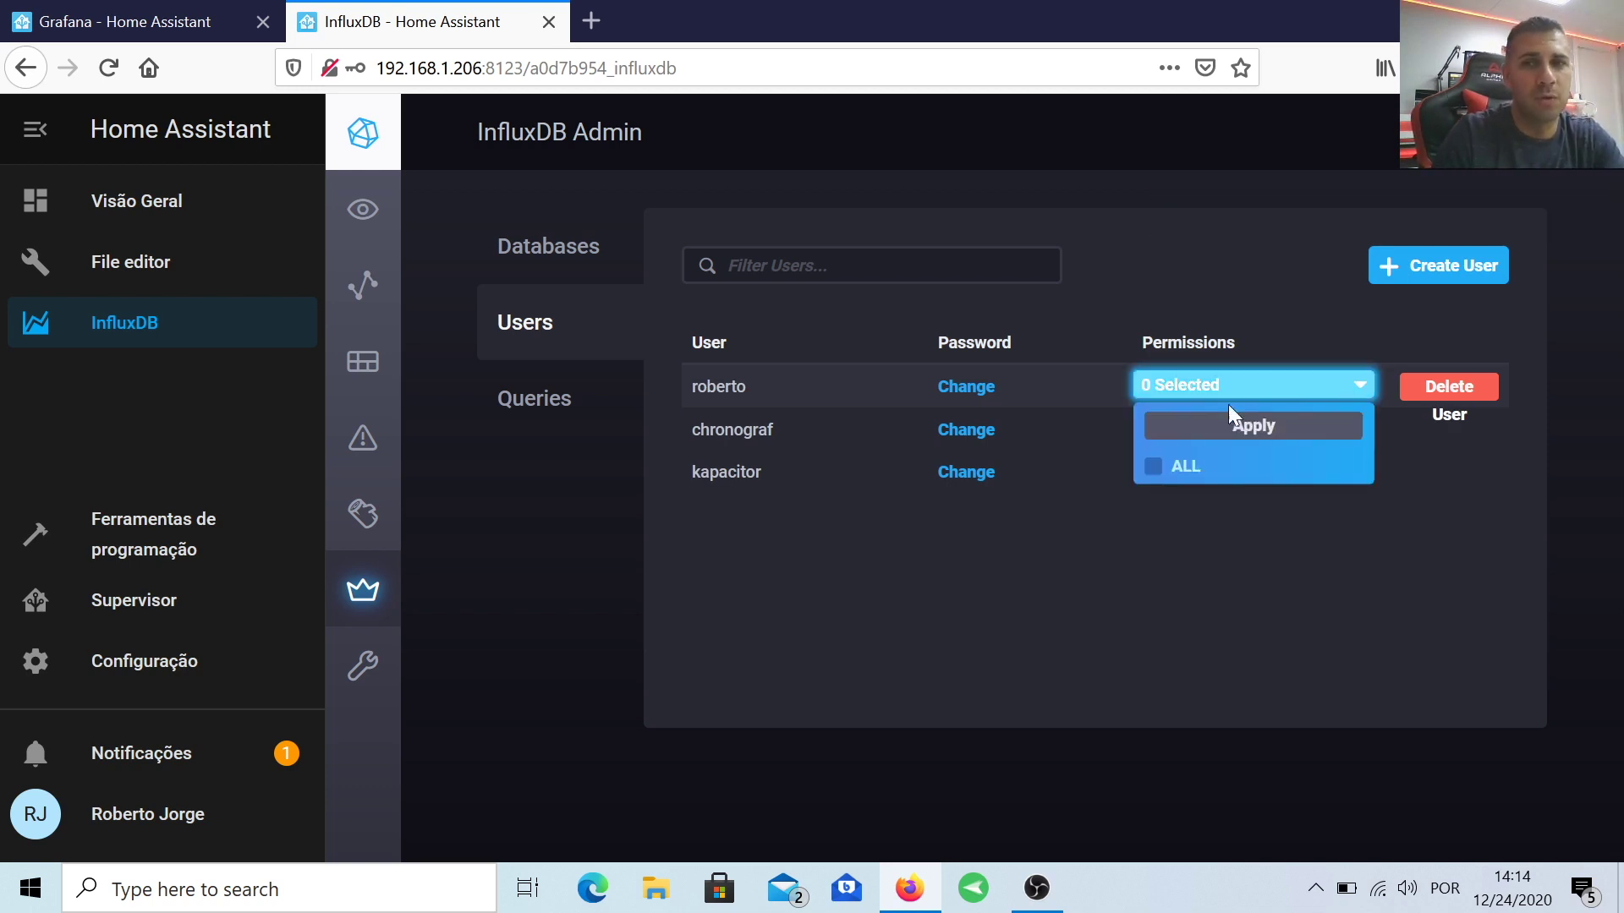
click(1154, 468)
click(1254, 425)
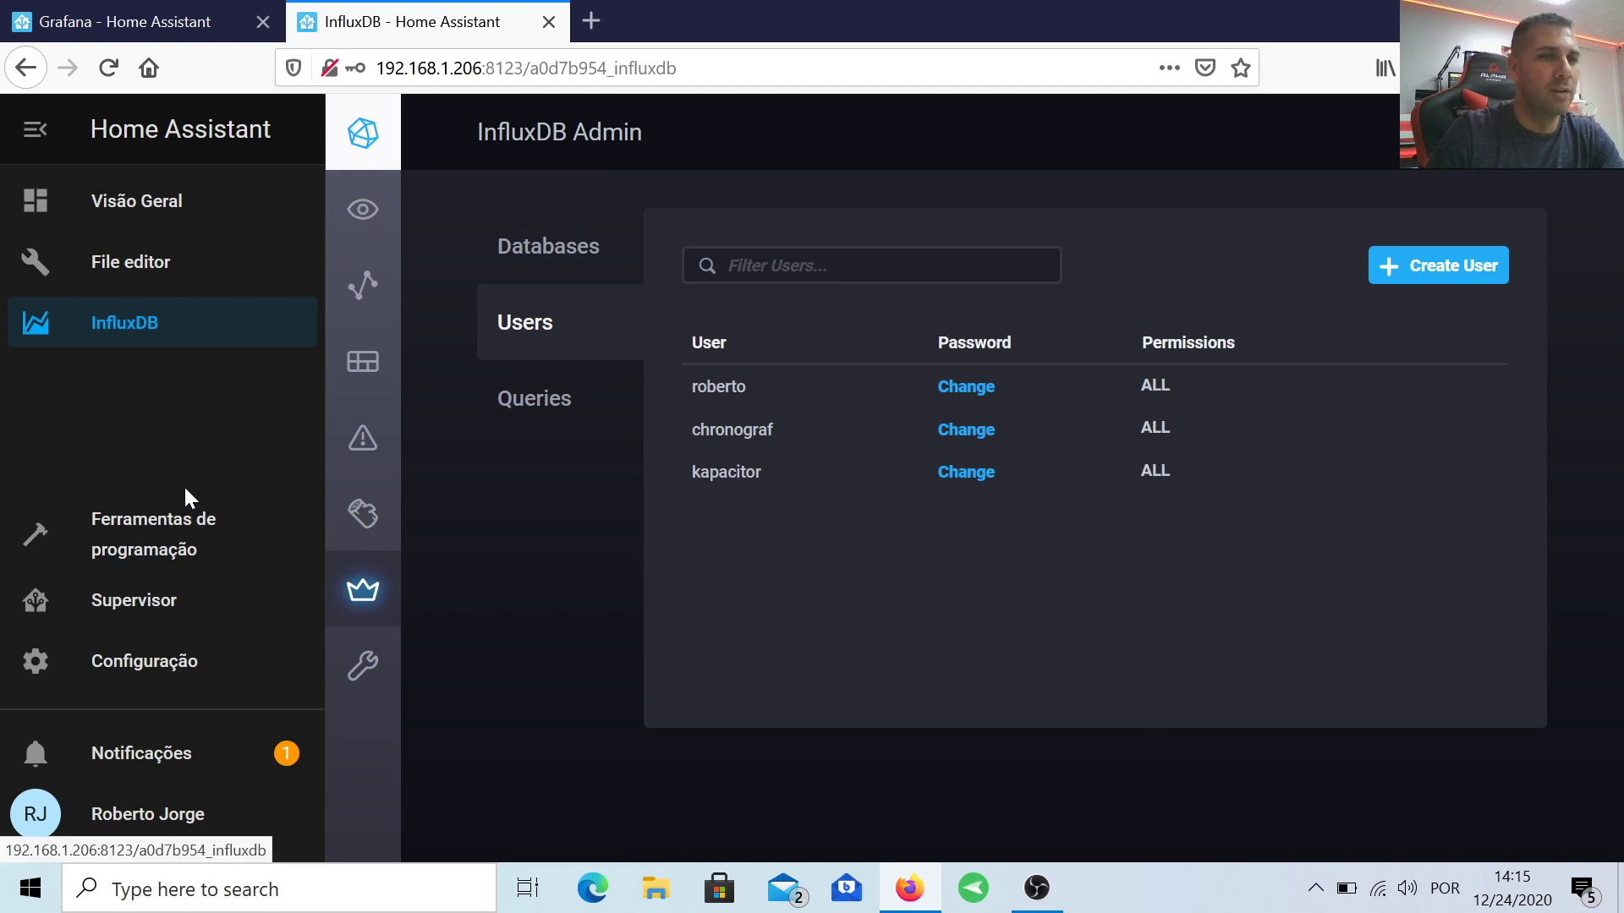
Step: Install the Grafana add-on found by searching 'grafa' and enable Show in sidebar
click(131, 600)
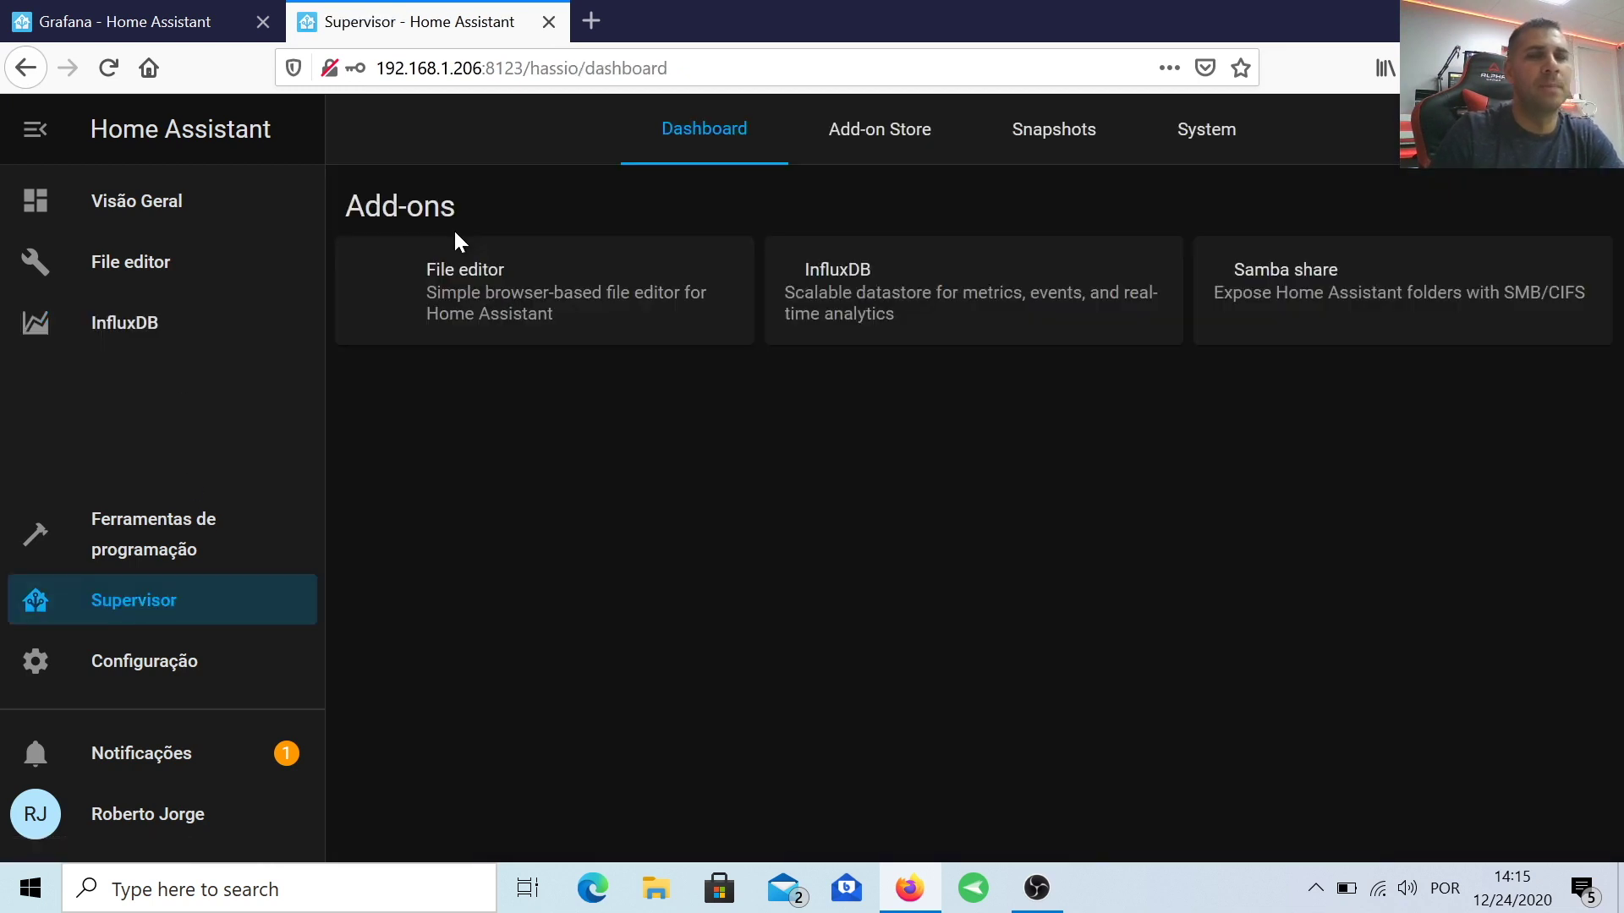
click(916, 131)
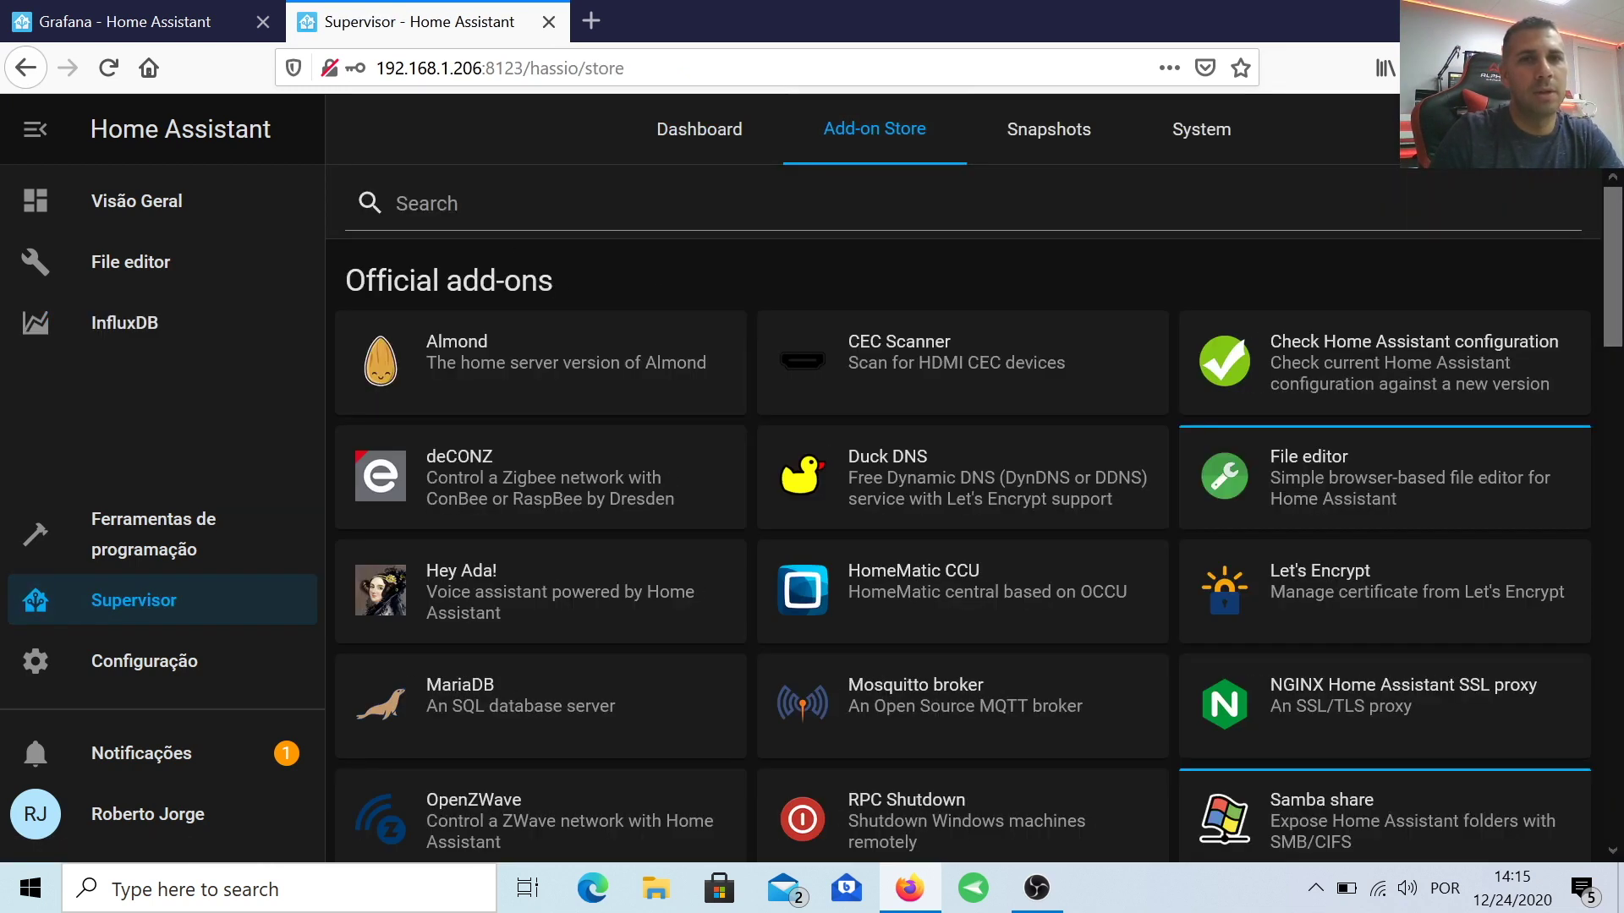
click(485, 218)
text(grafa)
click(415, 389)
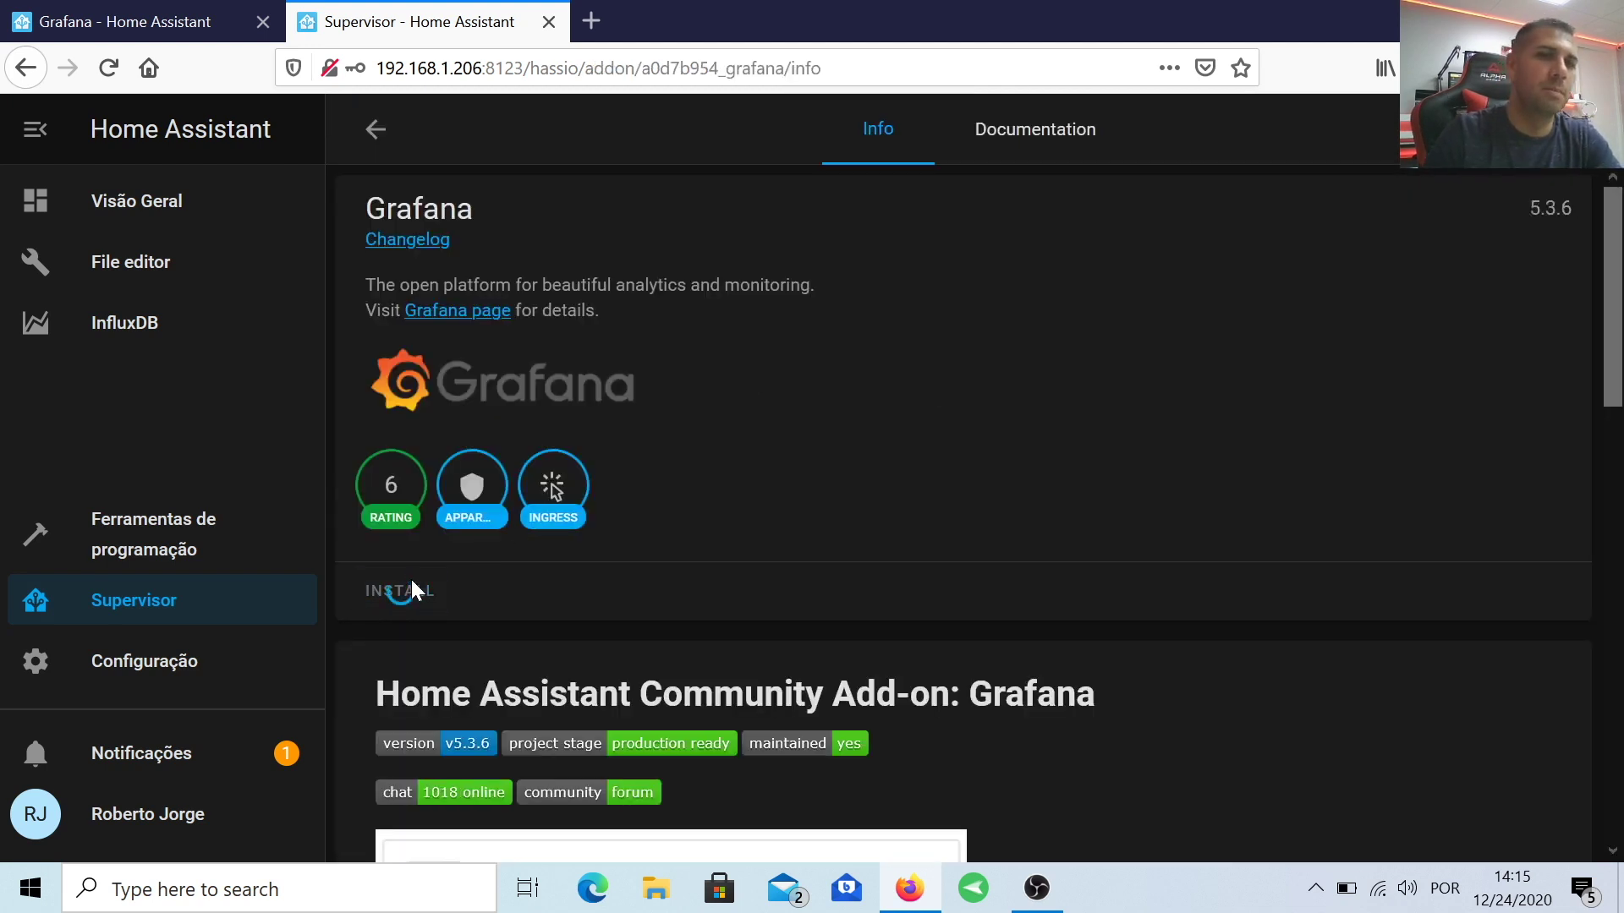
click(413, 592)
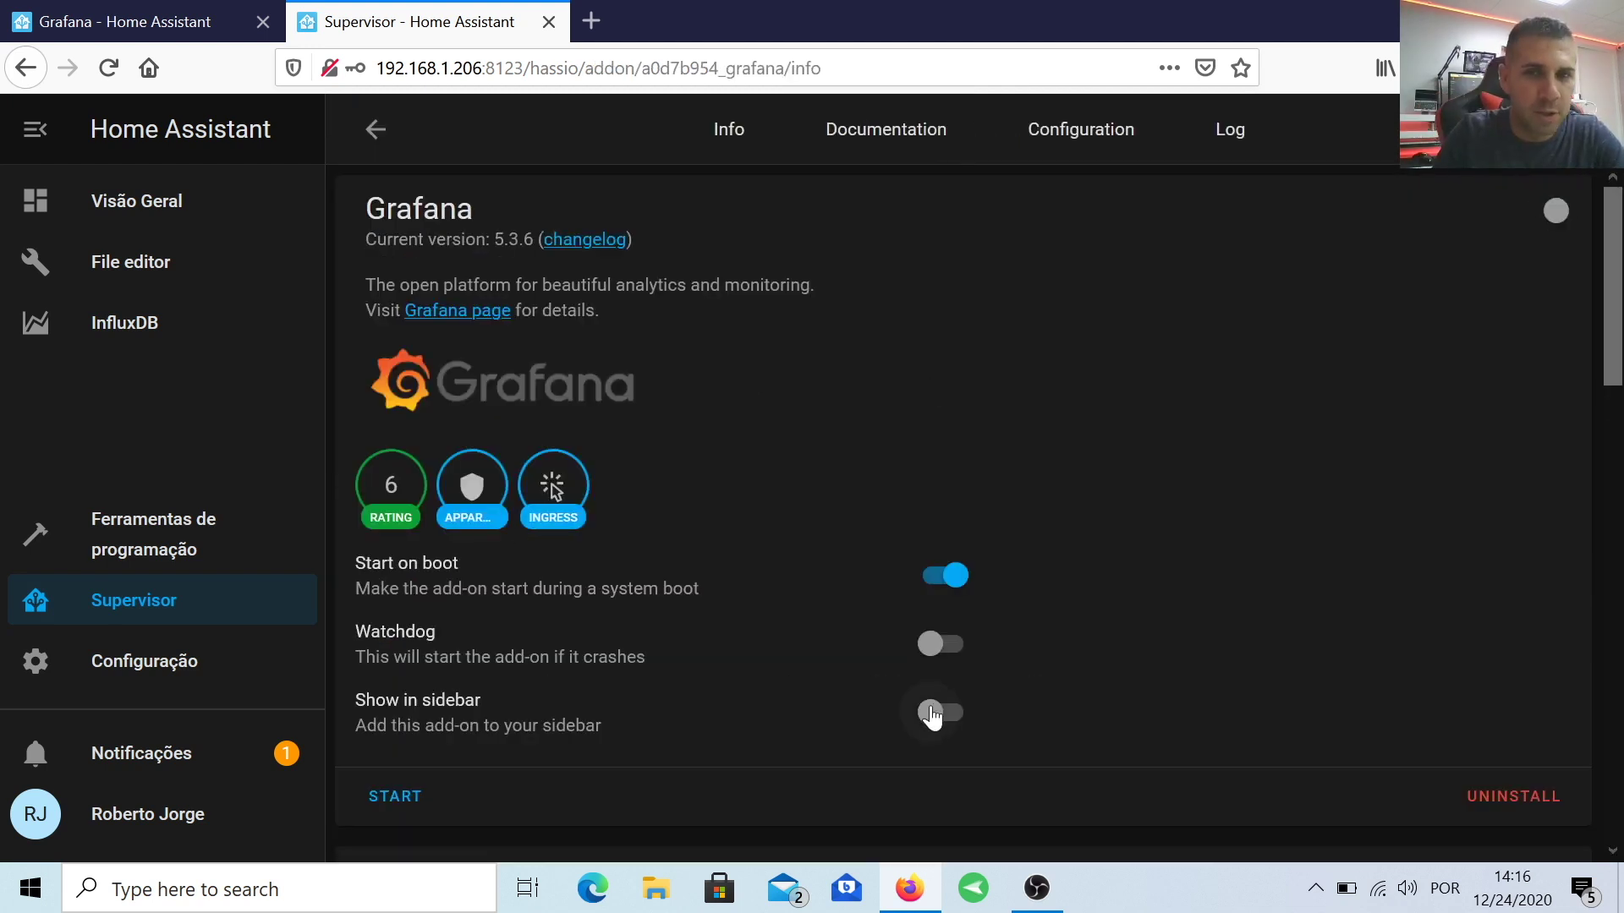
click(931, 713)
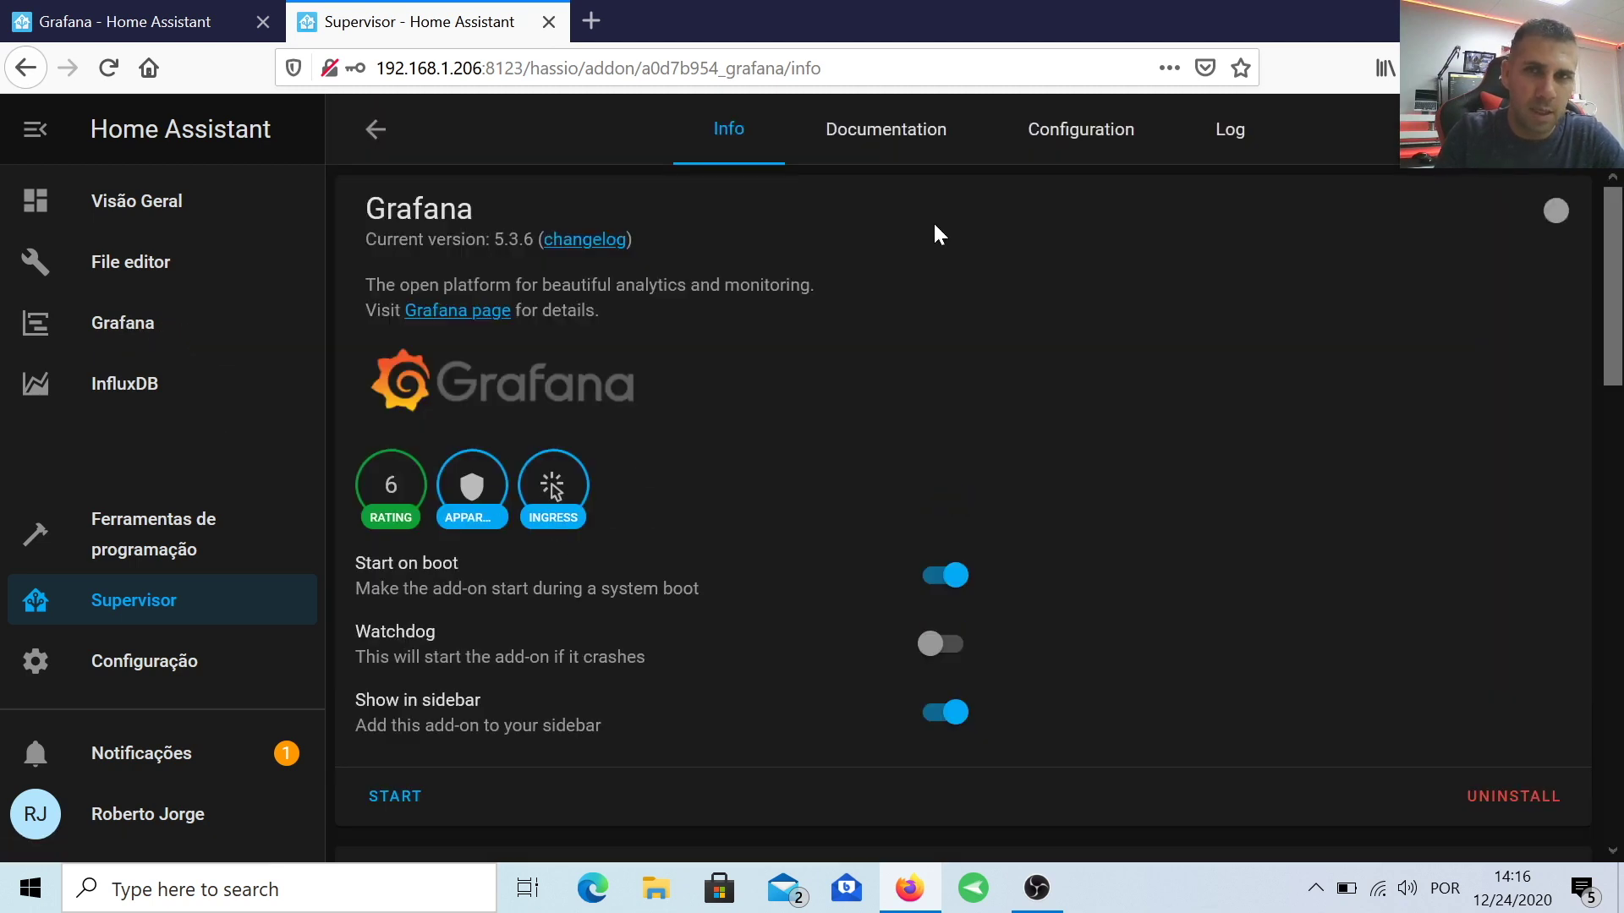
Step: Set Grafana's ssl to false, start it, and select the InfluxDB host in configuration.yaml
click(1072, 136)
click(495, 400)
key(BackSpace)
key(BackSpace)
key(BackSpace)
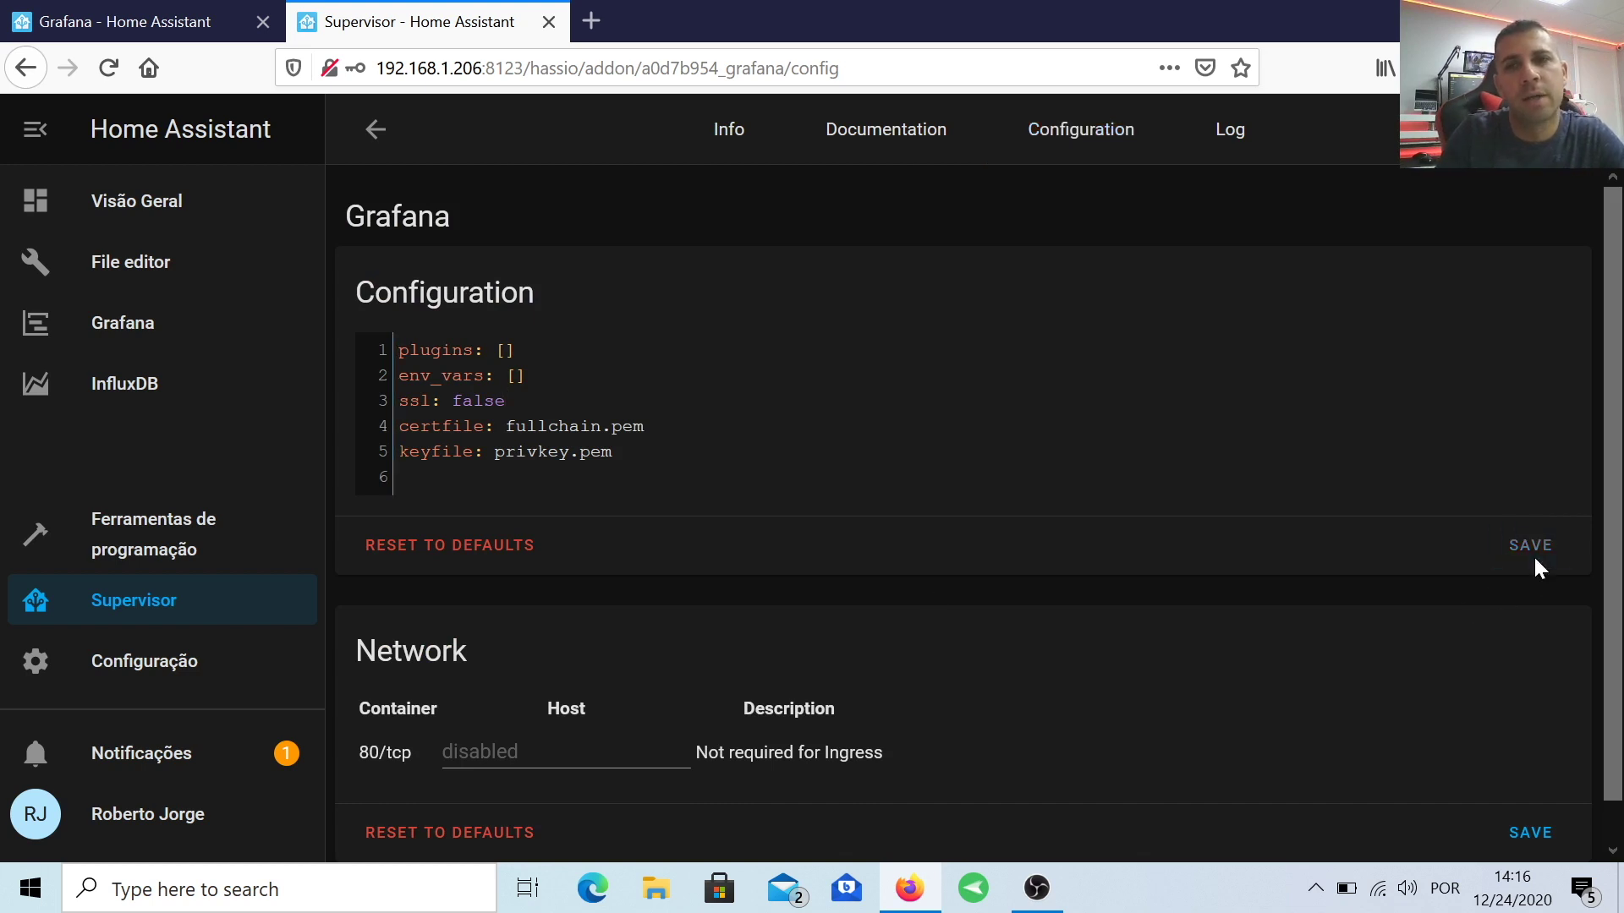
click(736, 141)
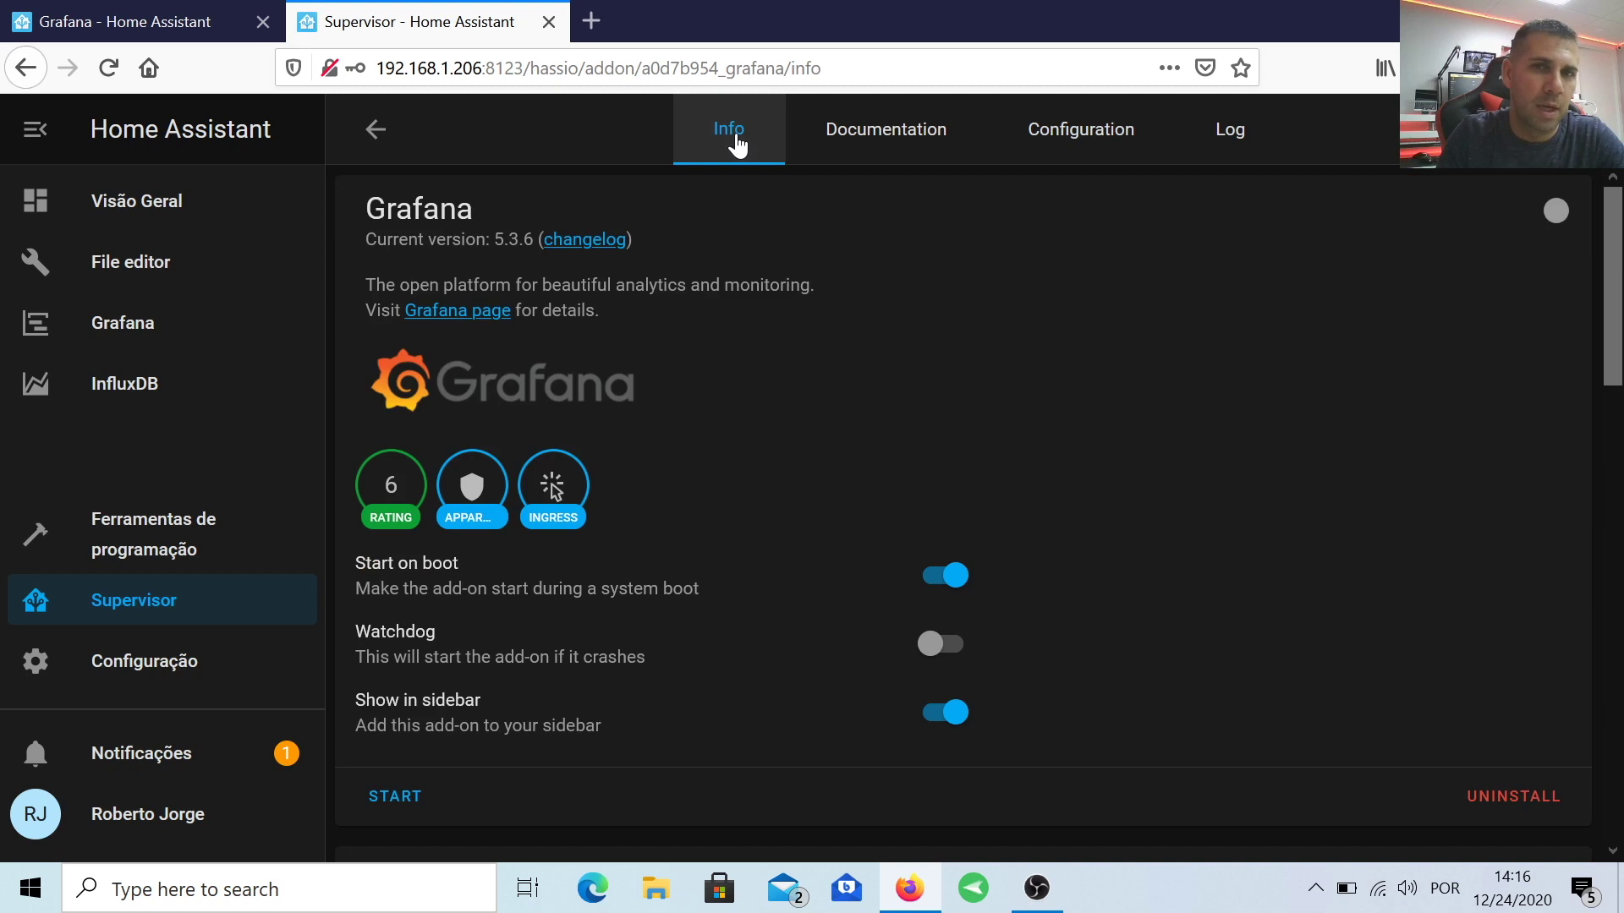
click(405, 795)
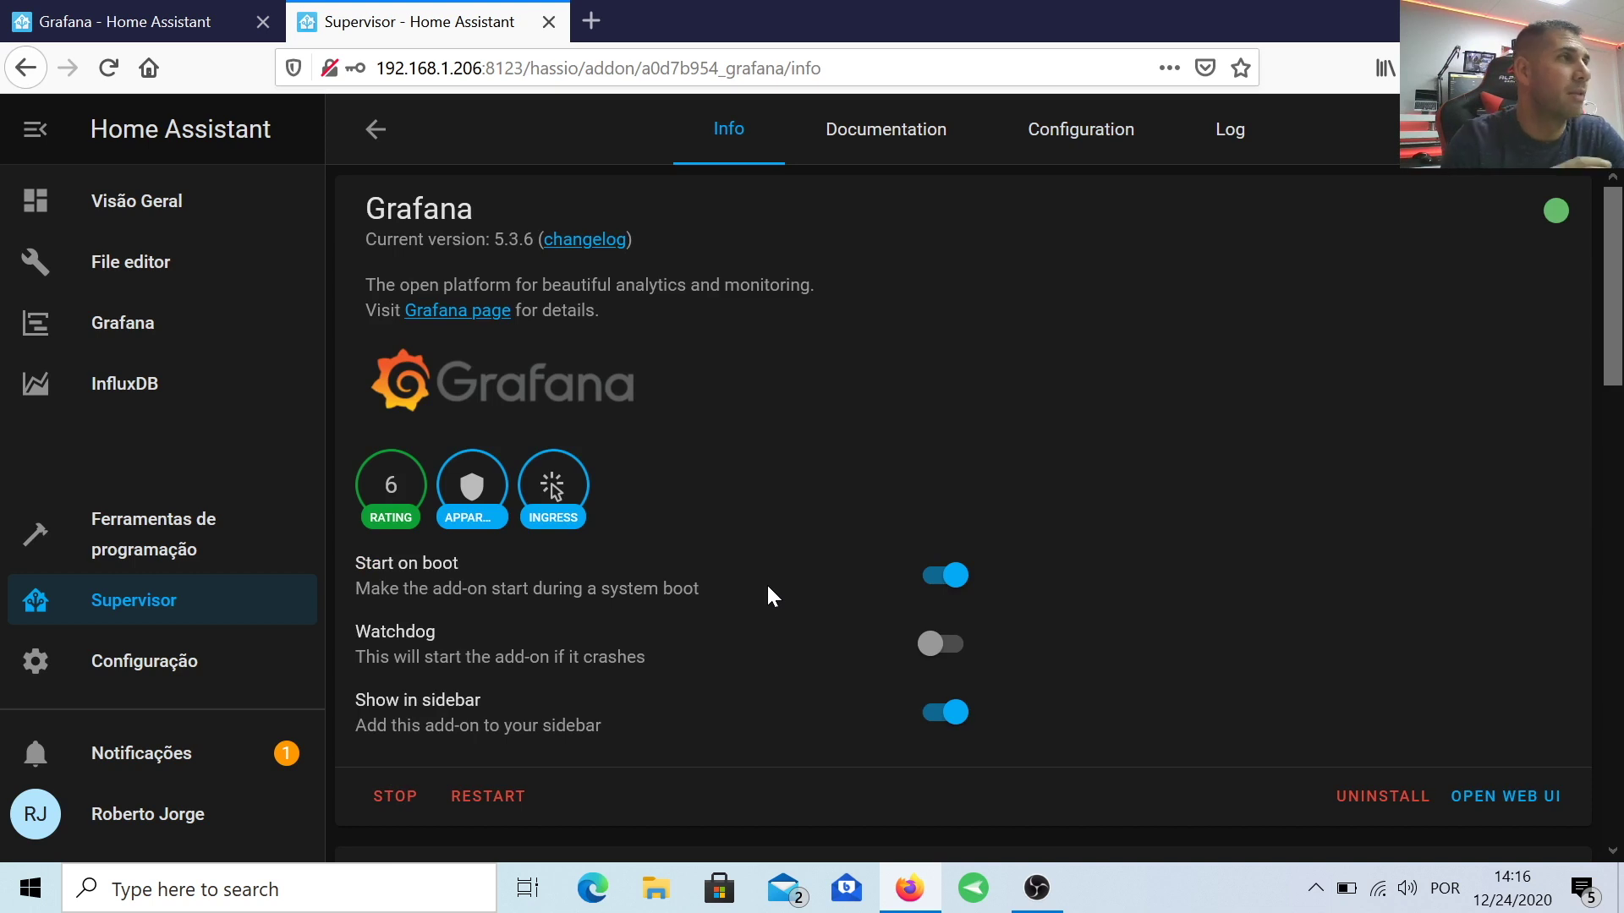
click(130, 261)
drag(917, 535, 809, 535)
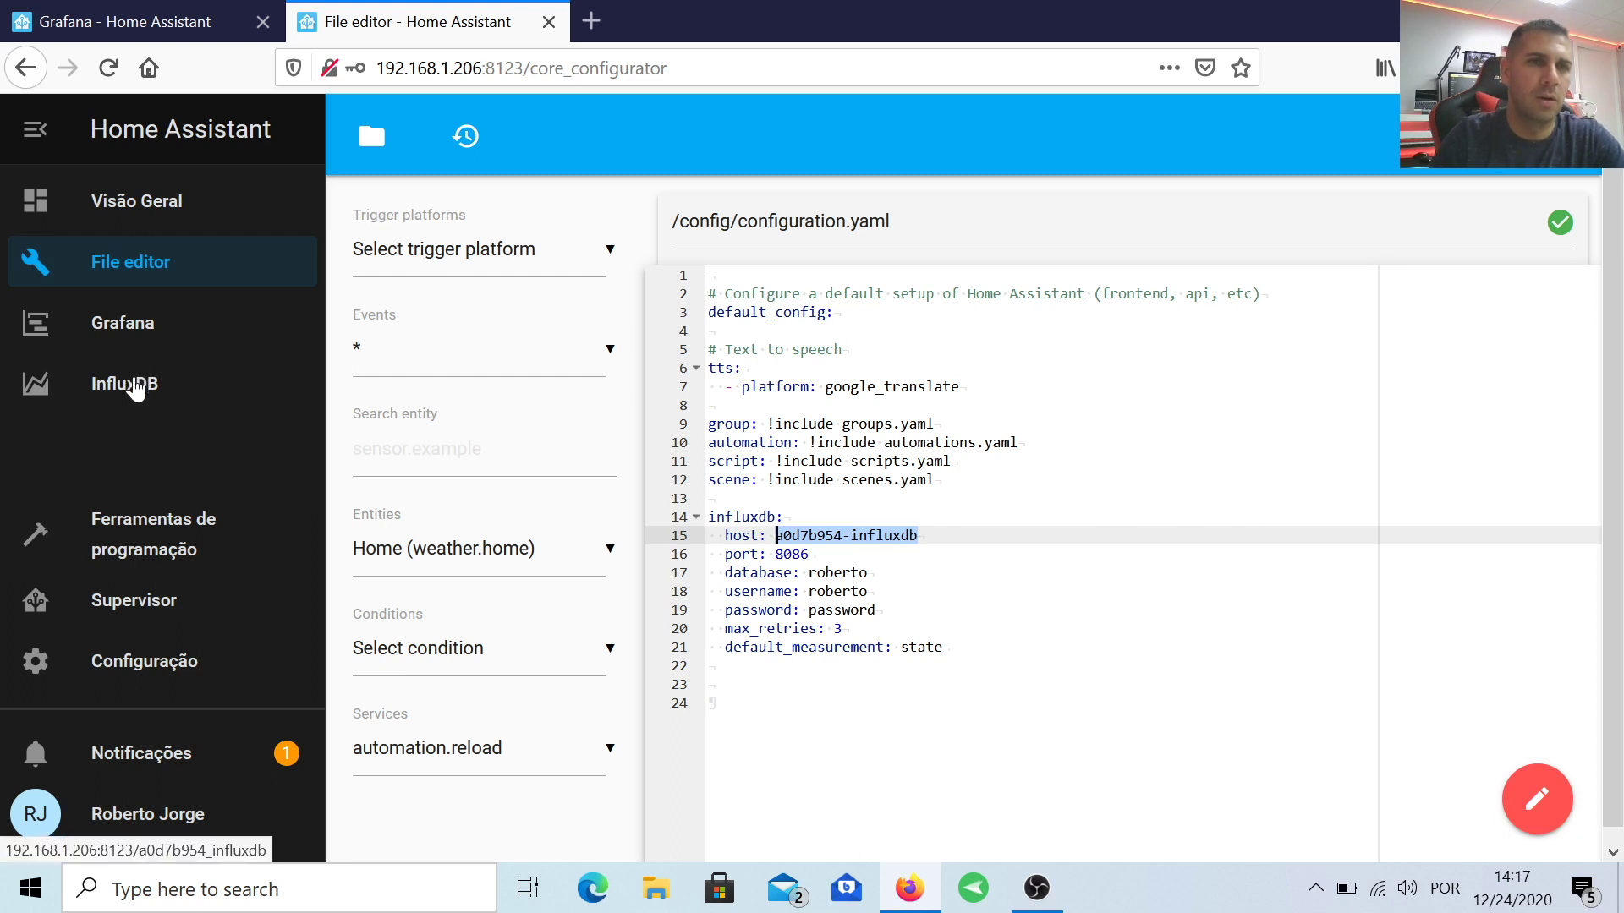
Step: In the embedded Grafana, add a new data source filtered by 'inf'
click(144, 334)
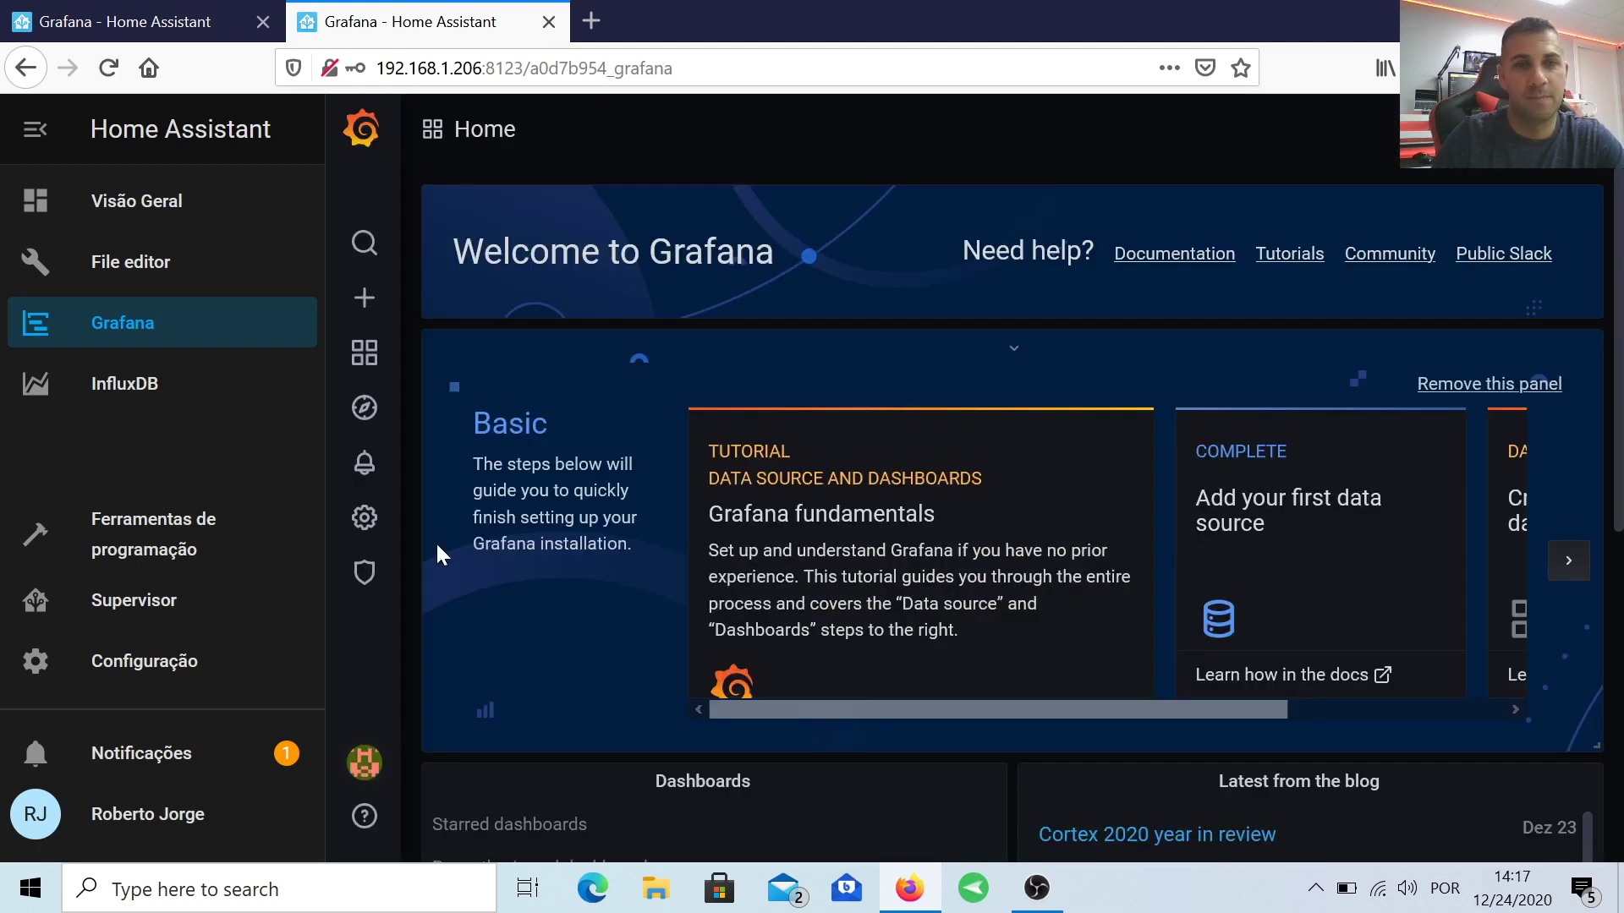
mouse_move(372, 560)
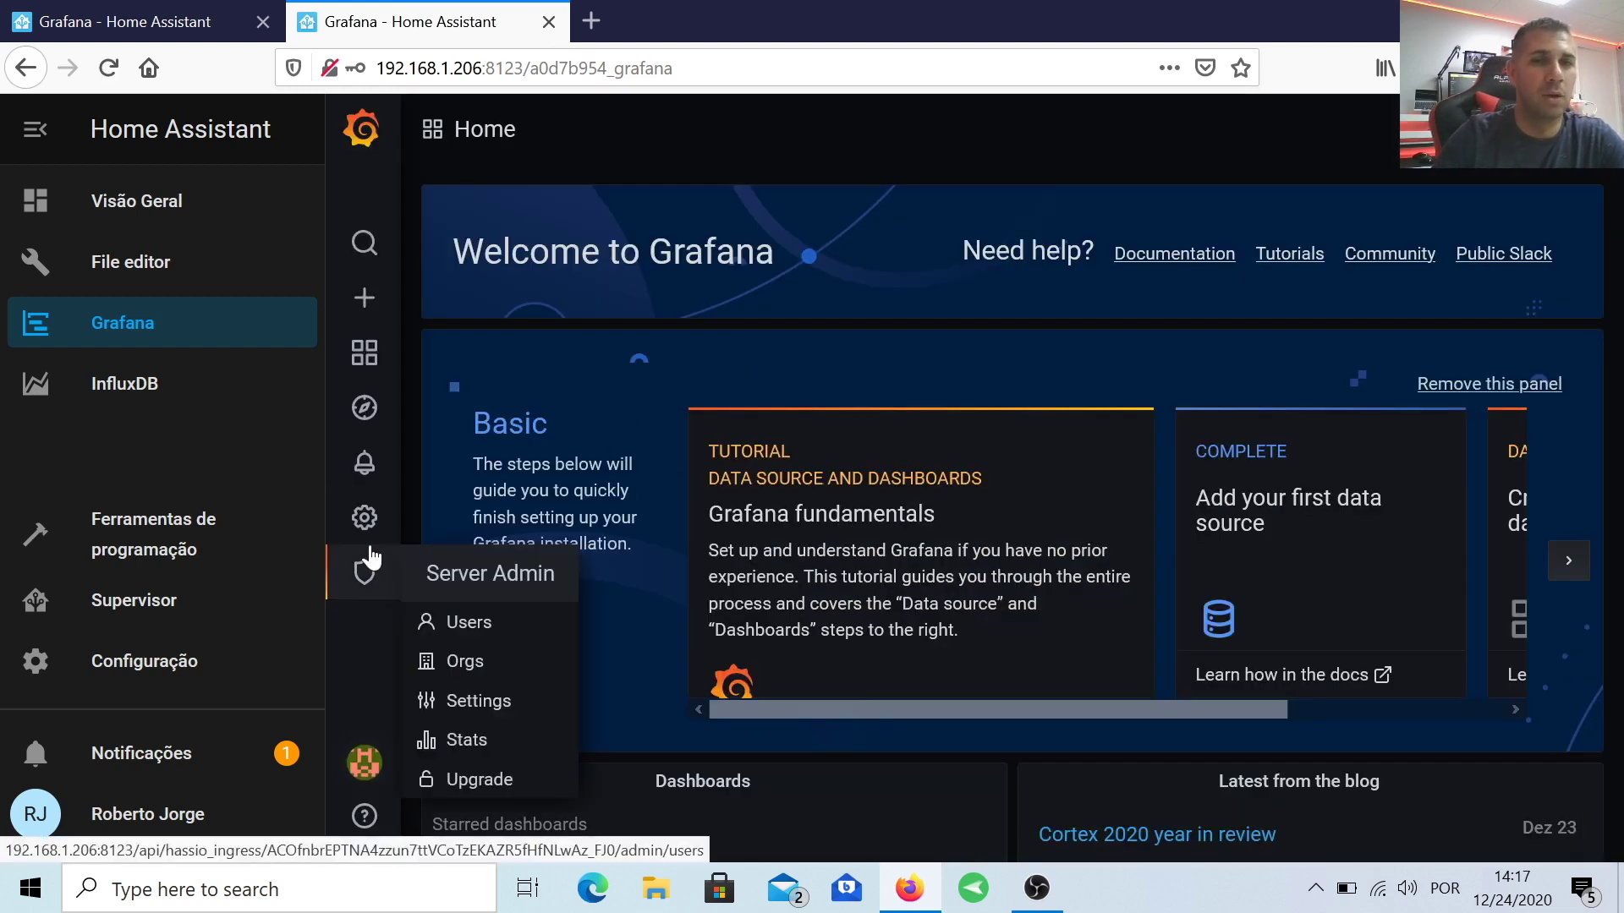
mouse_move(365, 523)
click(496, 567)
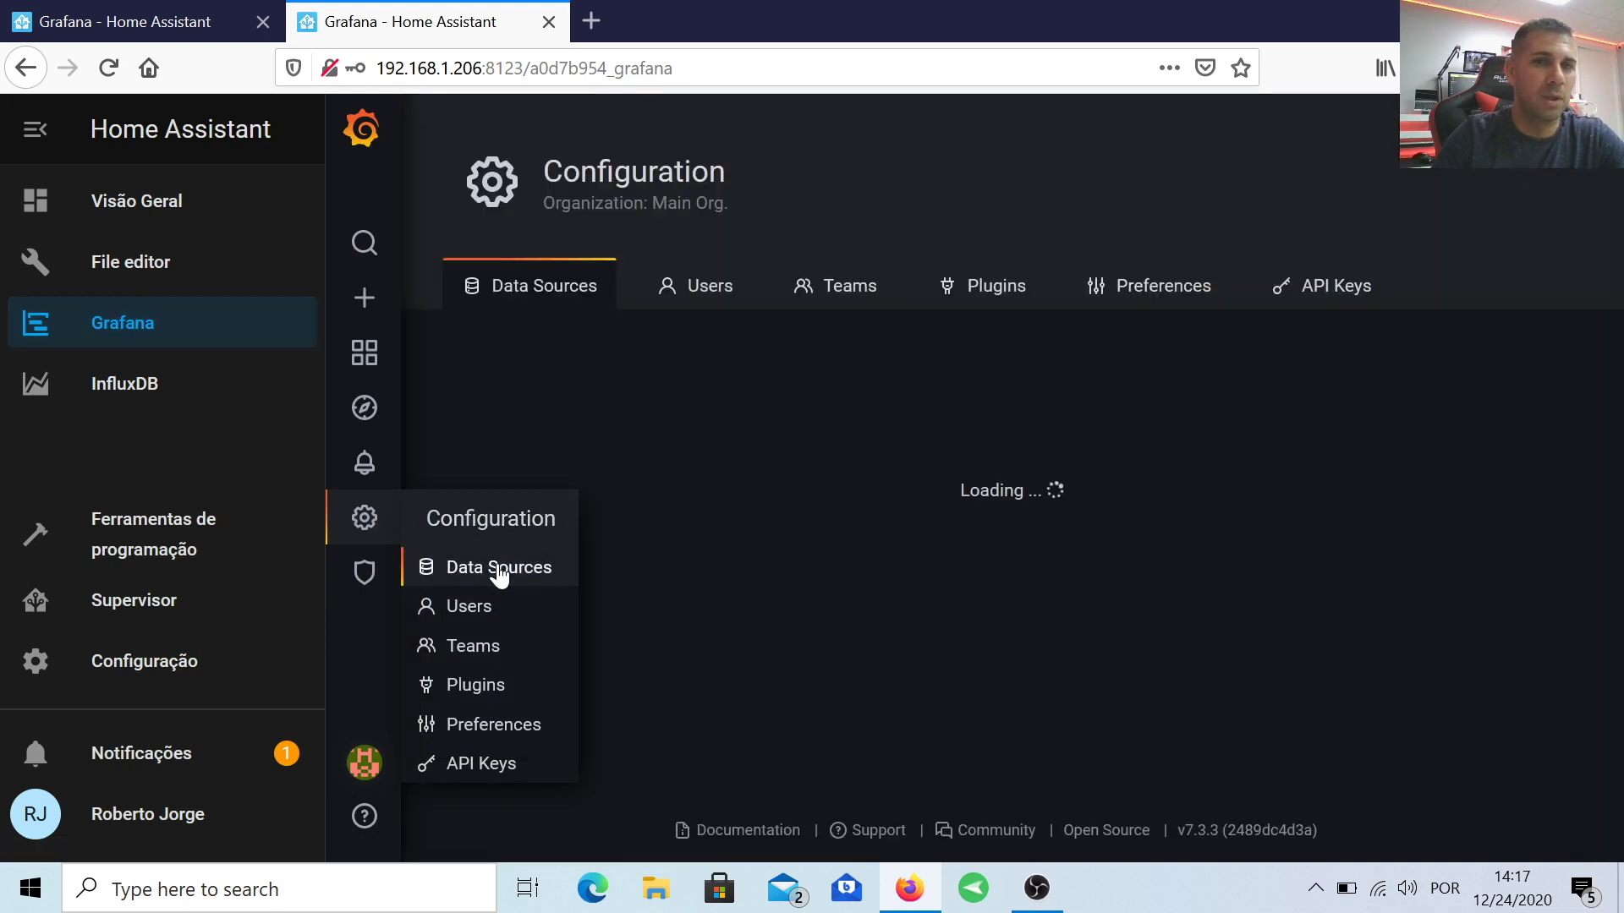
click(1008, 464)
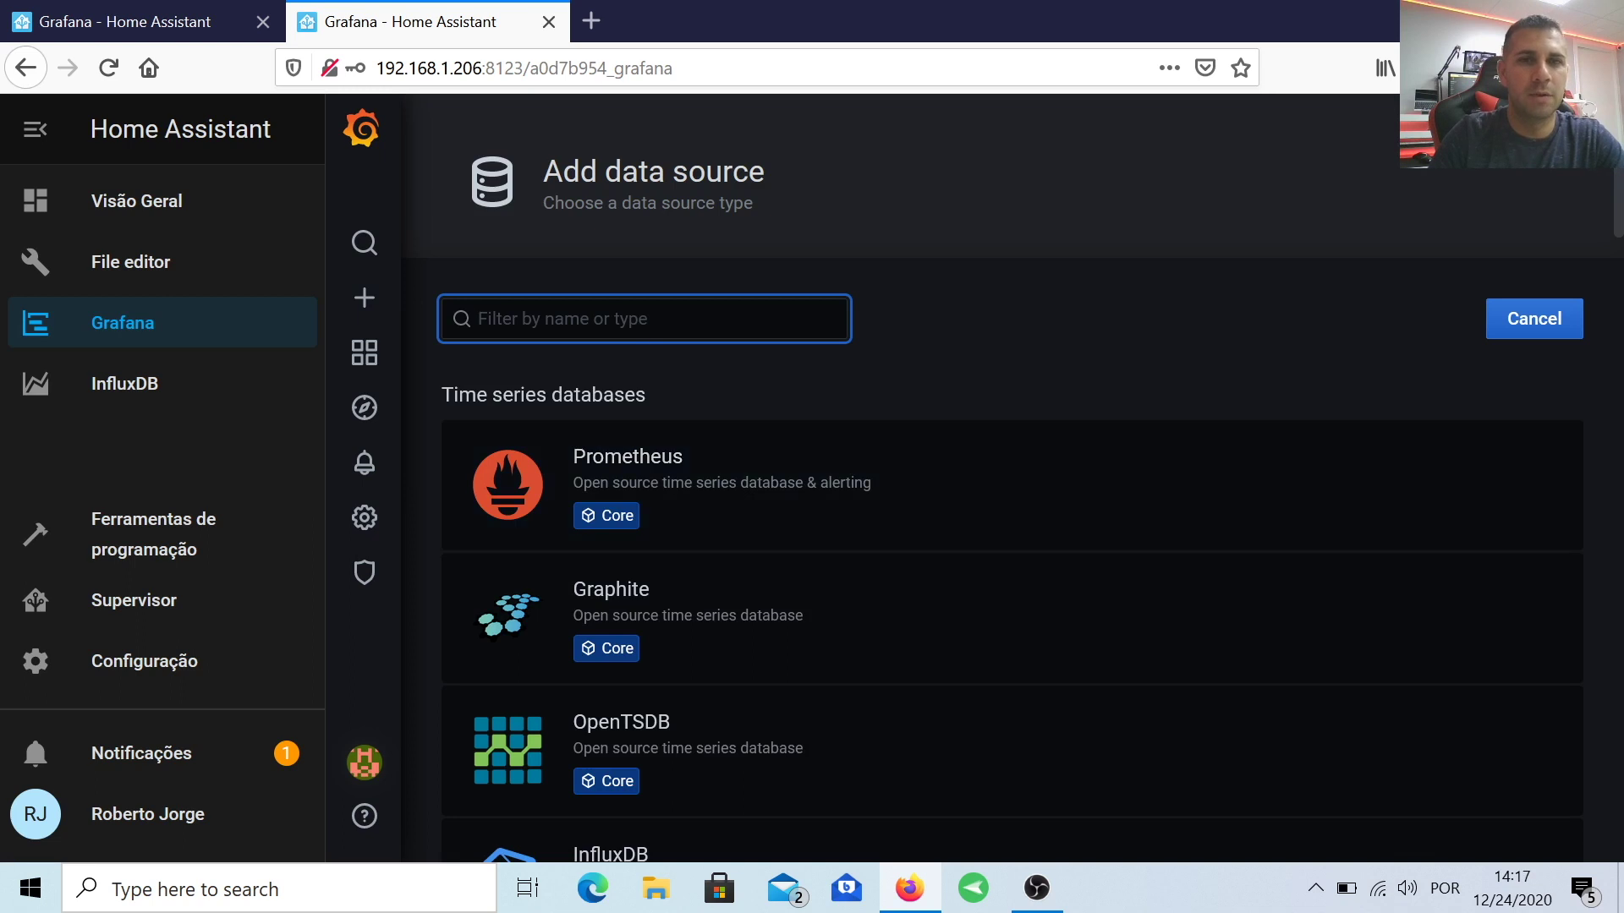
text(inf)
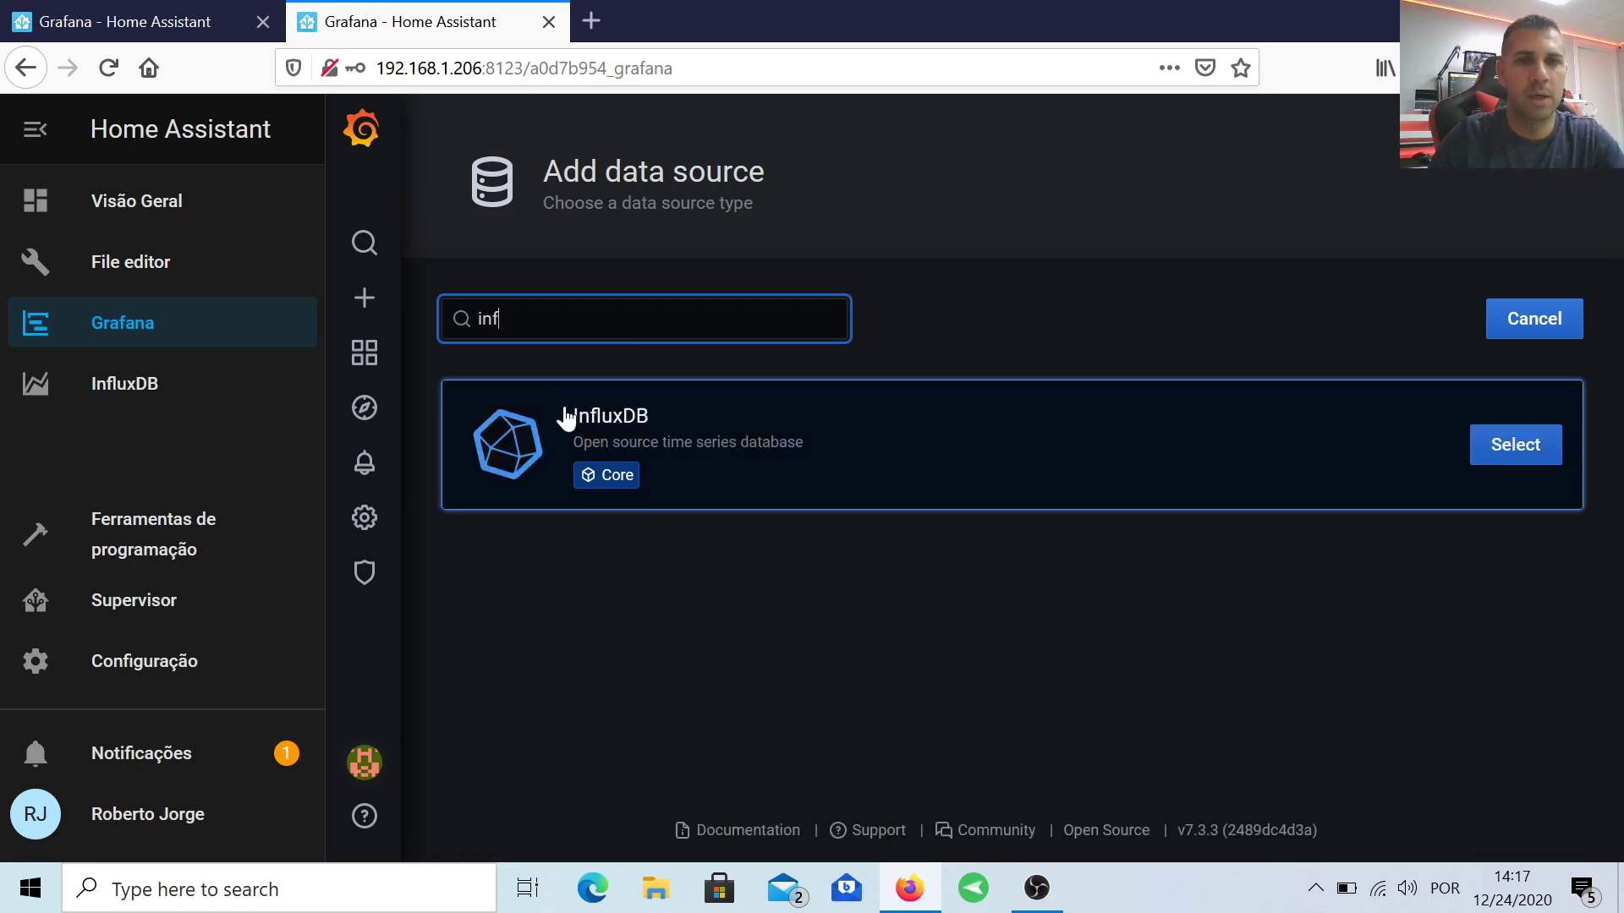
click(1515, 444)
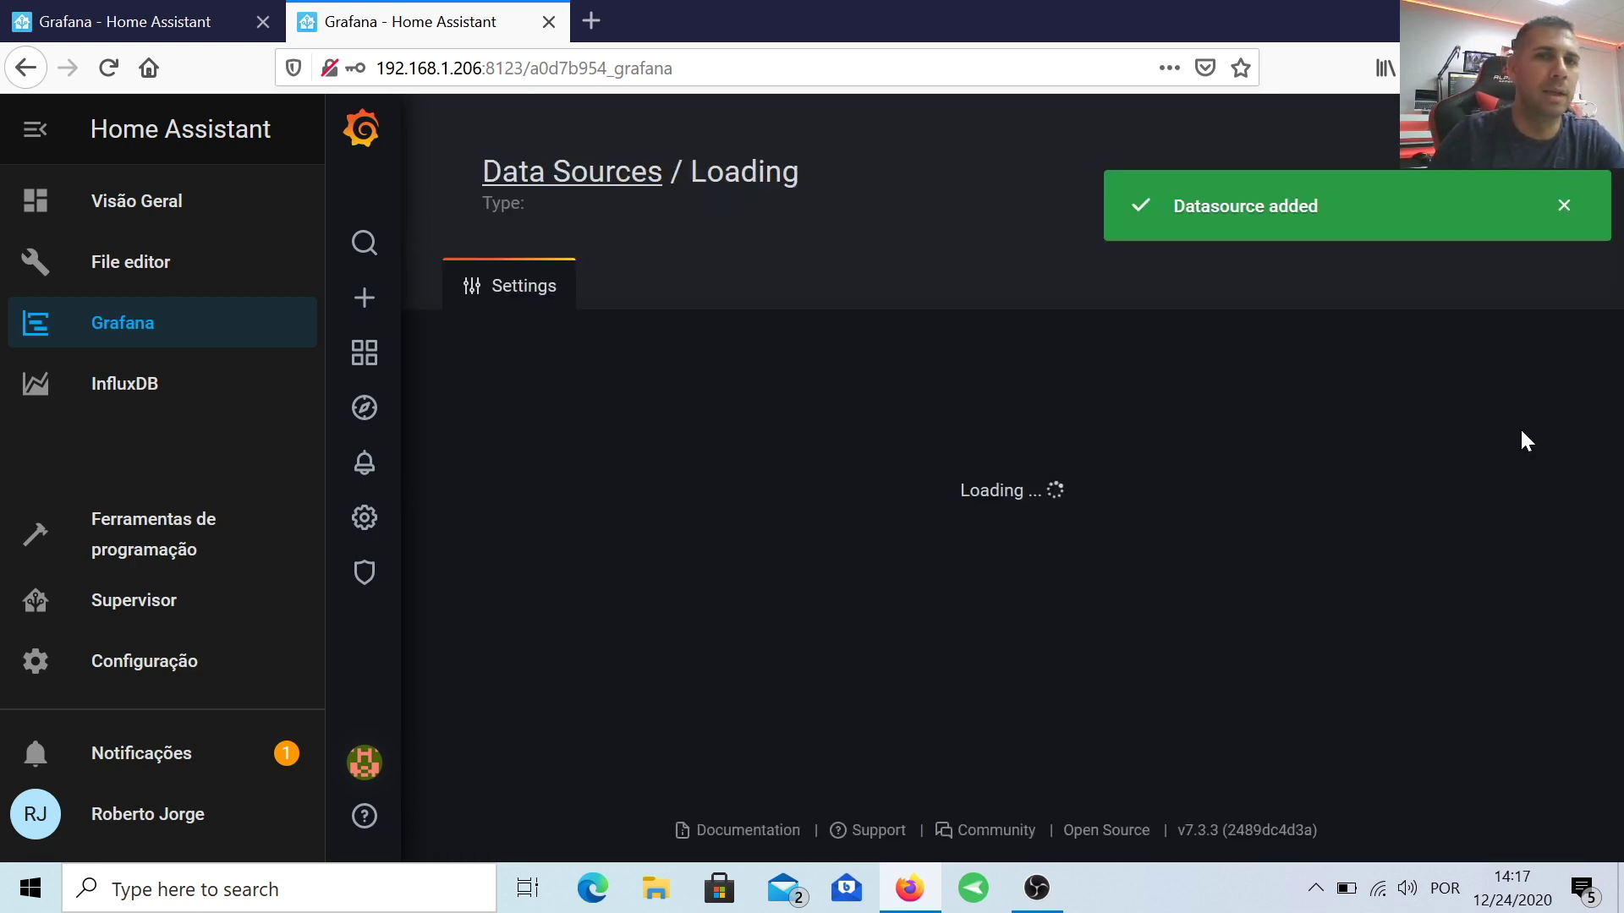
scroll(697, 450, down, 2)
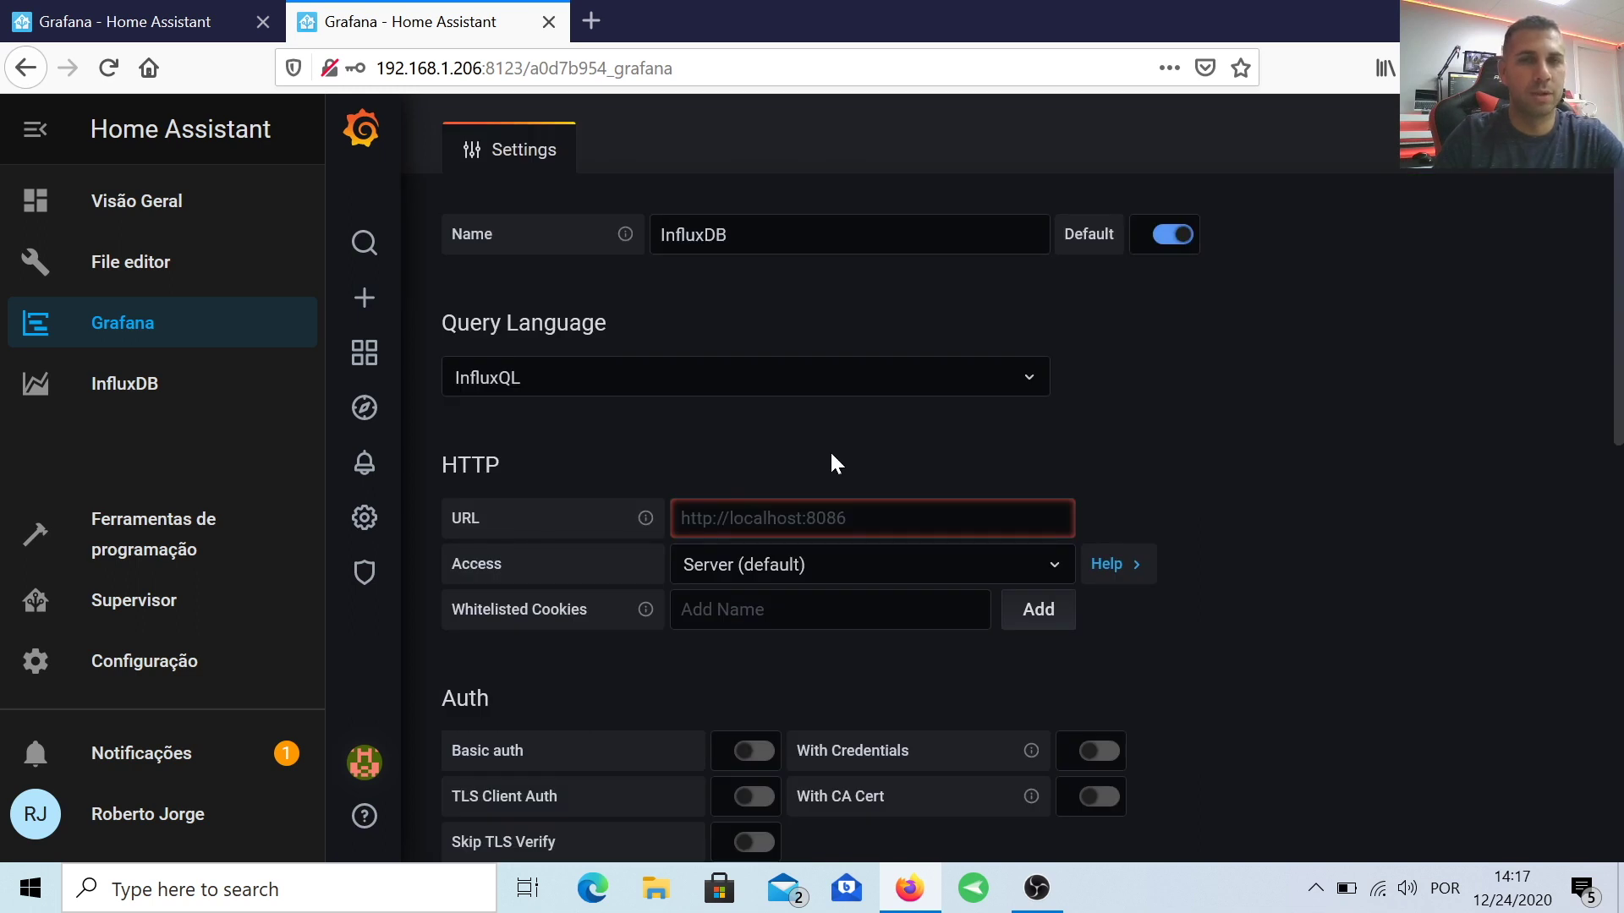
text(h)
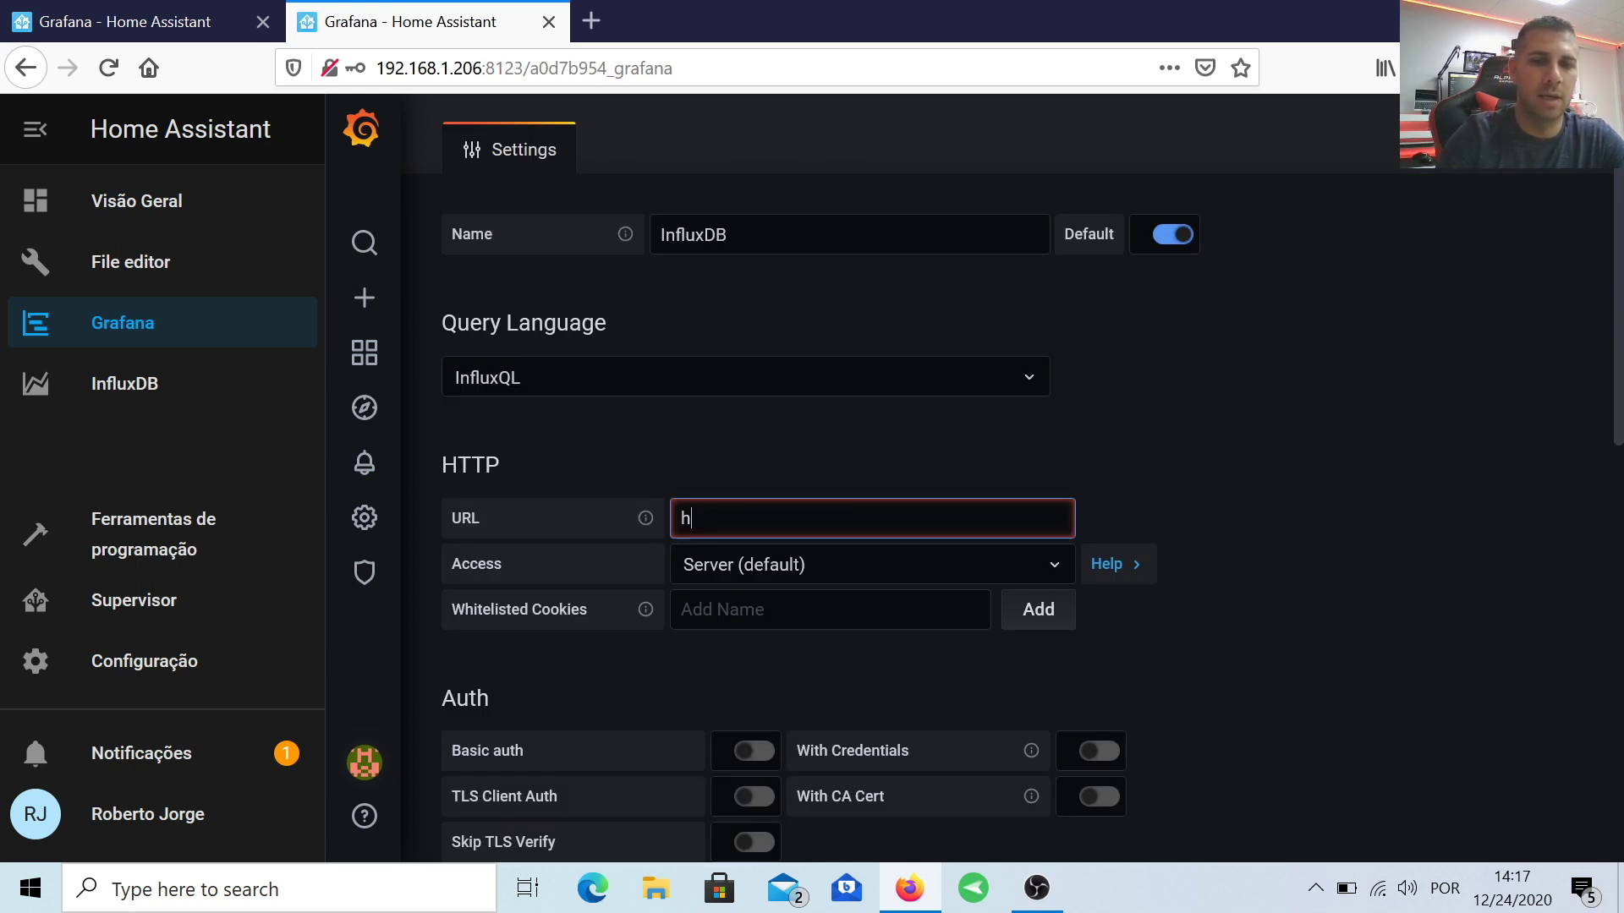
text(ttp)
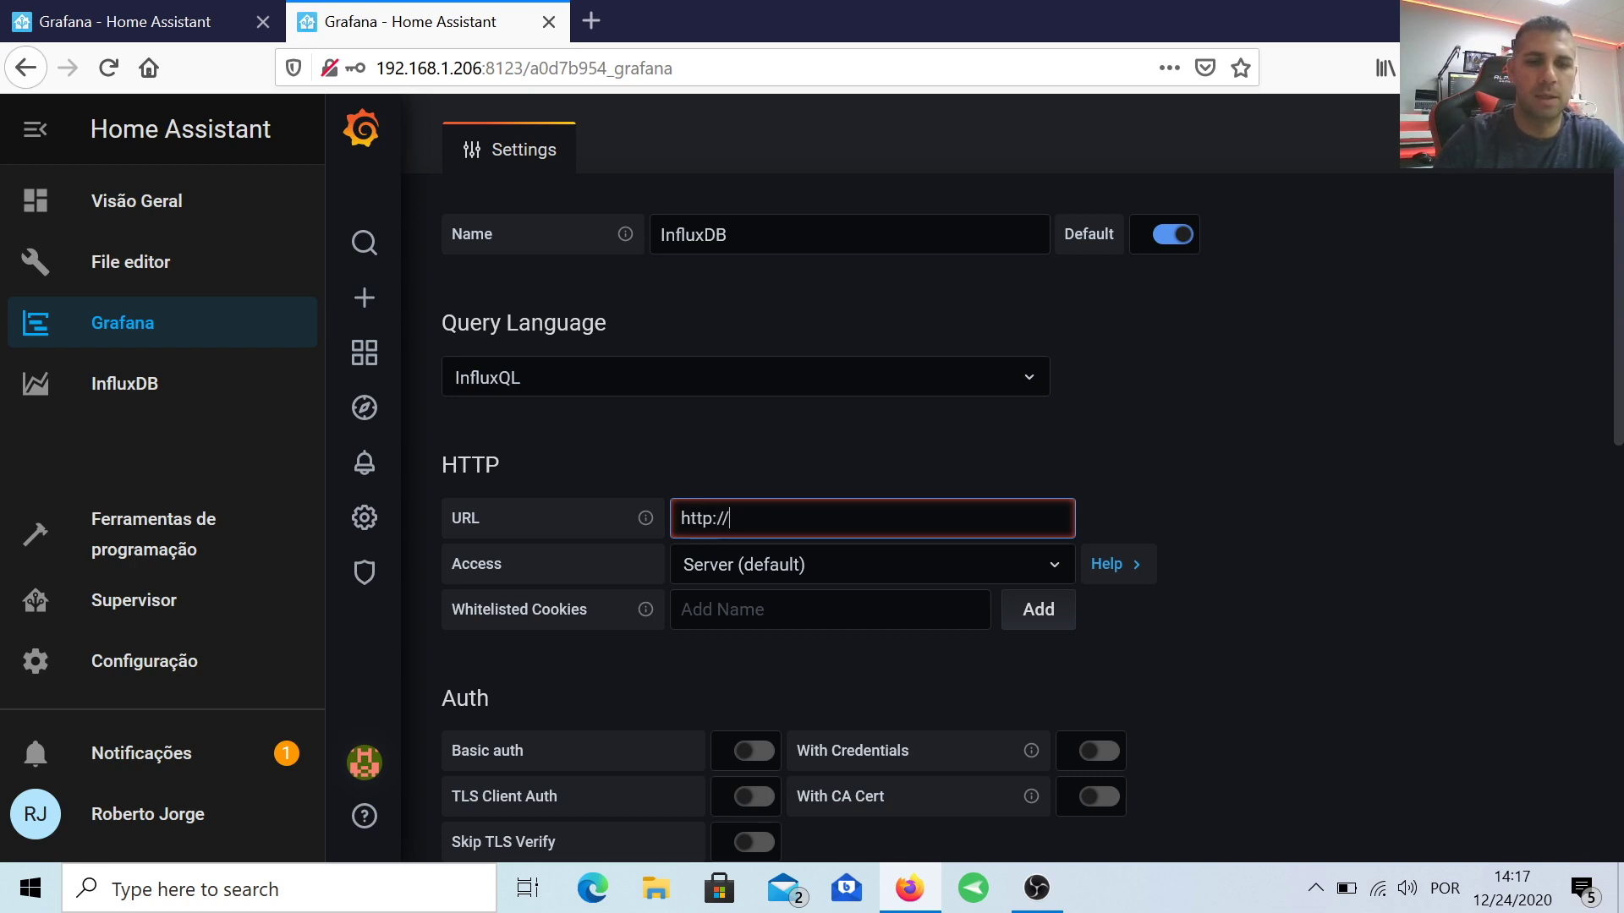
text(://)
text(a0d7b954-influxdb)
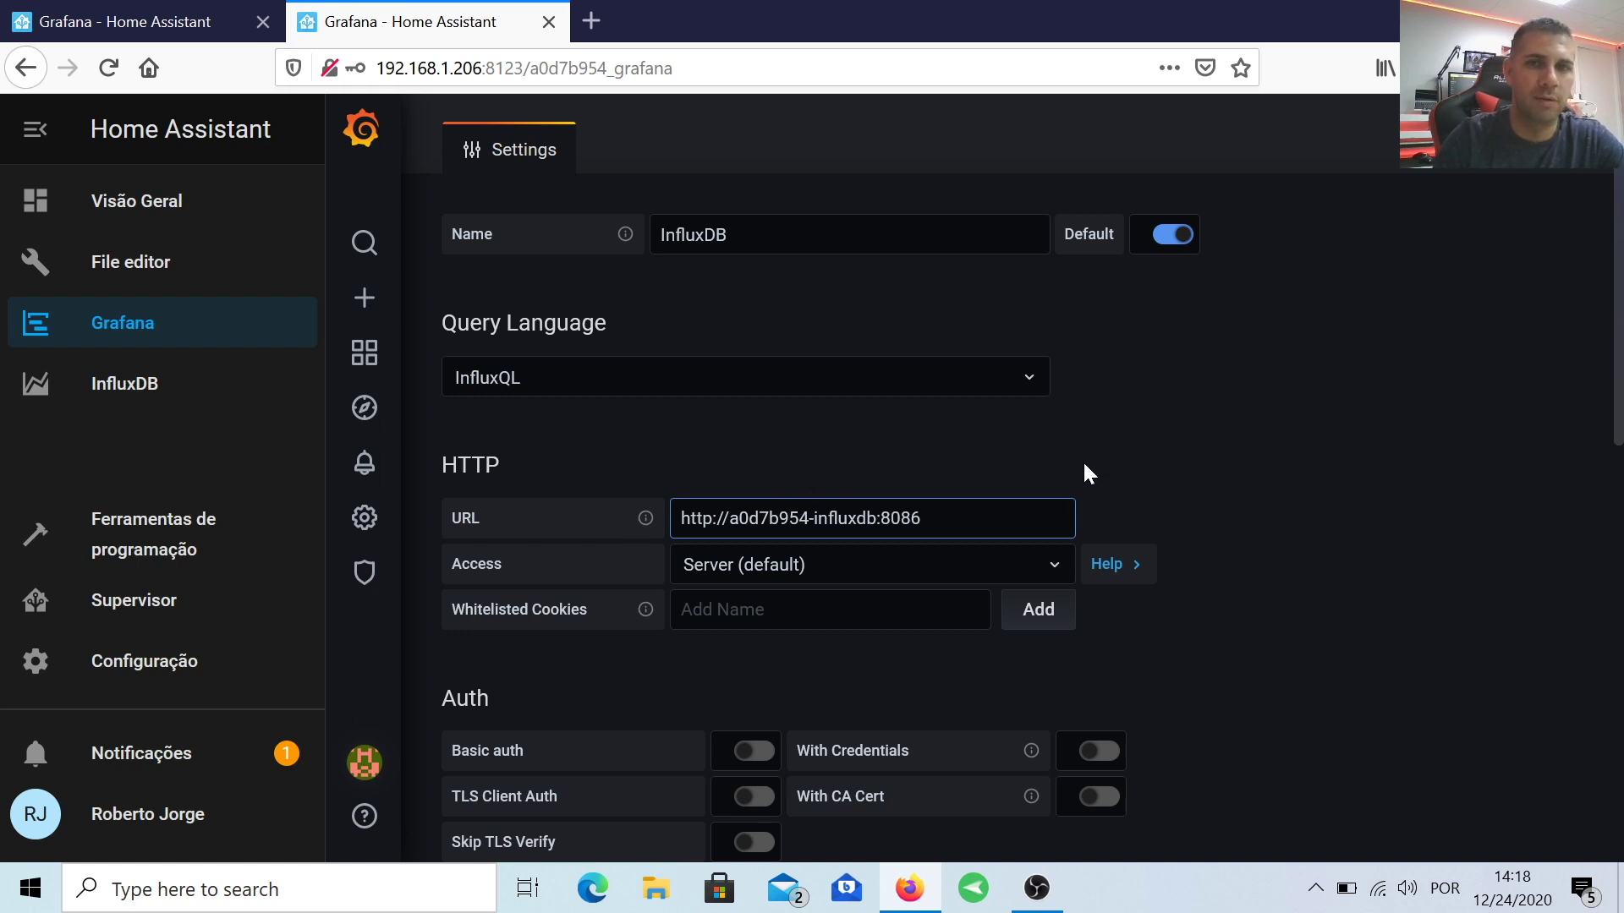
Step: Enter the database name, user and password, then Save & Test the data source
scroll(746, 500, down, 7)
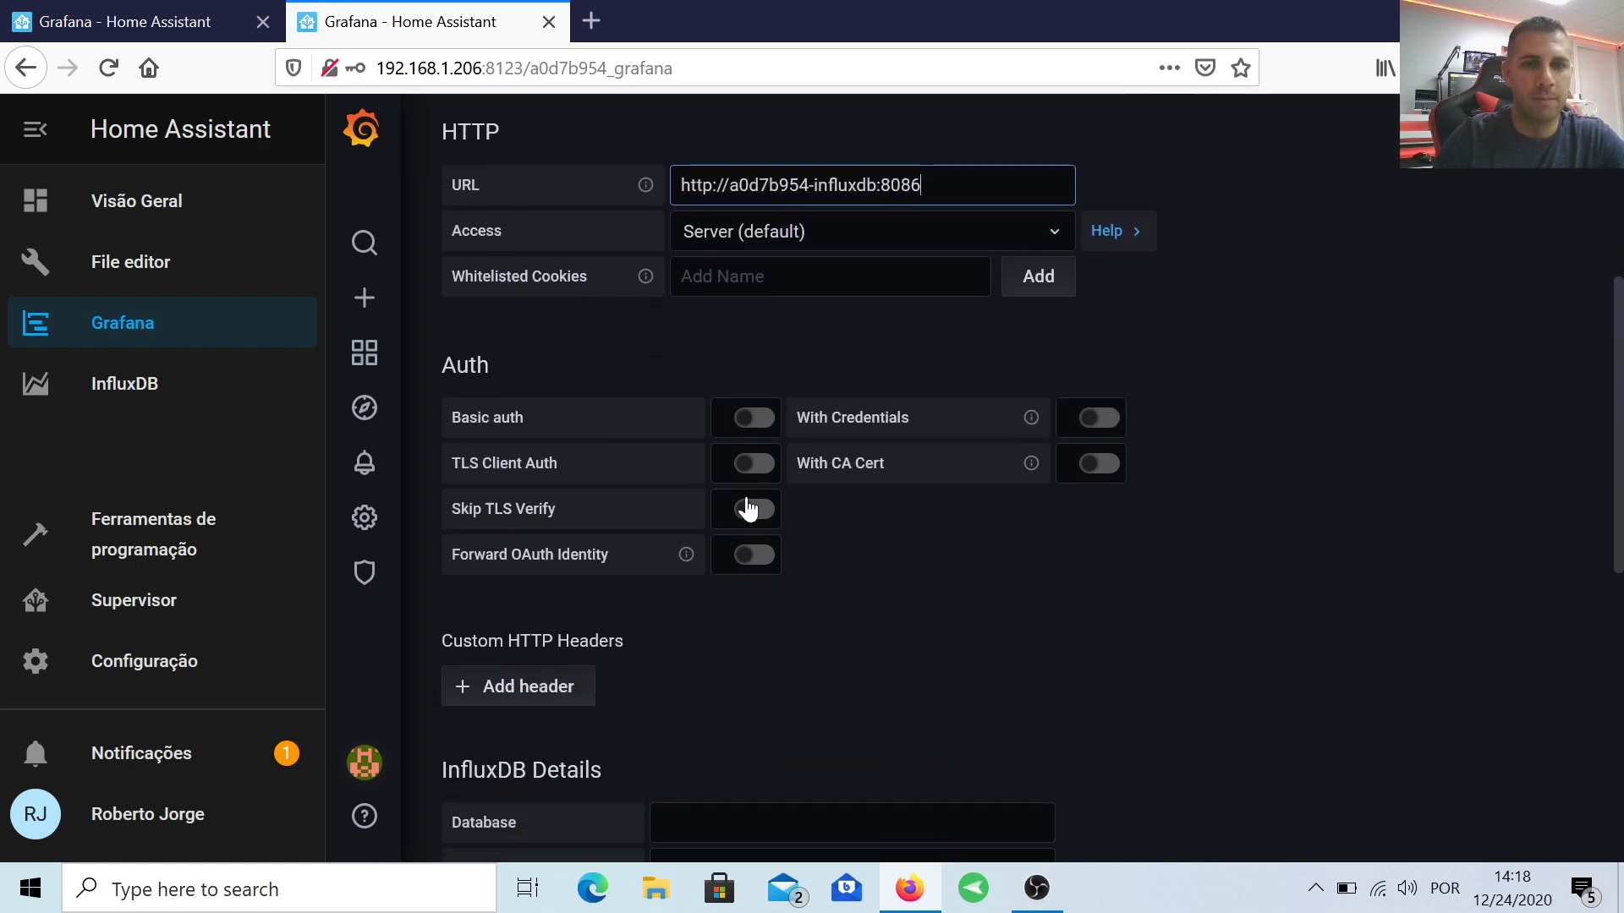
click(852, 548)
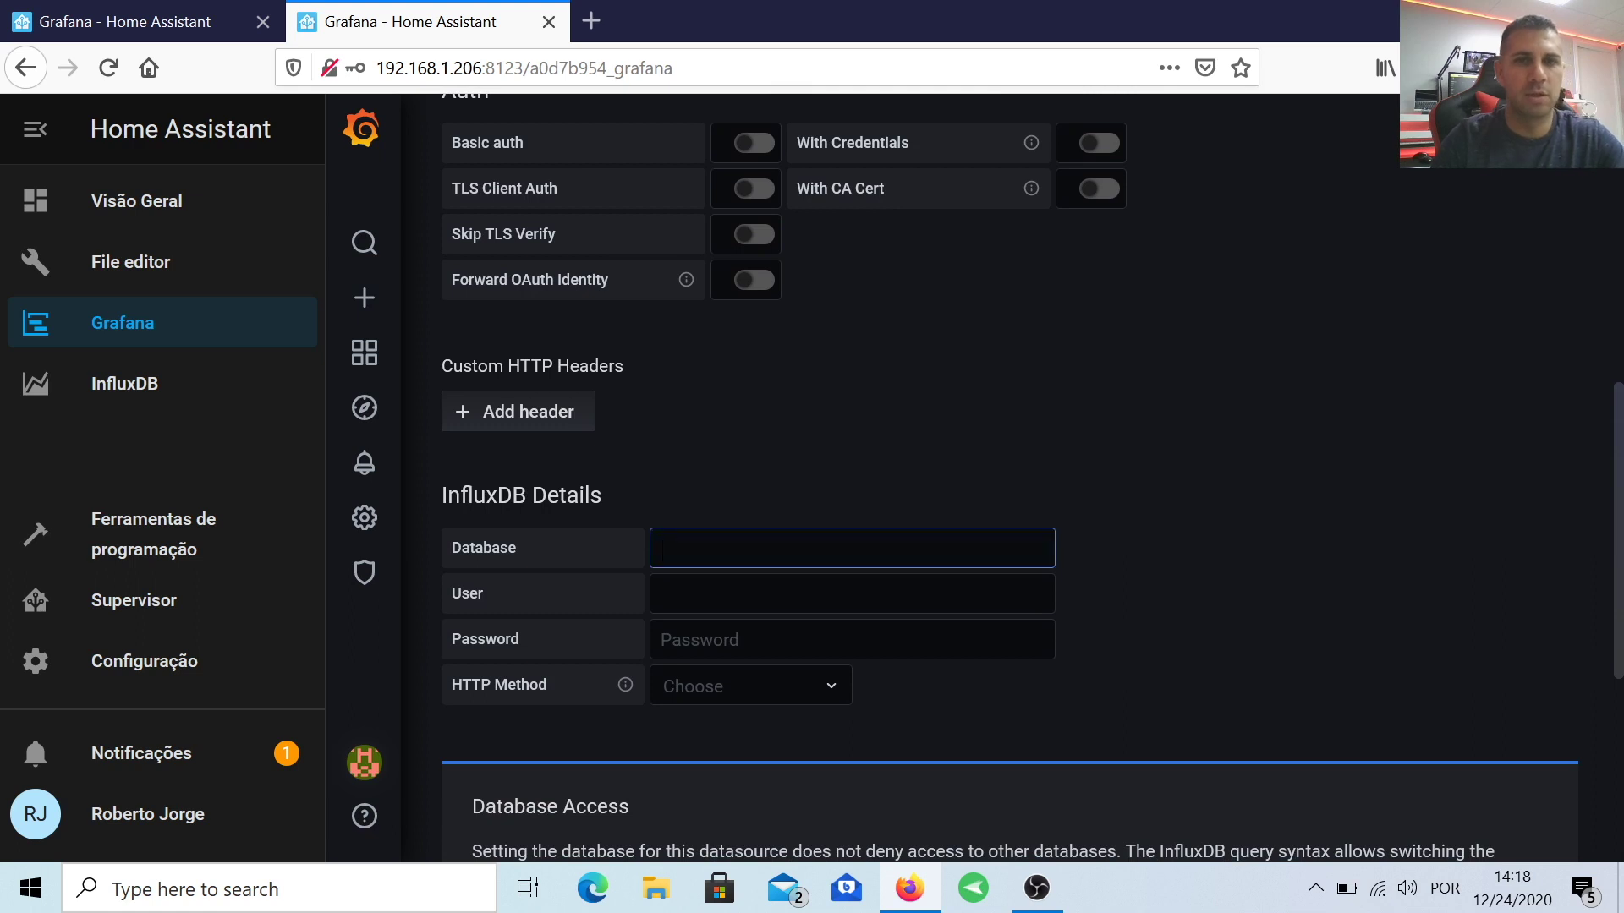
click(852, 593)
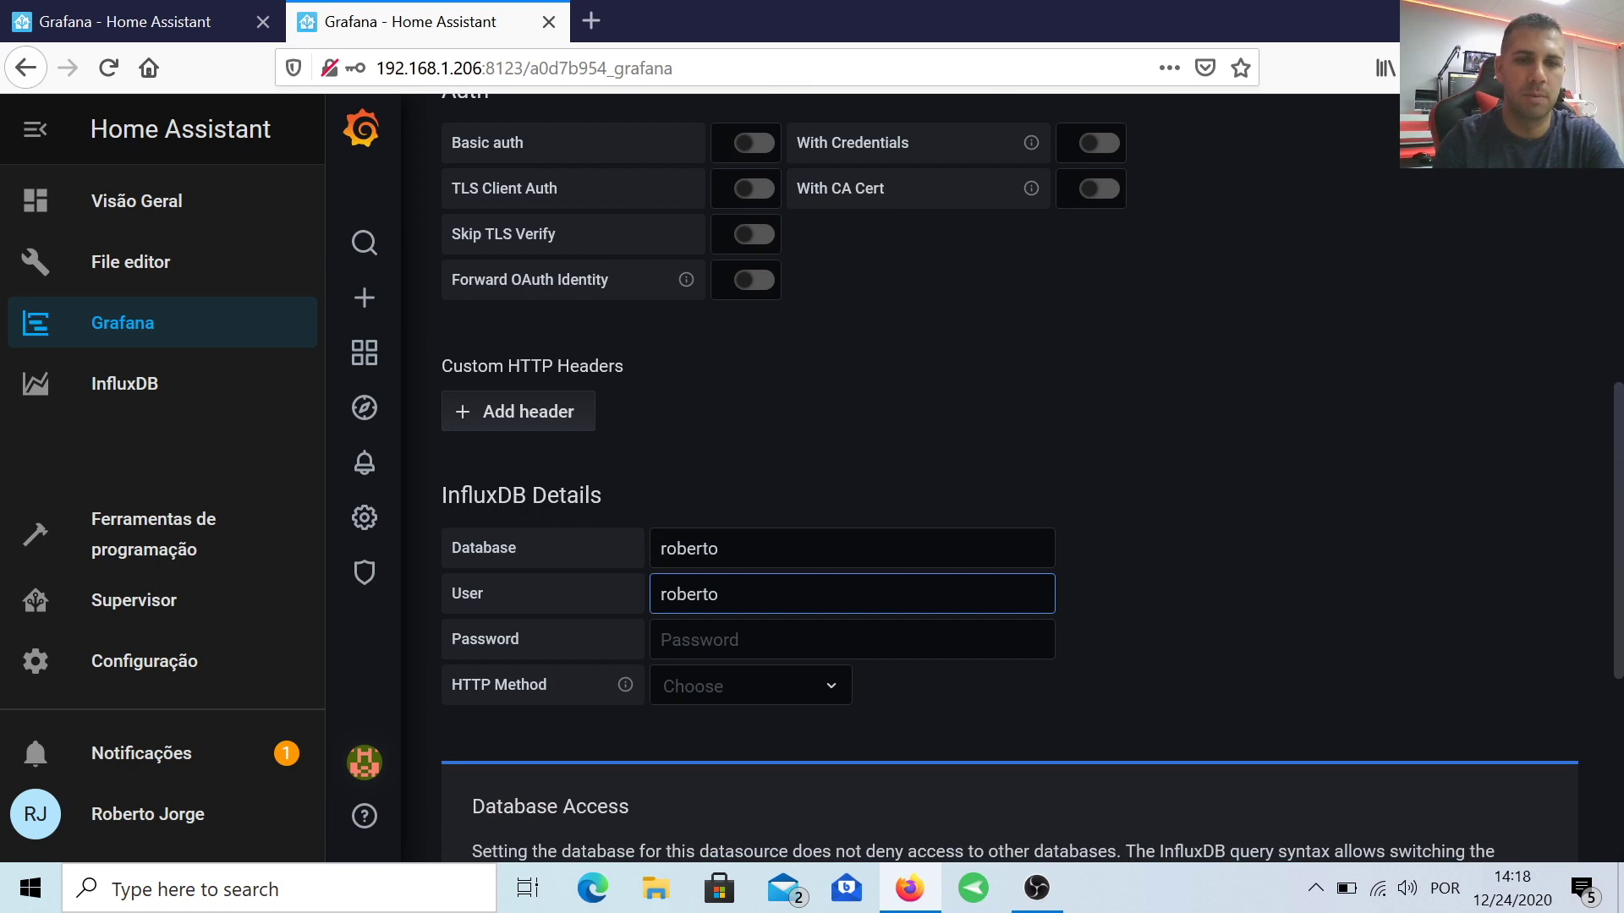
click(852, 640)
text(rob)
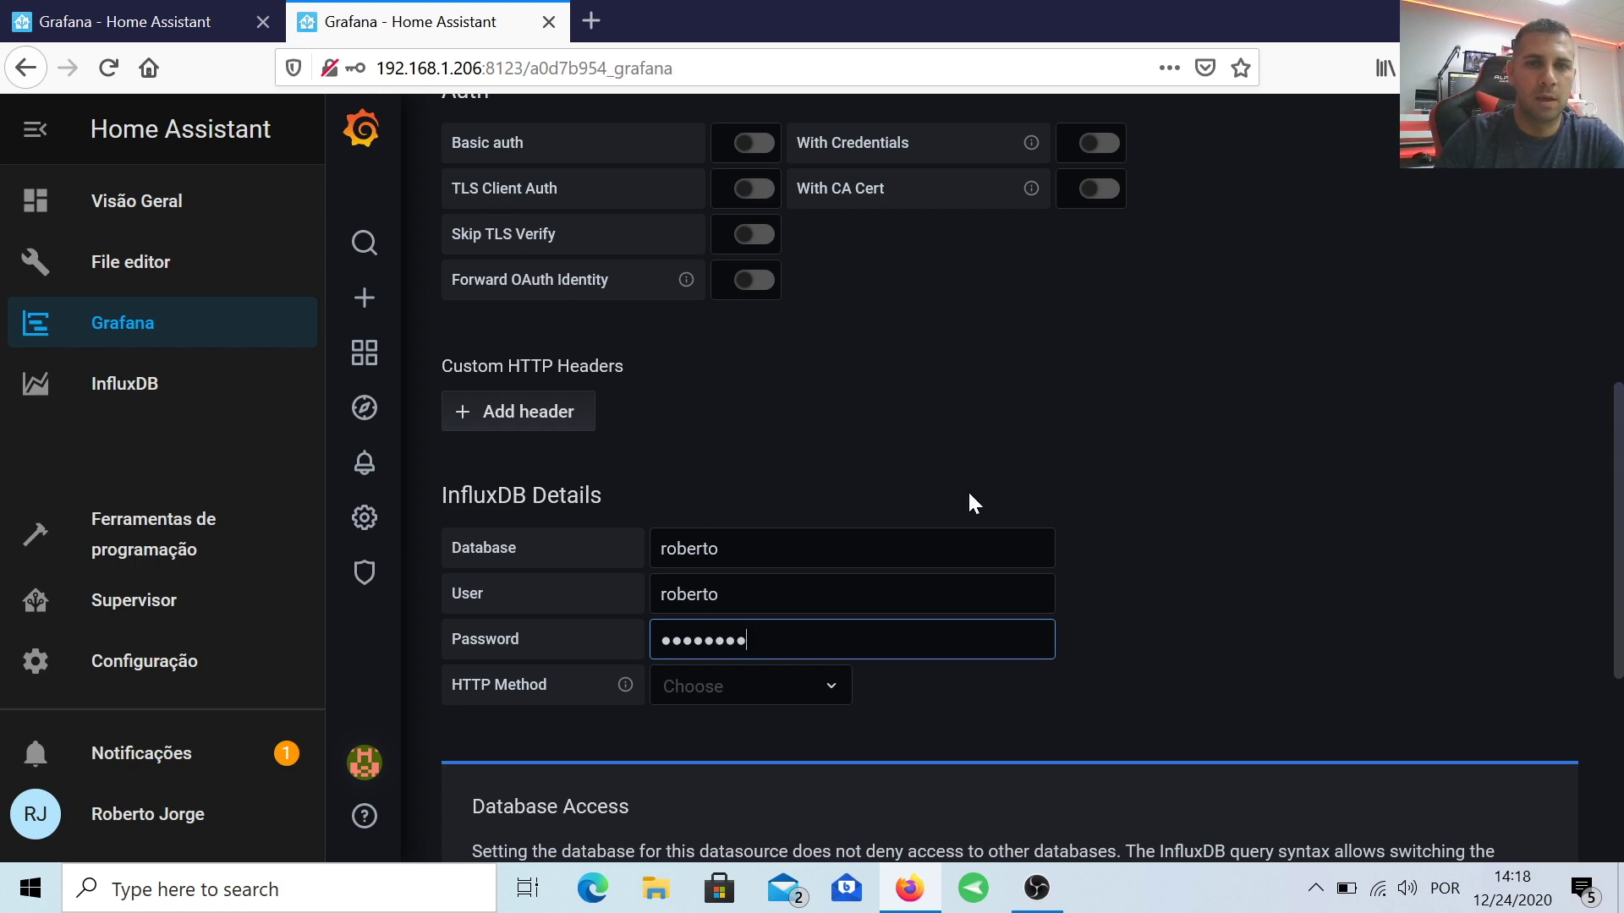
scroll(967, 489, down, 3)
scroll(707, 381, down, 2)
scroll(956, 555, down, 1)
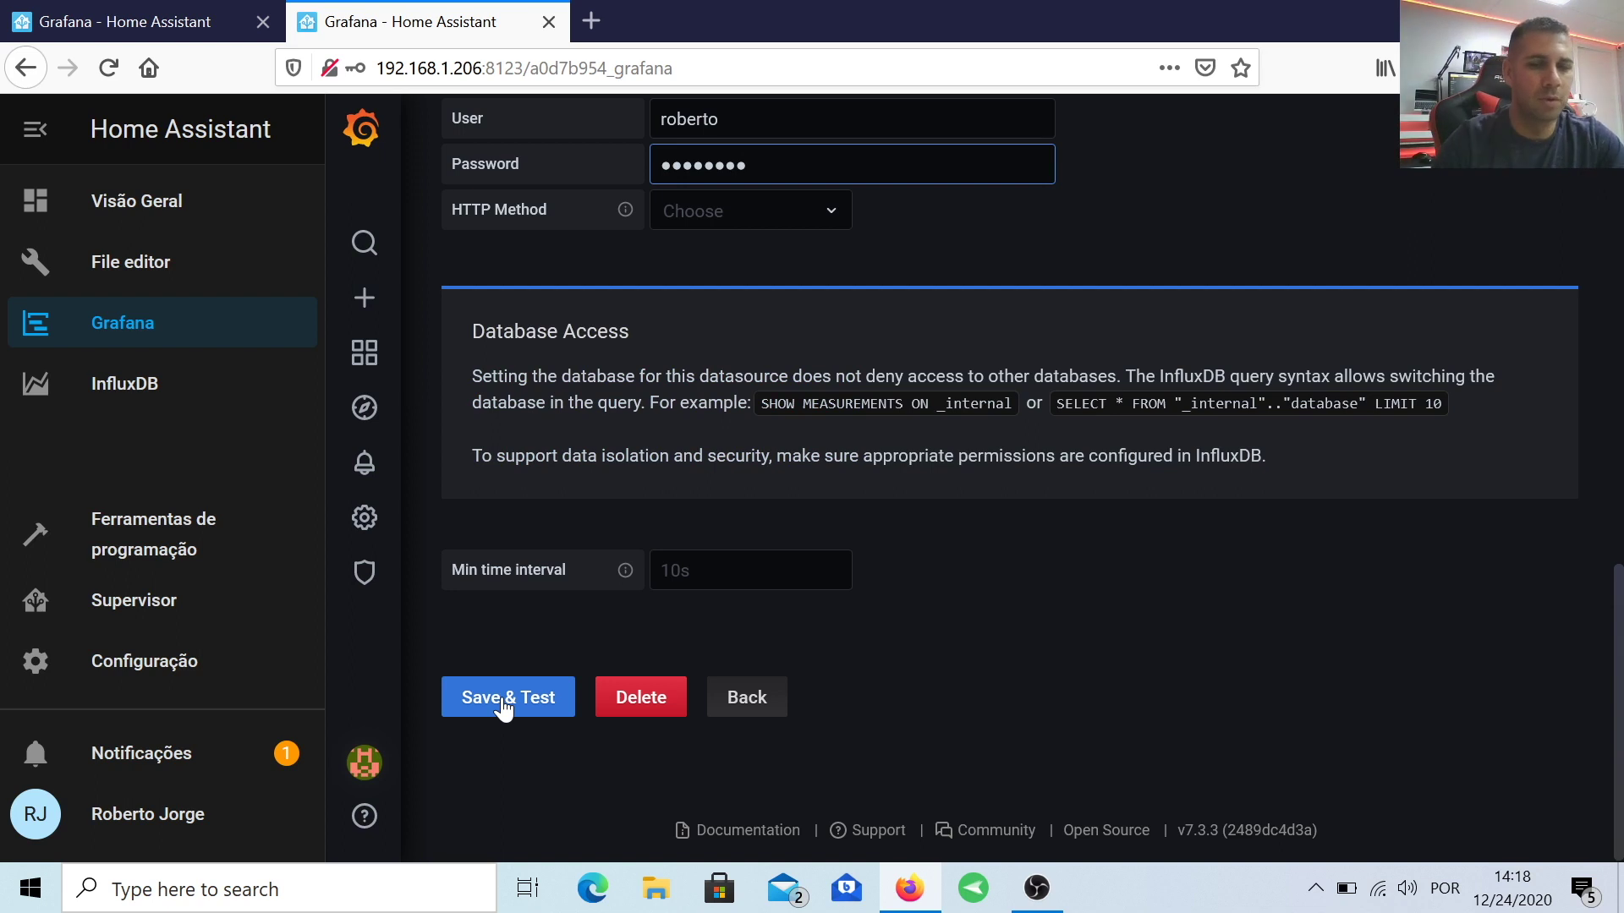
click(504, 702)
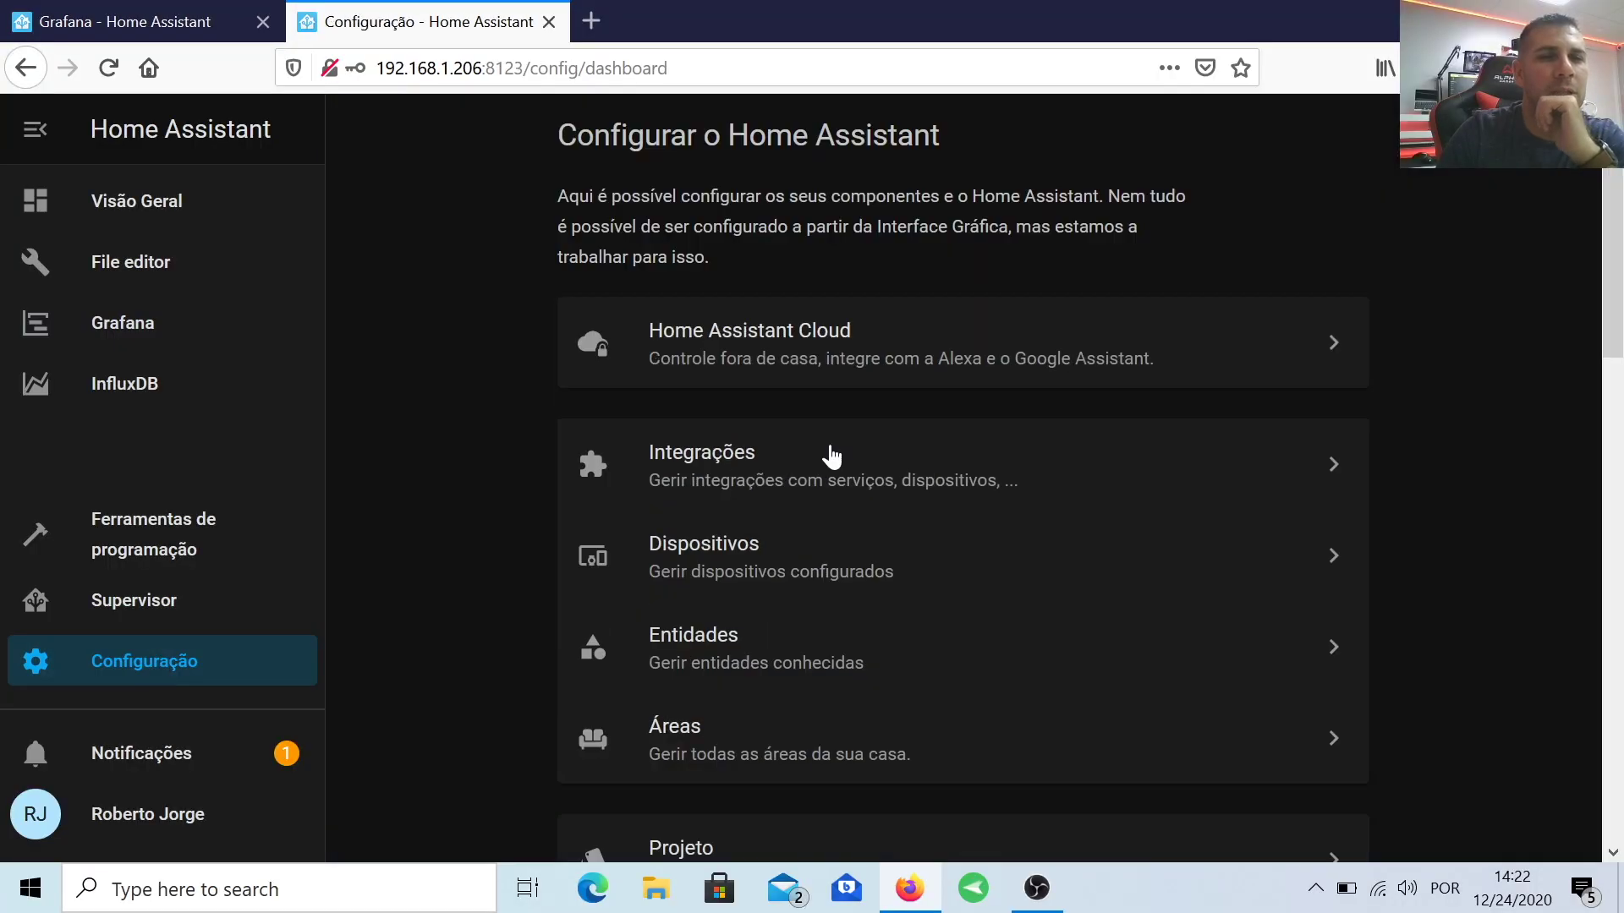
Step: Restart Home Assistant from Controlo do servidor with REINICIAR, confirming with OK
scroll(831, 457, down, 10)
click(735, 511)
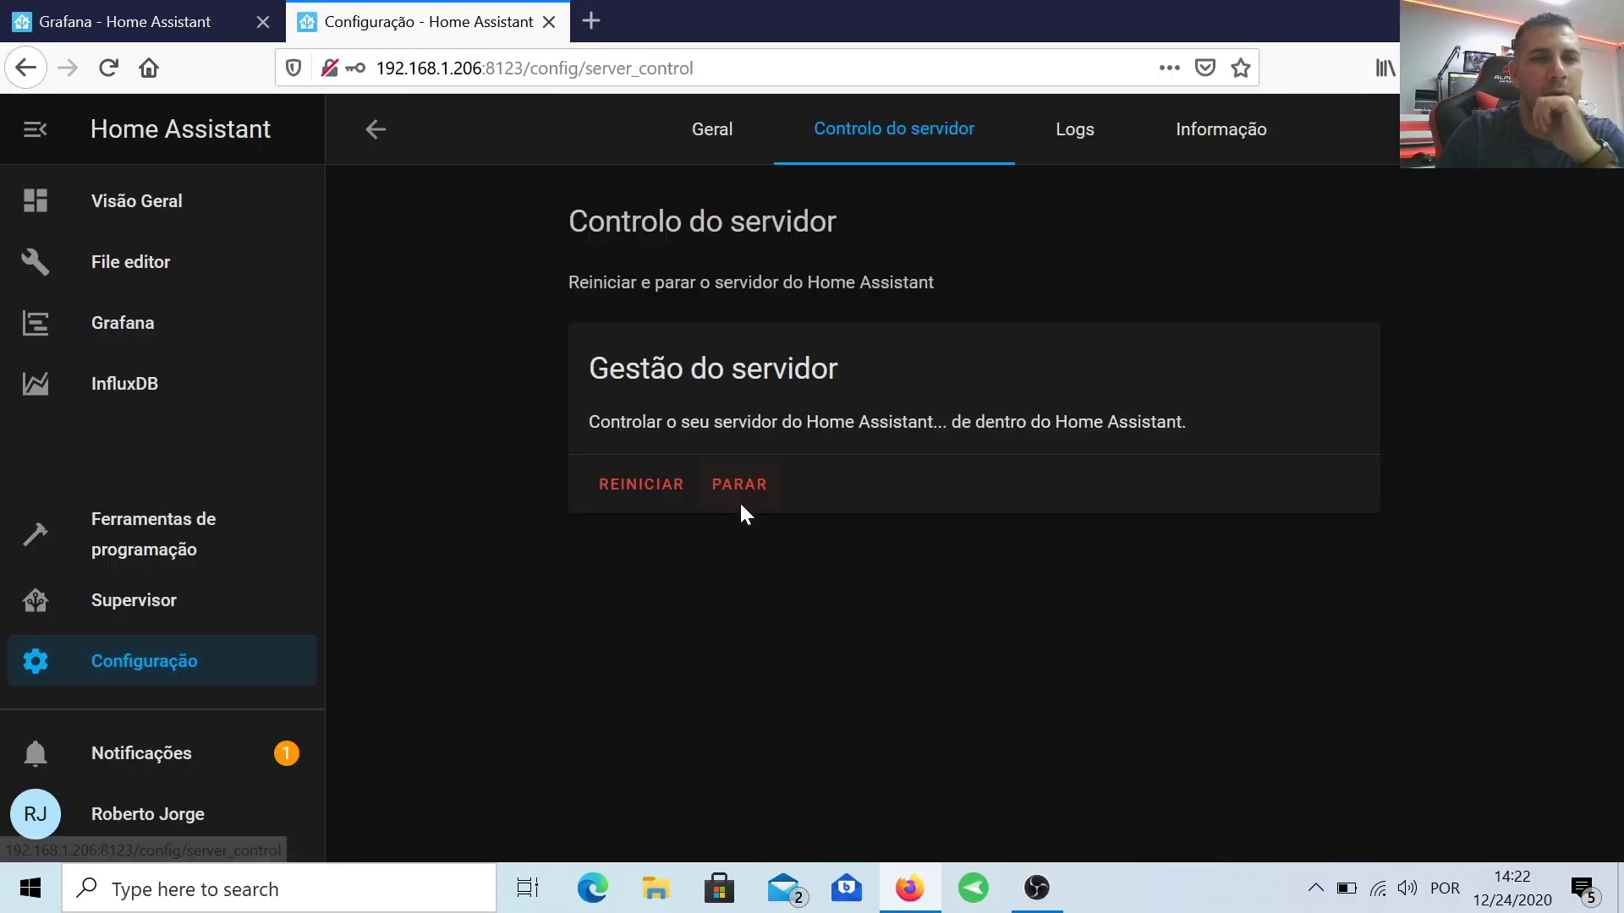
click(645, 487)
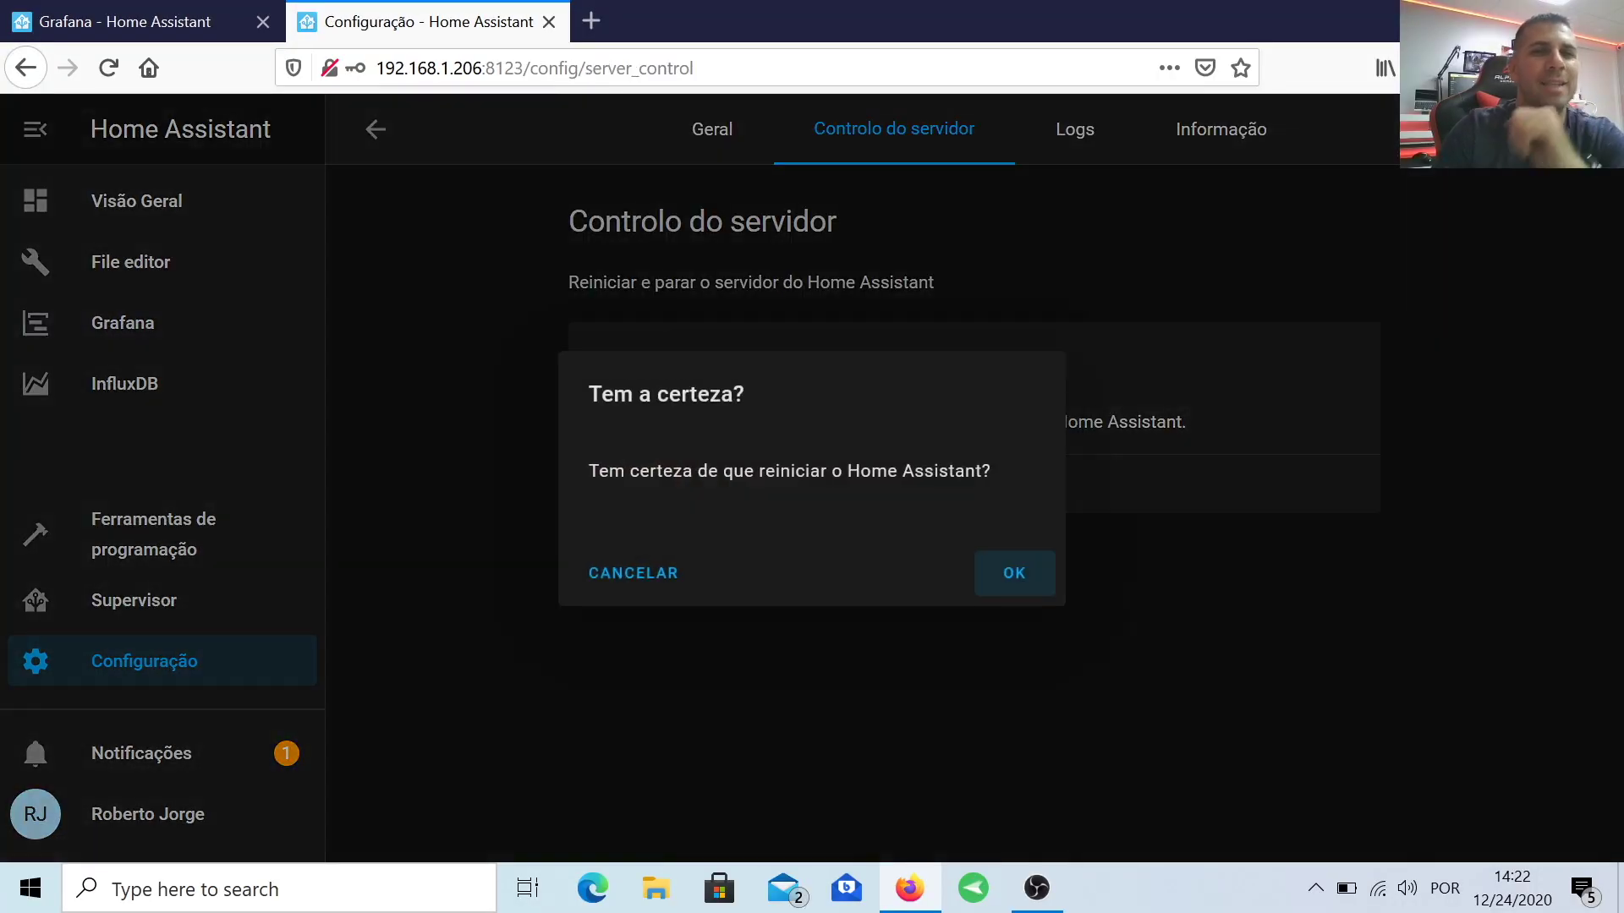
click(1014, 575)
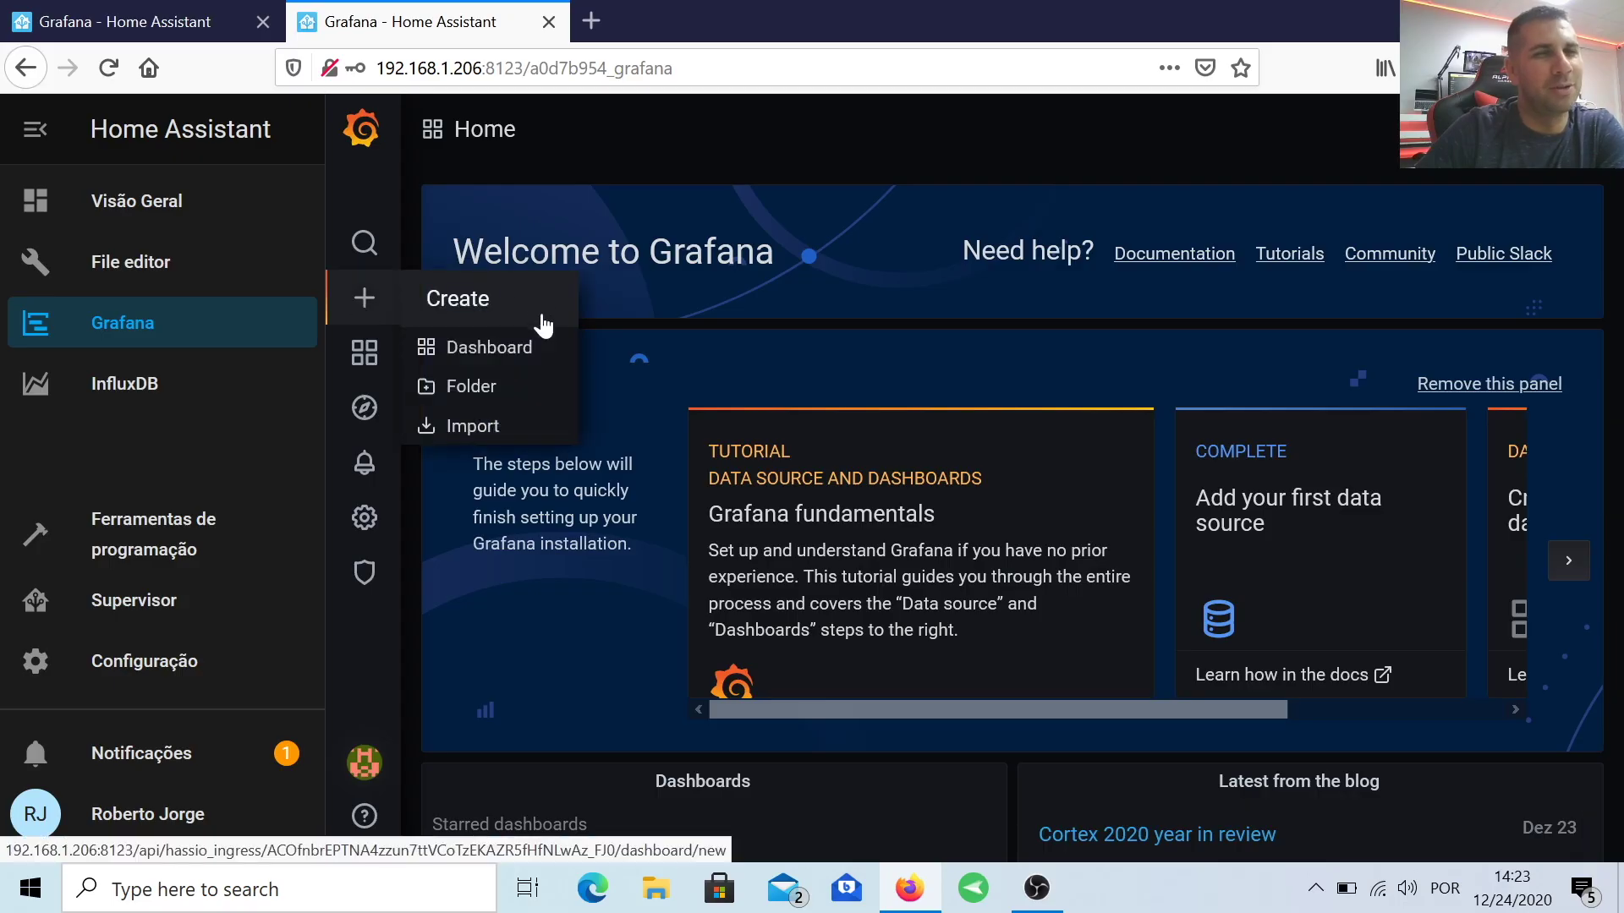
Step: Add a panel to a new dashboard whose query filters entity_id = channel_1_power
click(522, 353)
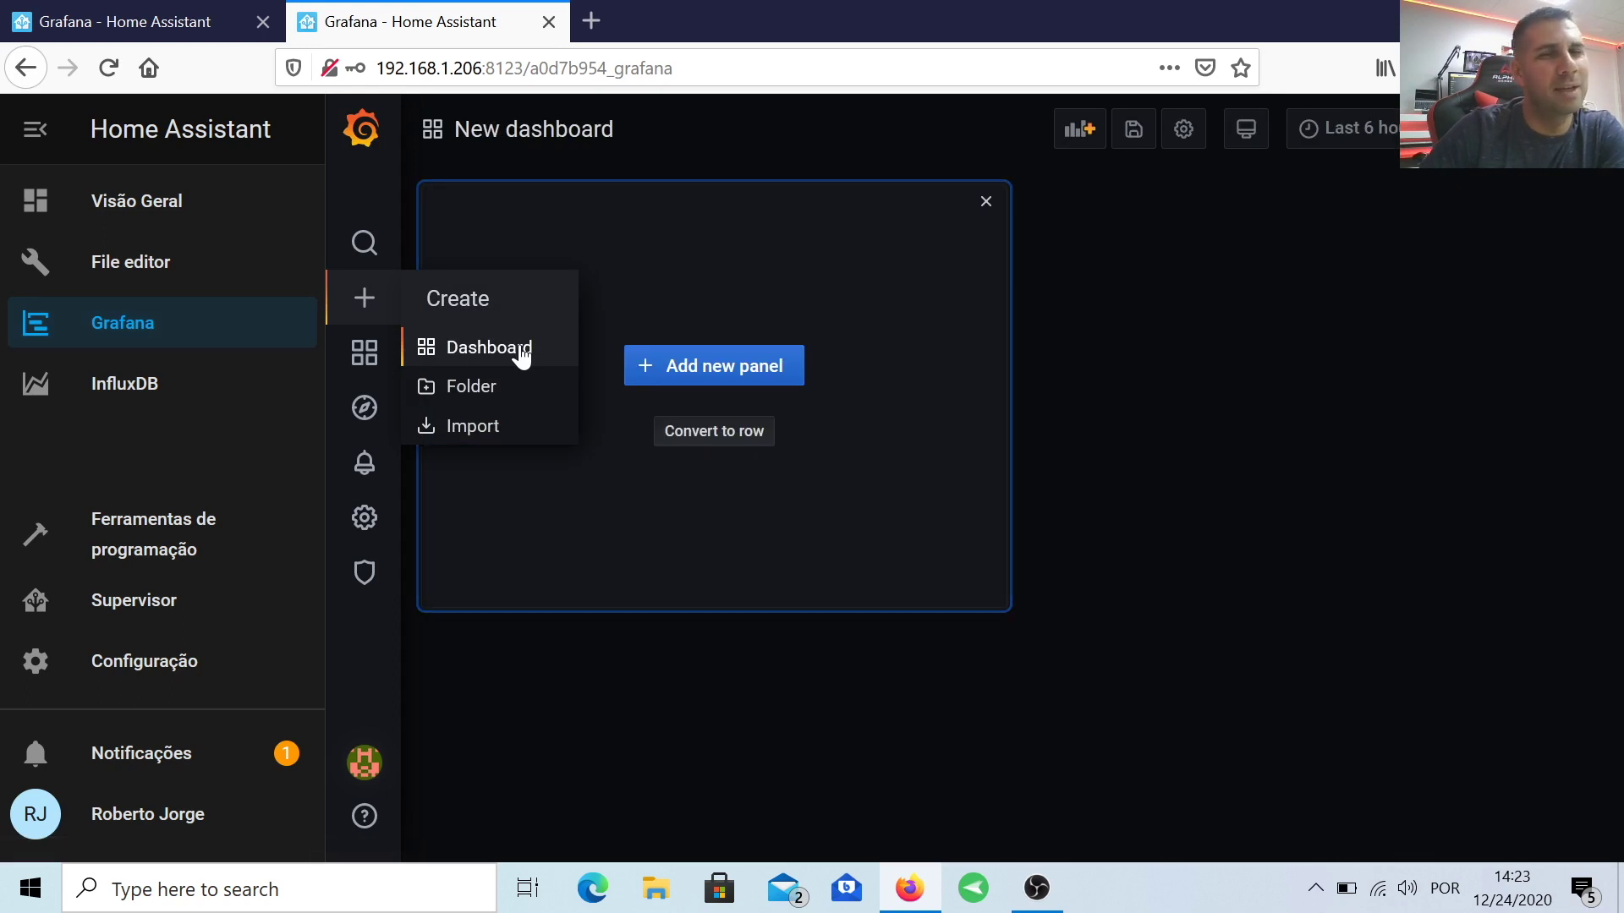
click(721, 368)
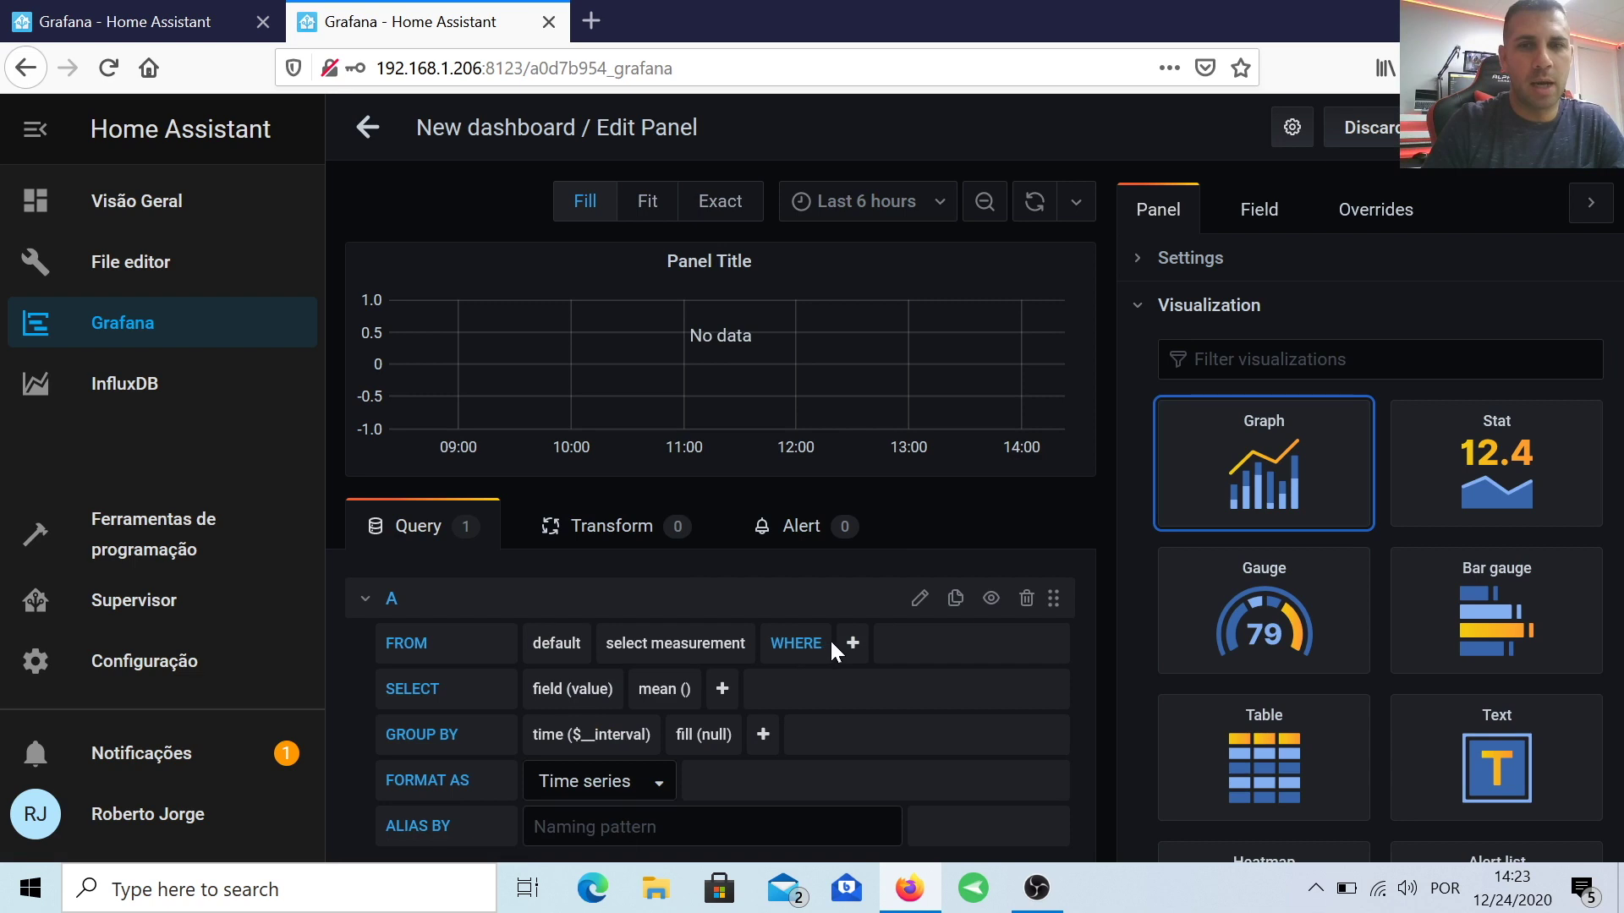
click(851, 645)
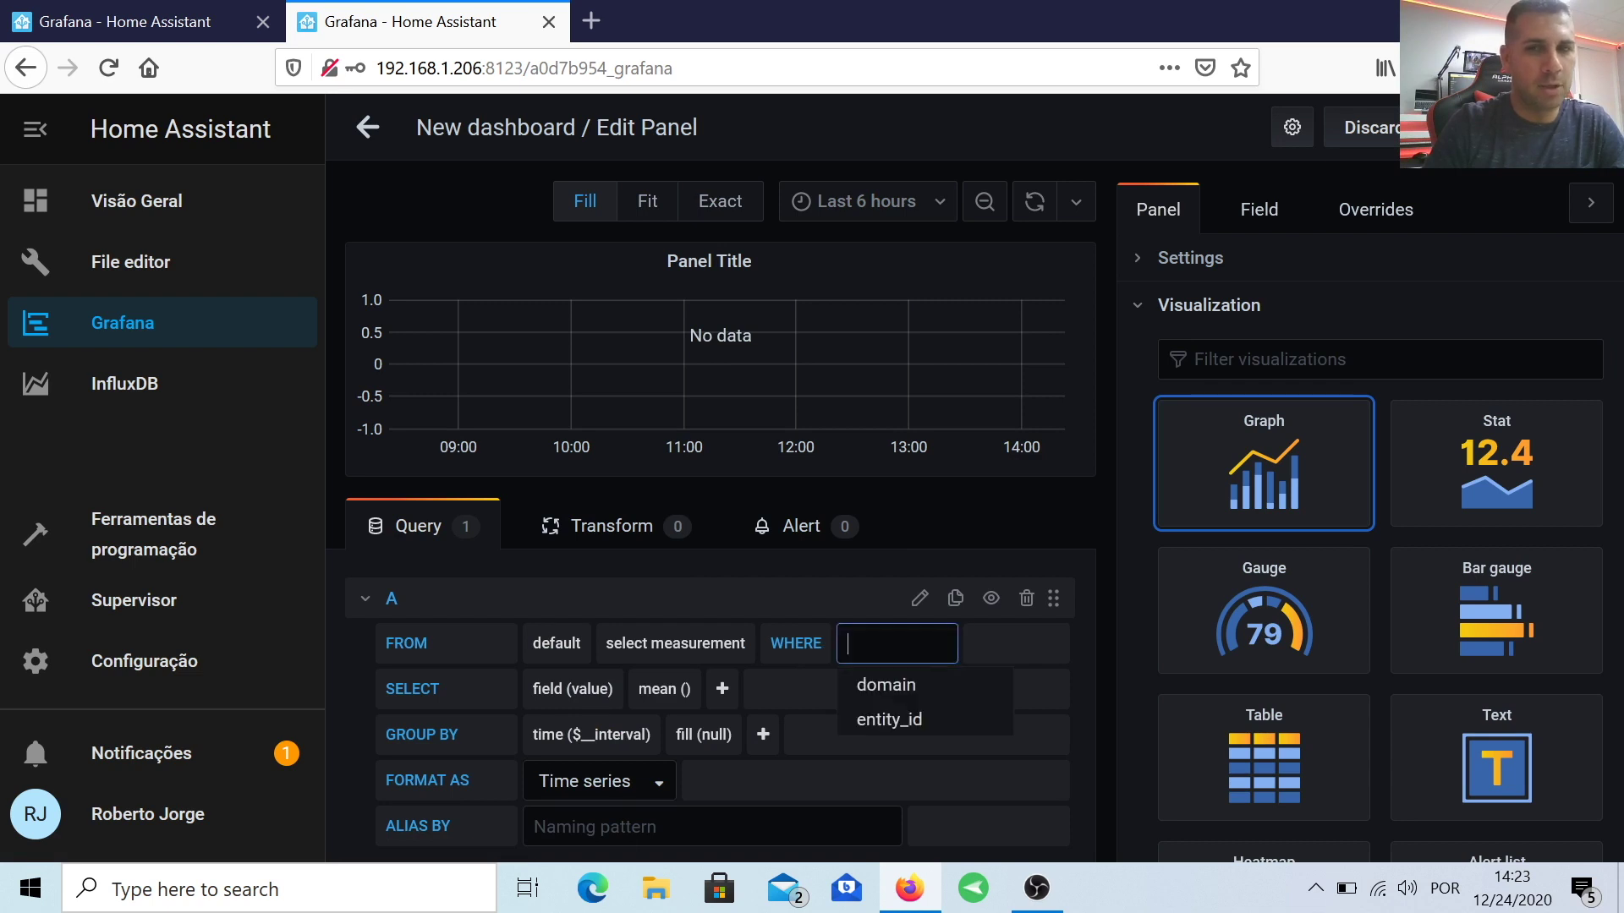
click(910, 717)
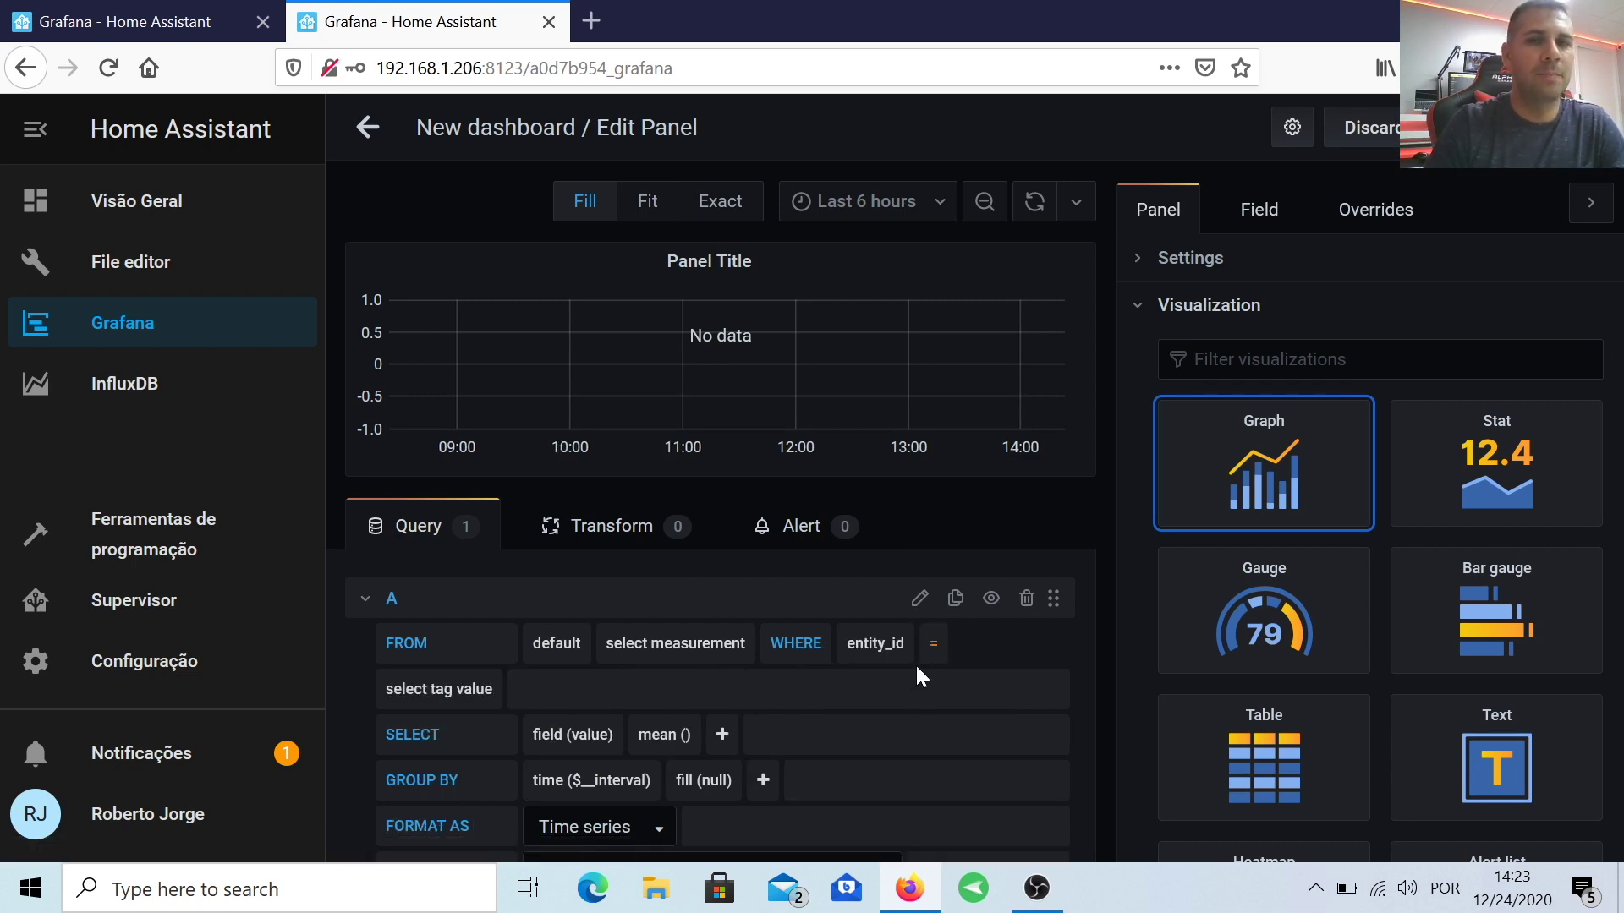
click(457, 690)
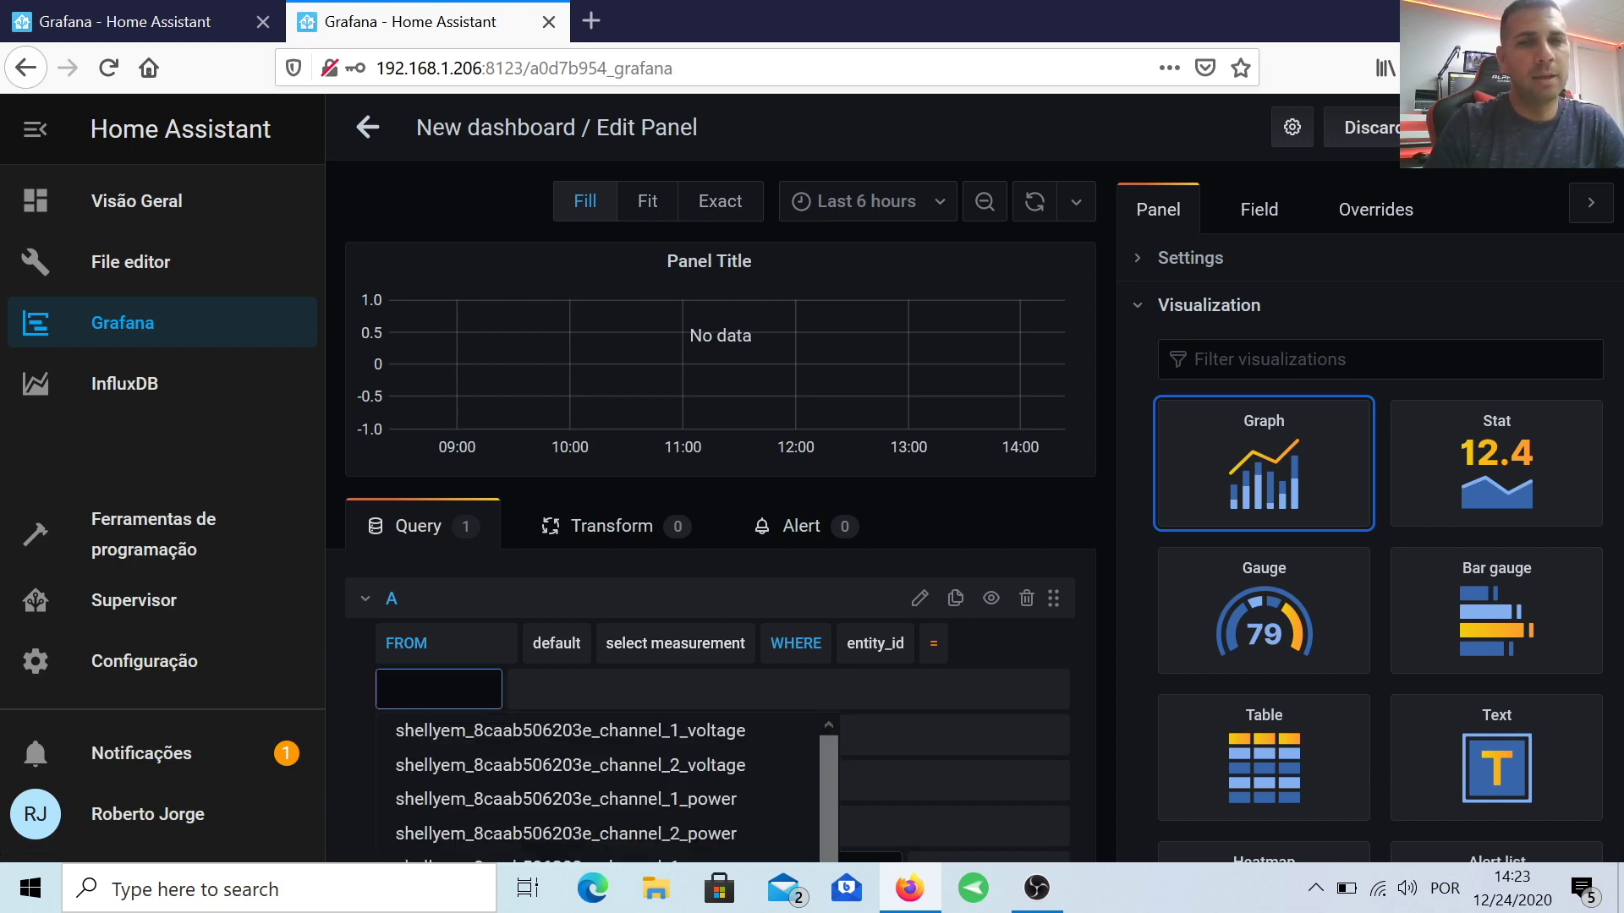
scroll(646, 741, down, 2)
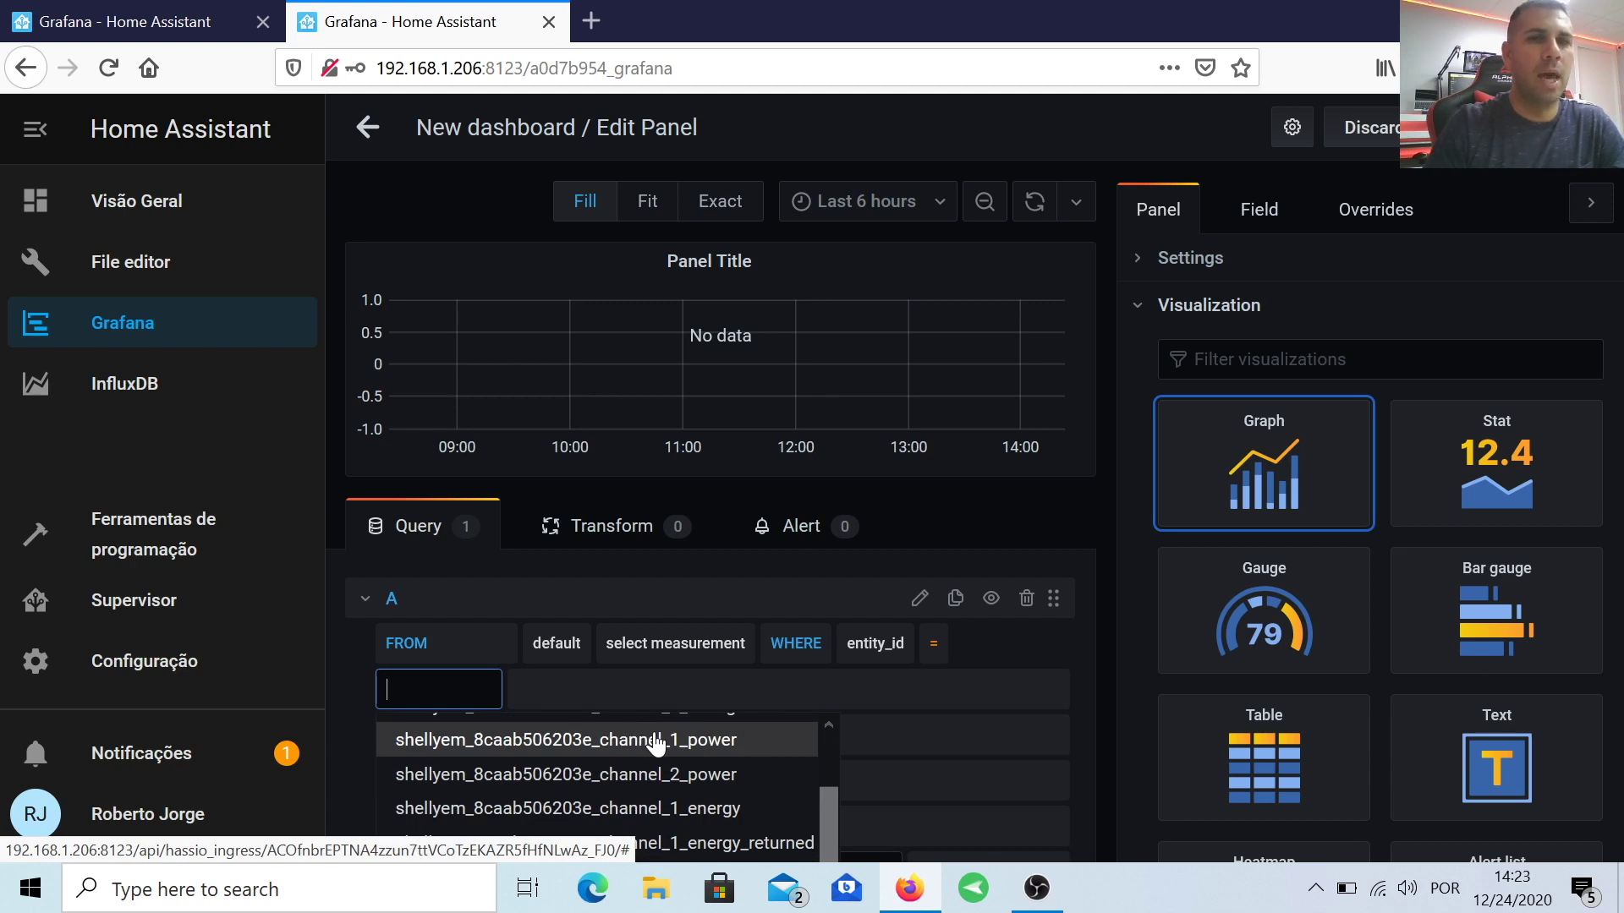
click(656, 741)
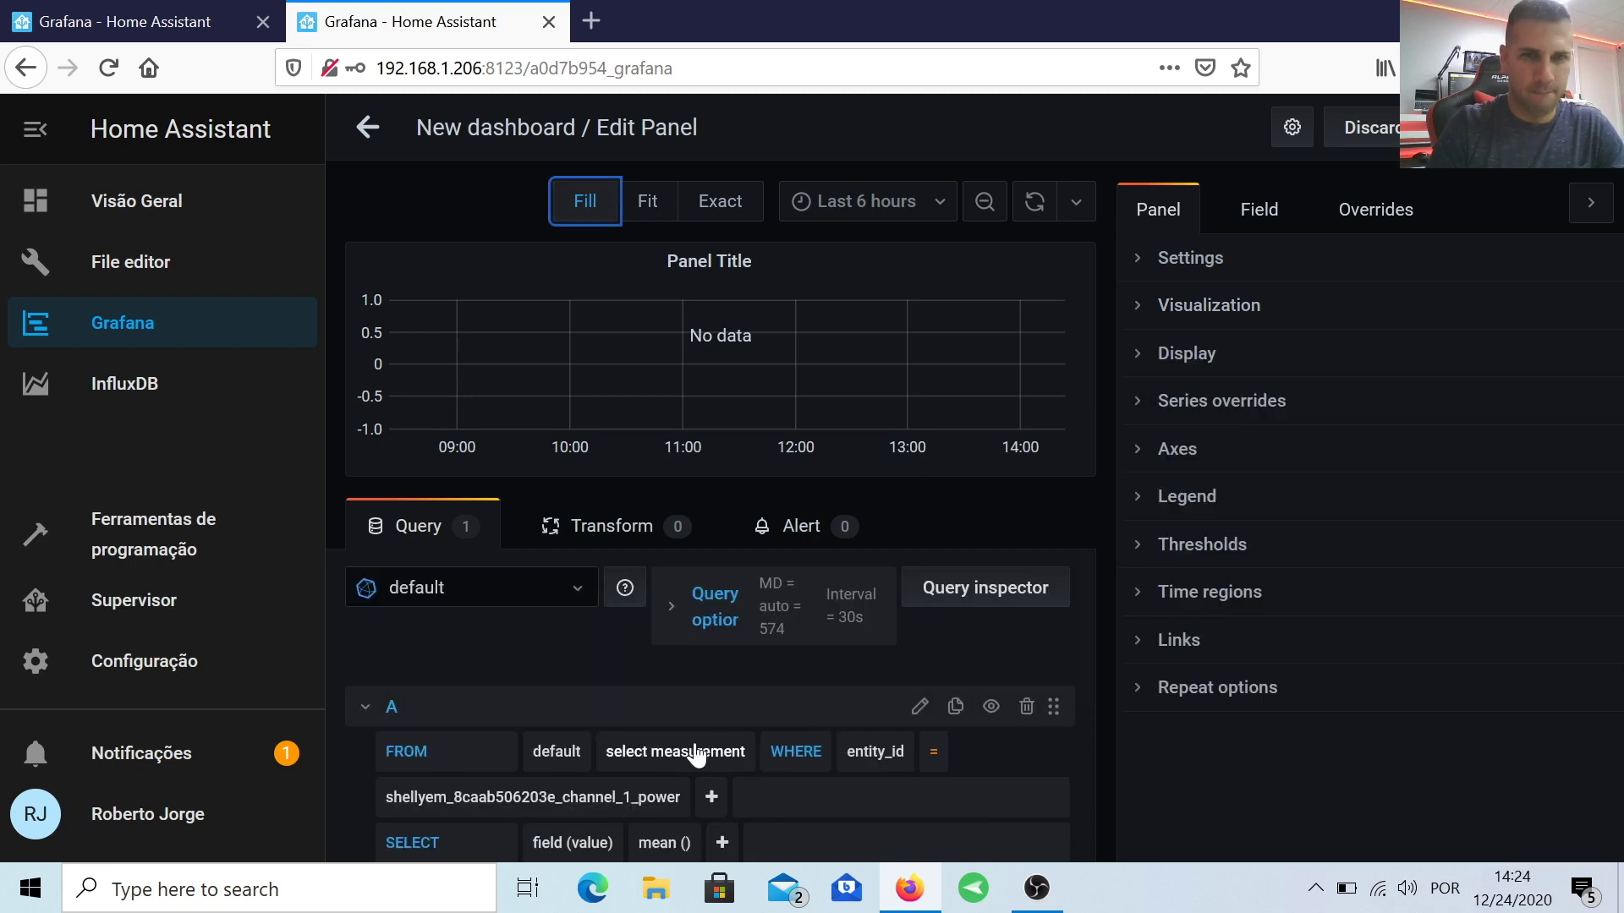
Step: Query the W measurement and fill gaps with fill(linear)
click(689, 751)
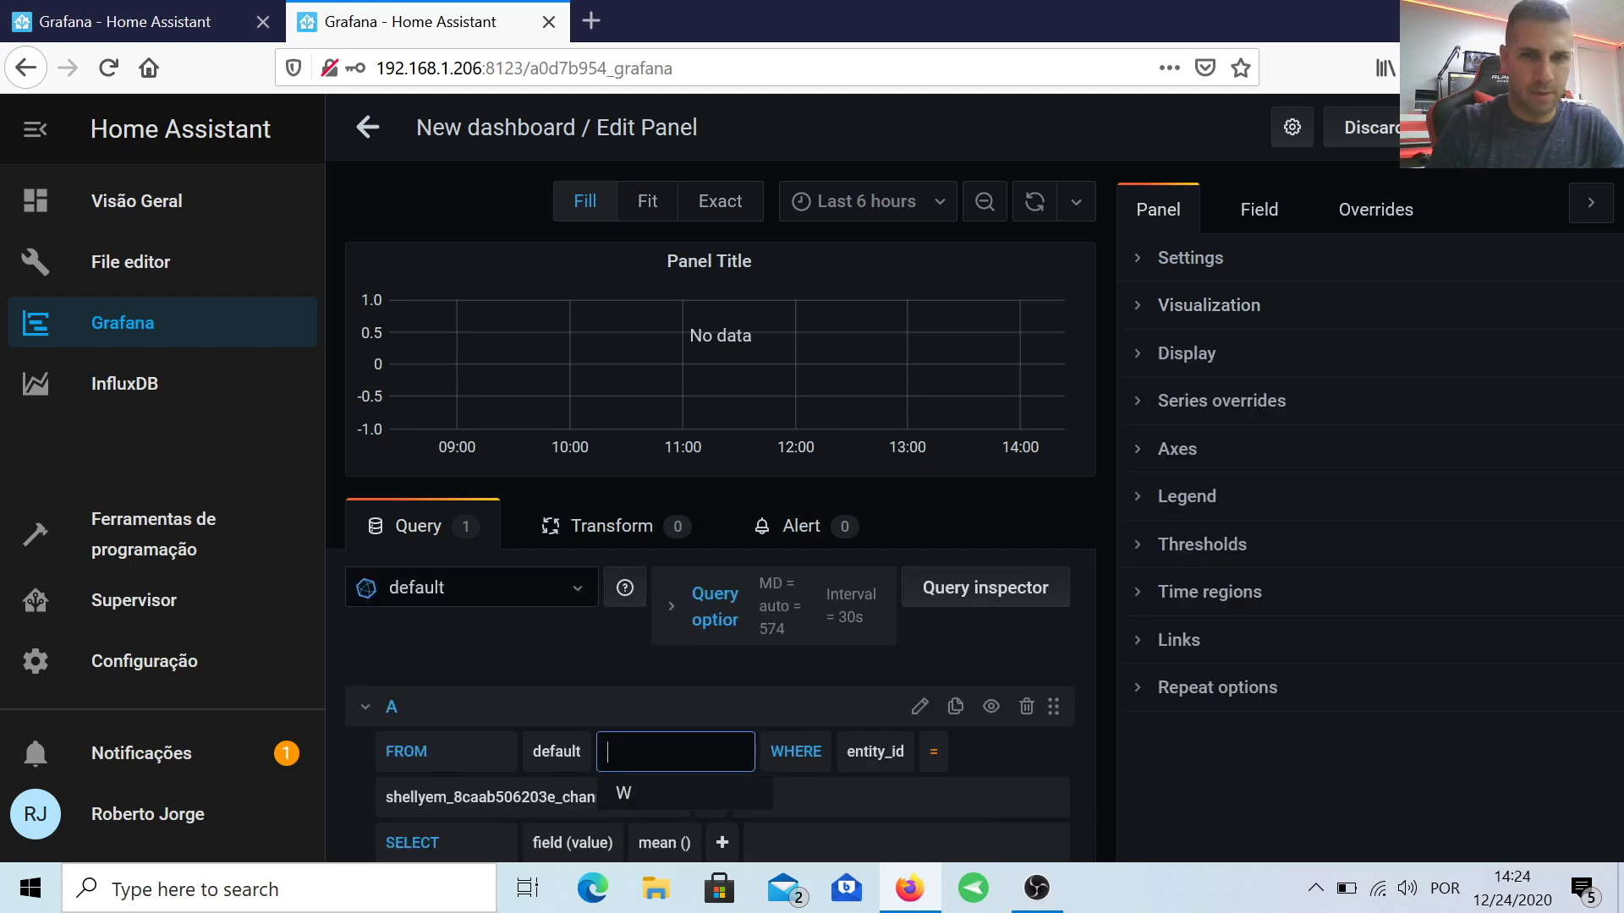
click(626, 795)
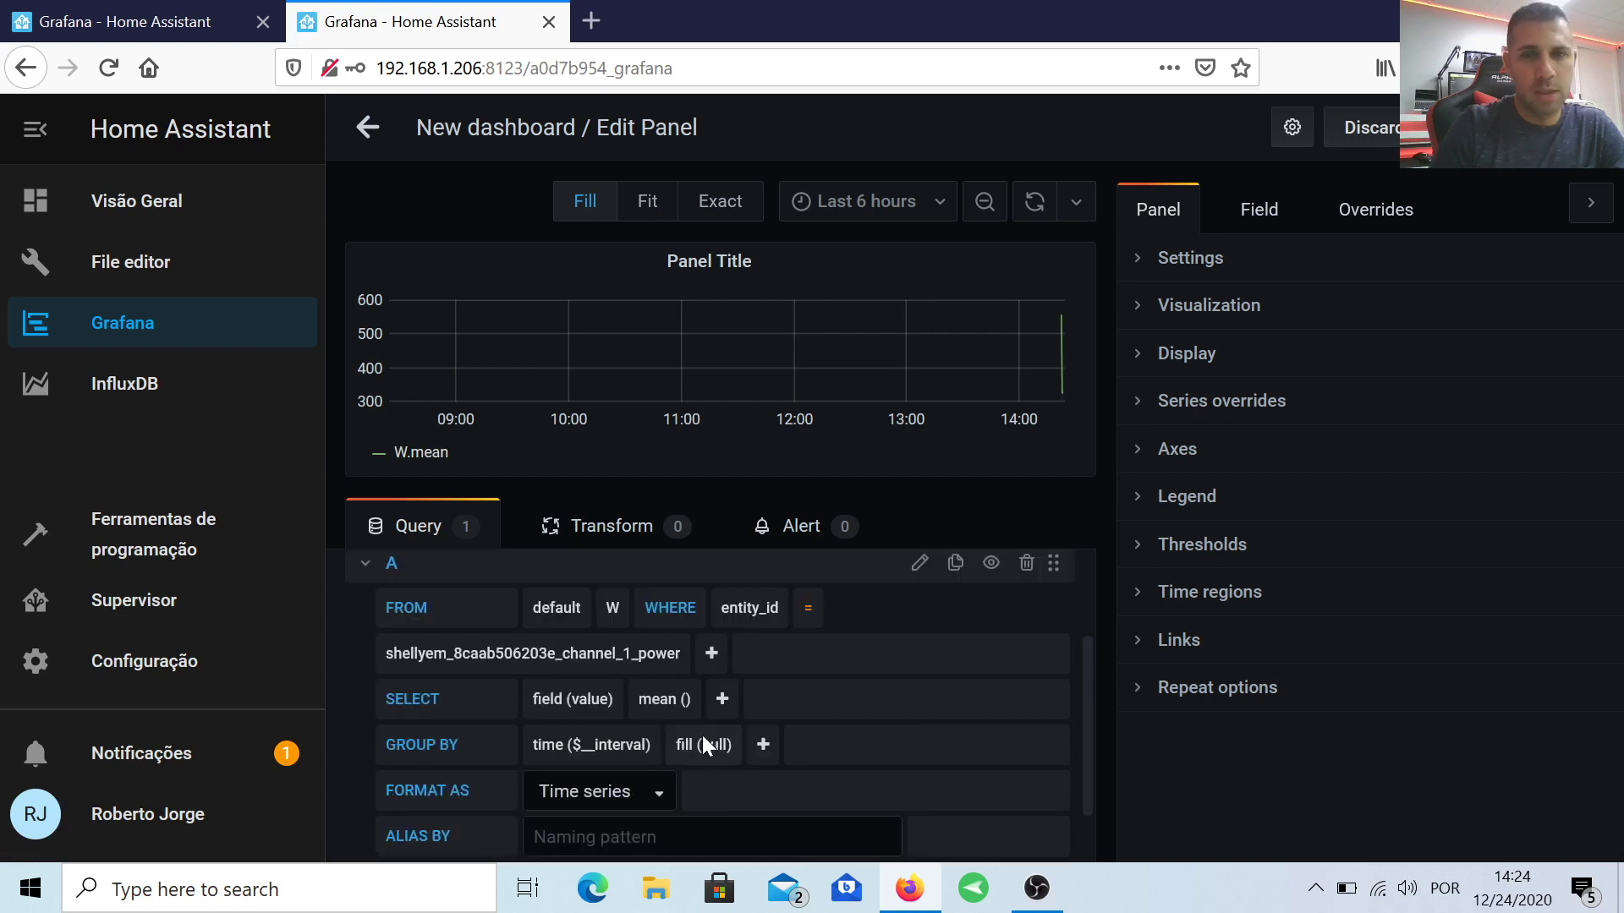
click(707, 748)
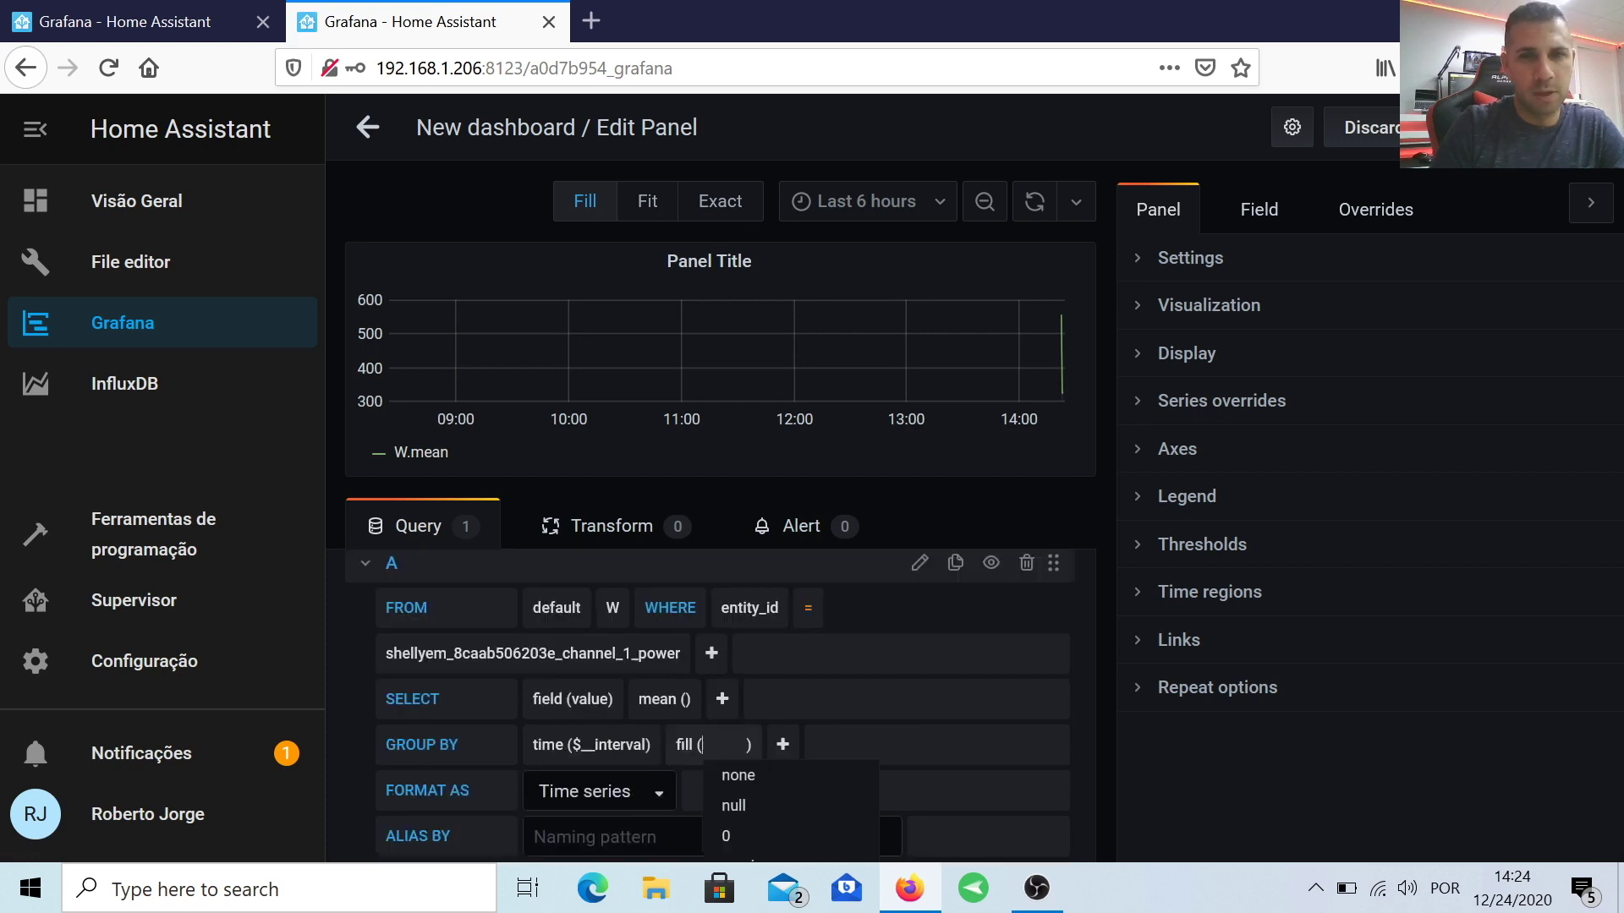
scroll(772, 812, down, 2)
click(758, 817)
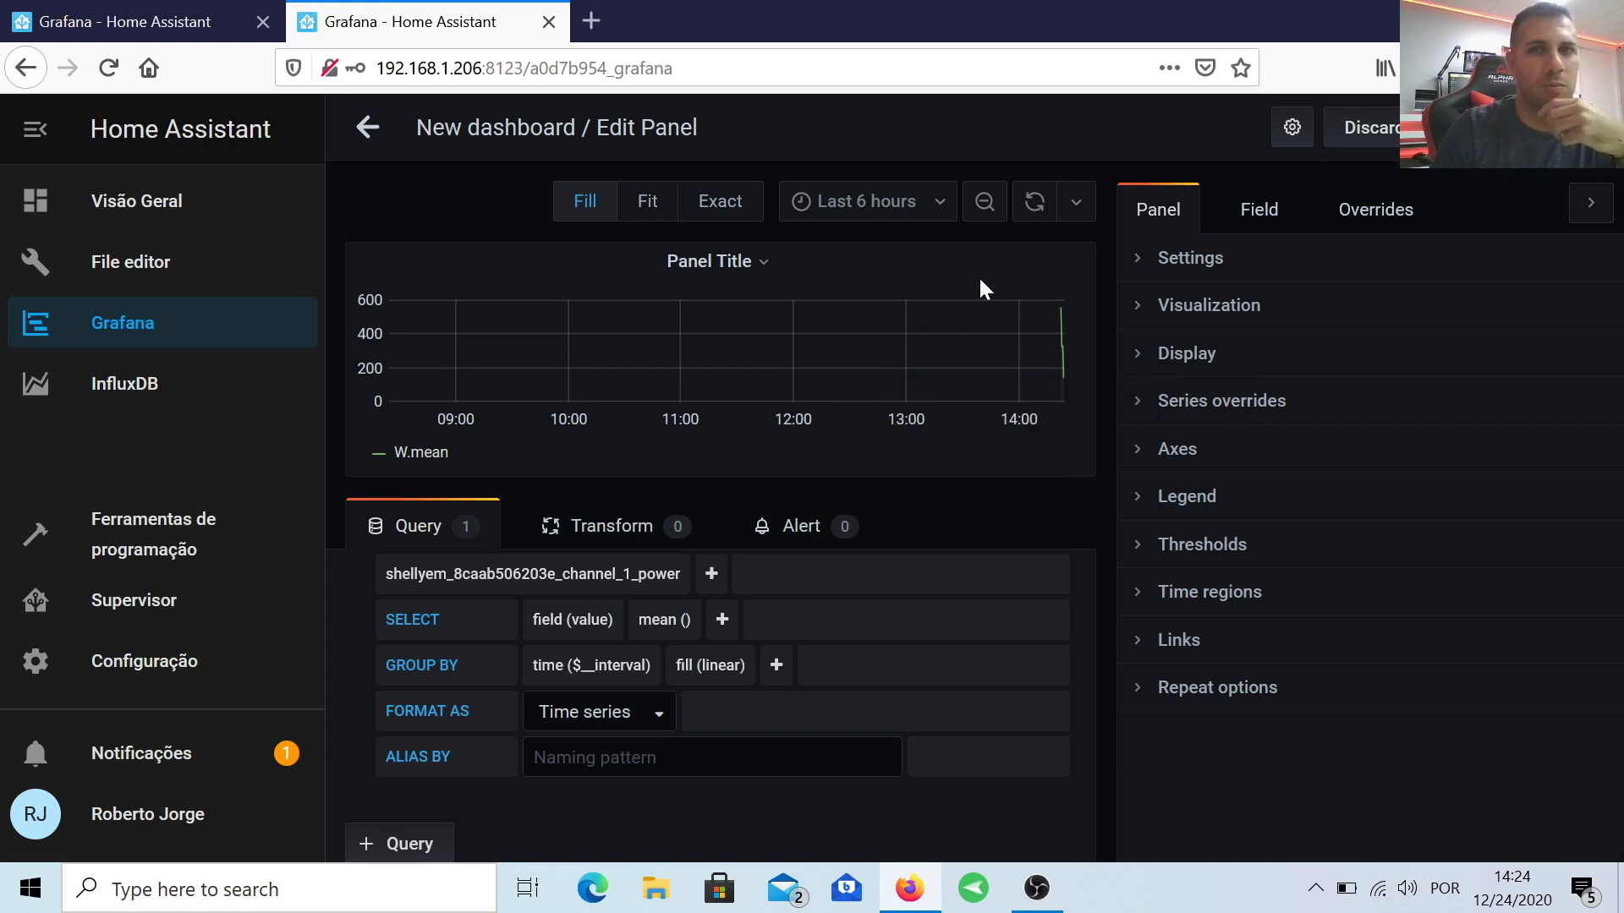
Step: Show the last 5 minutes and add query B filtered on entity_id = channel_2_power
click(945, 205)
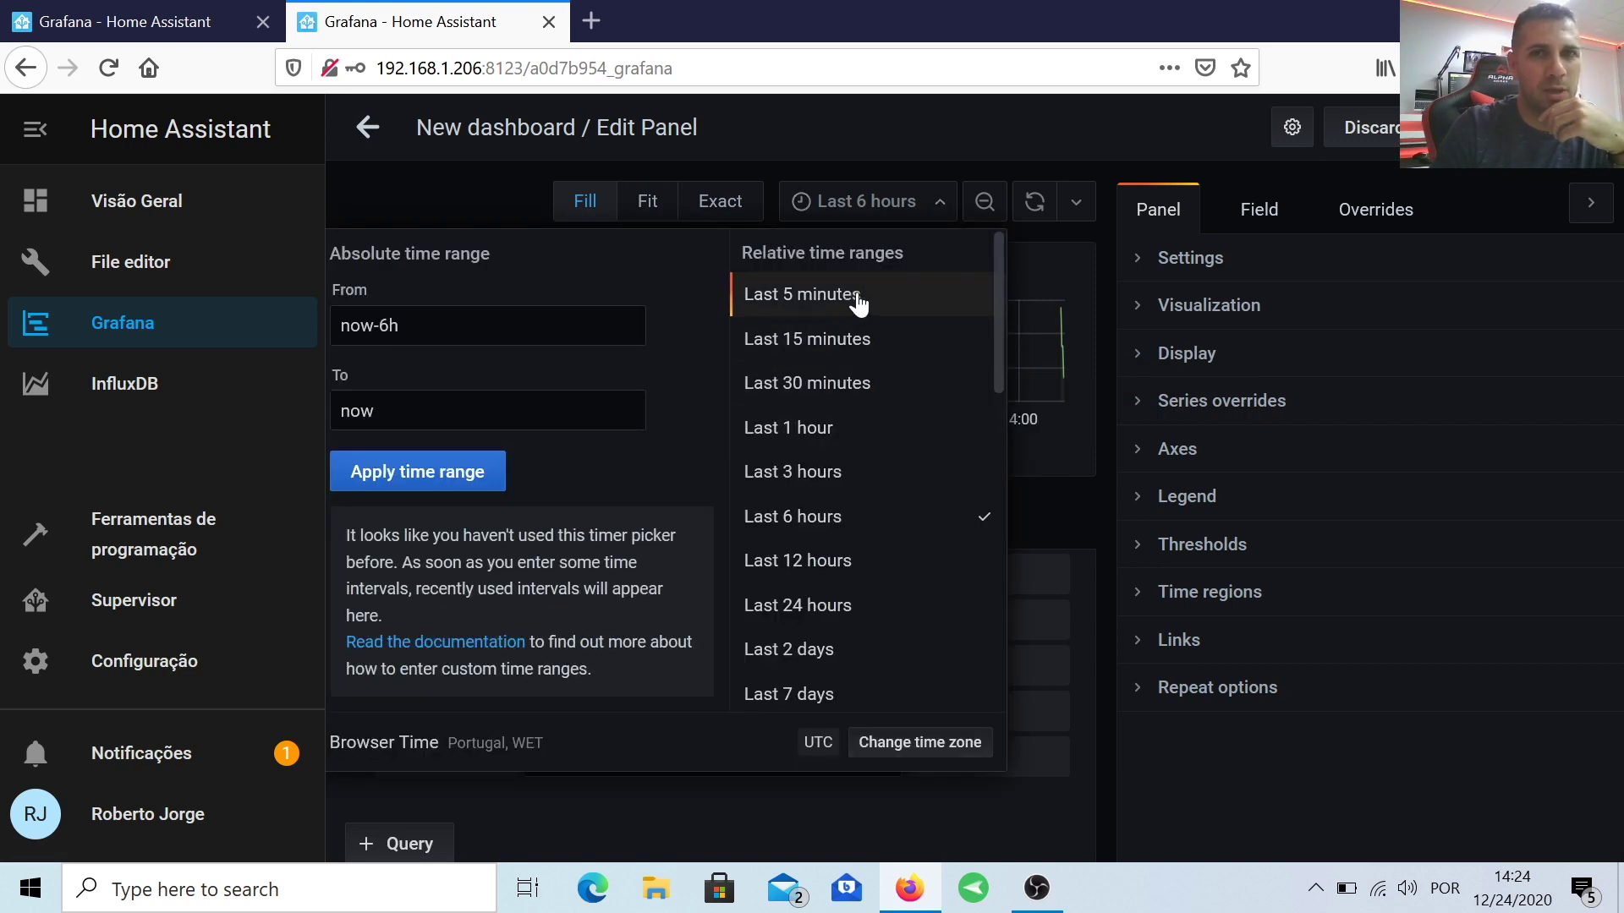
click(856, 298)
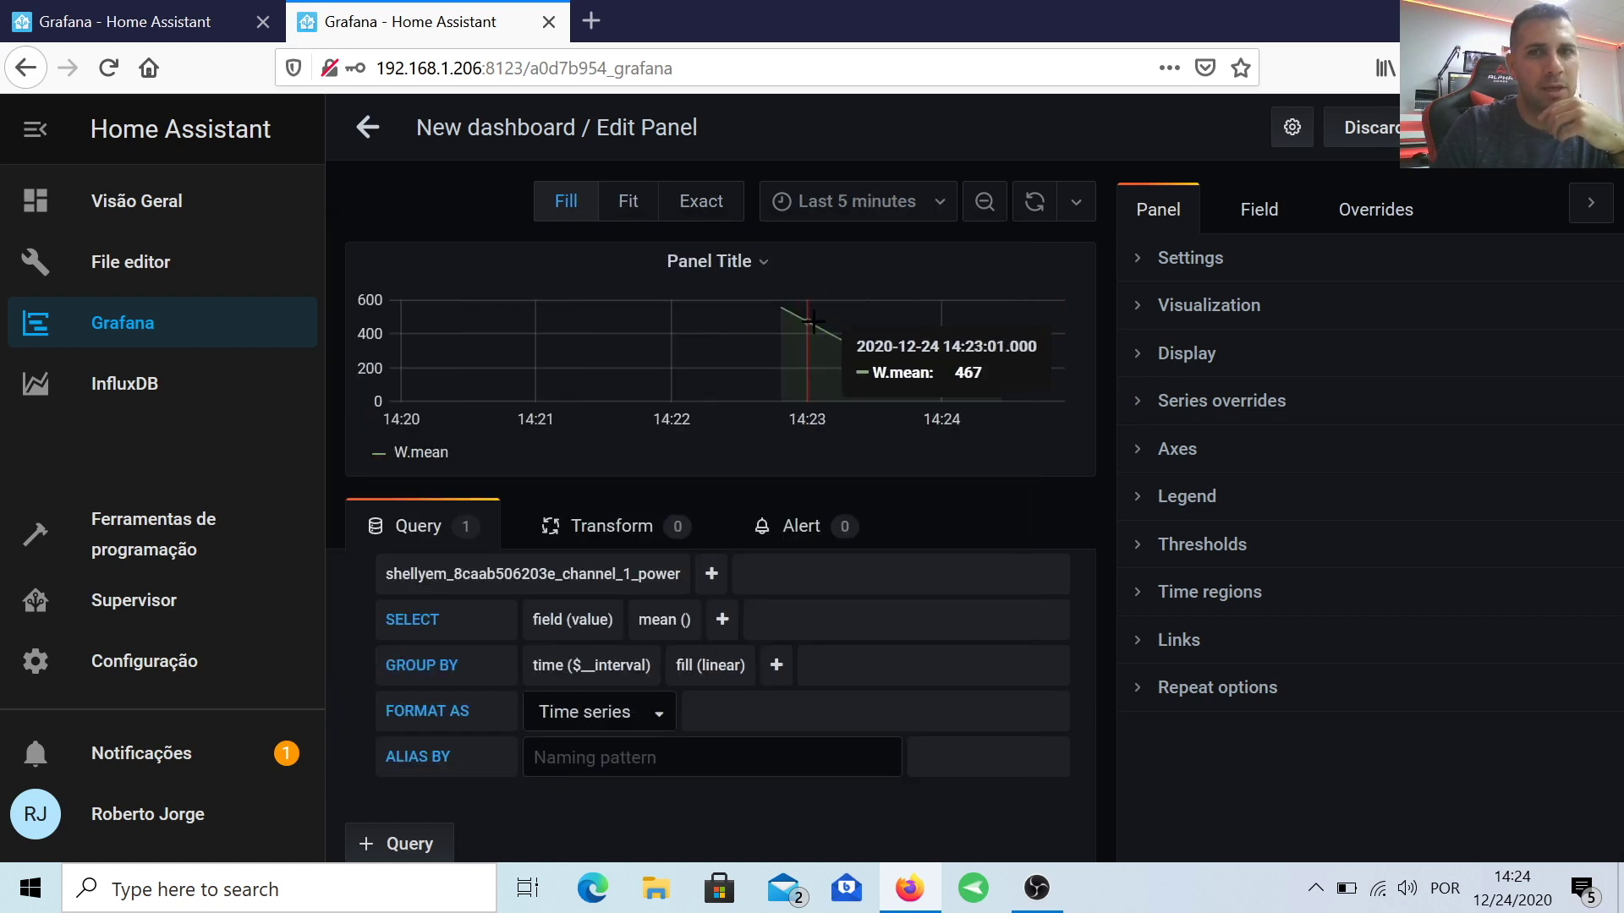
click(410, 845)
click(857, 597)
click(875, 641)
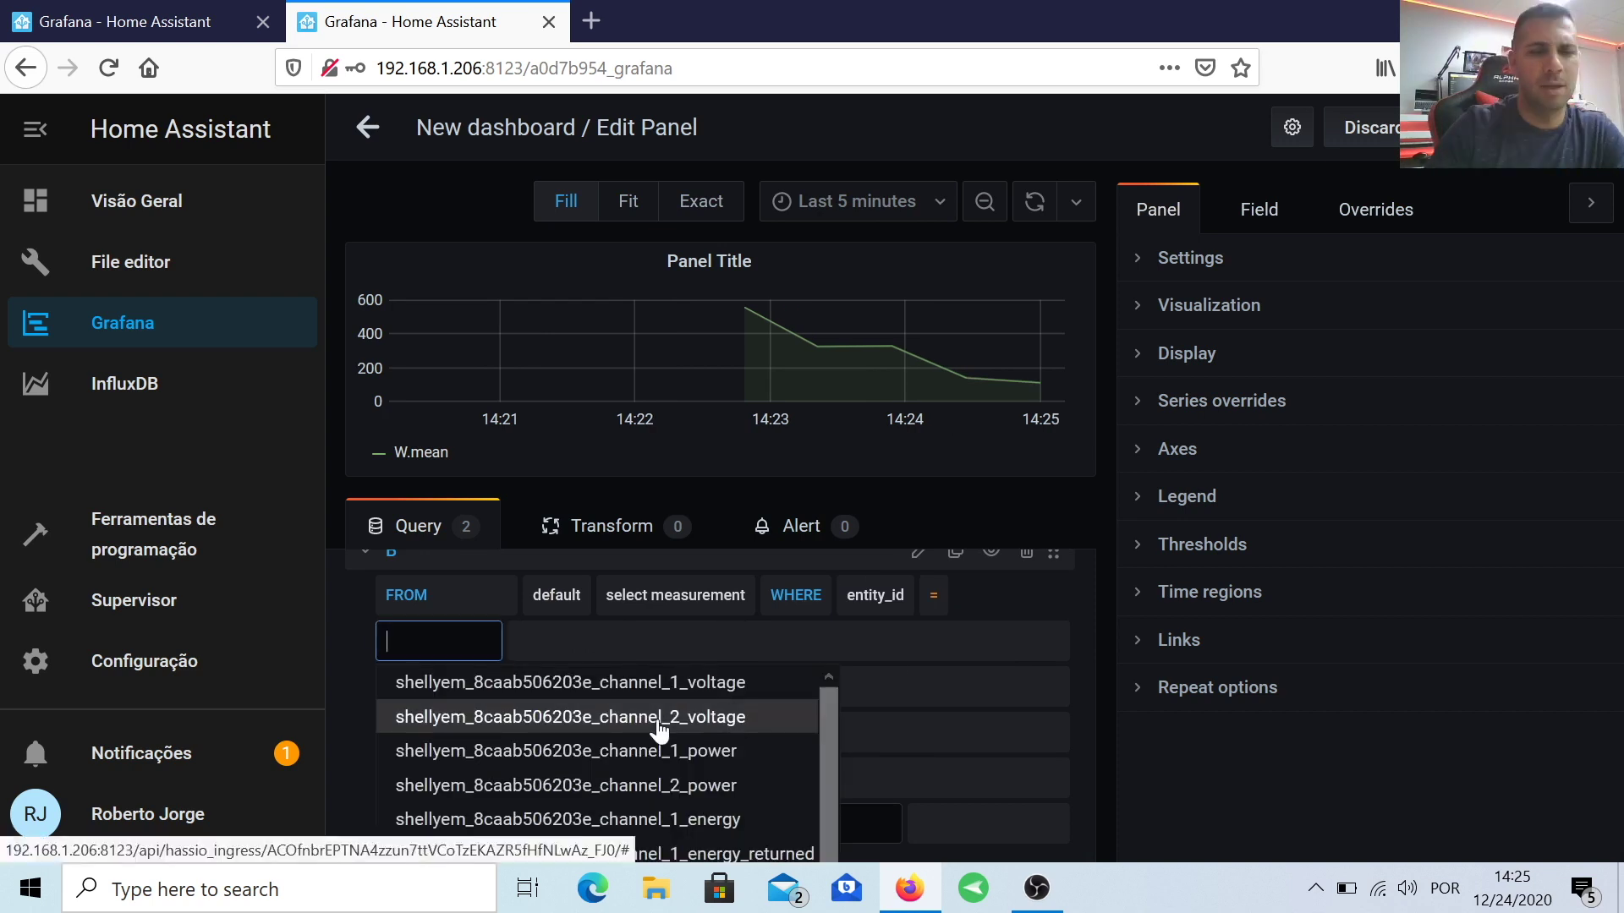
click(720, 785)
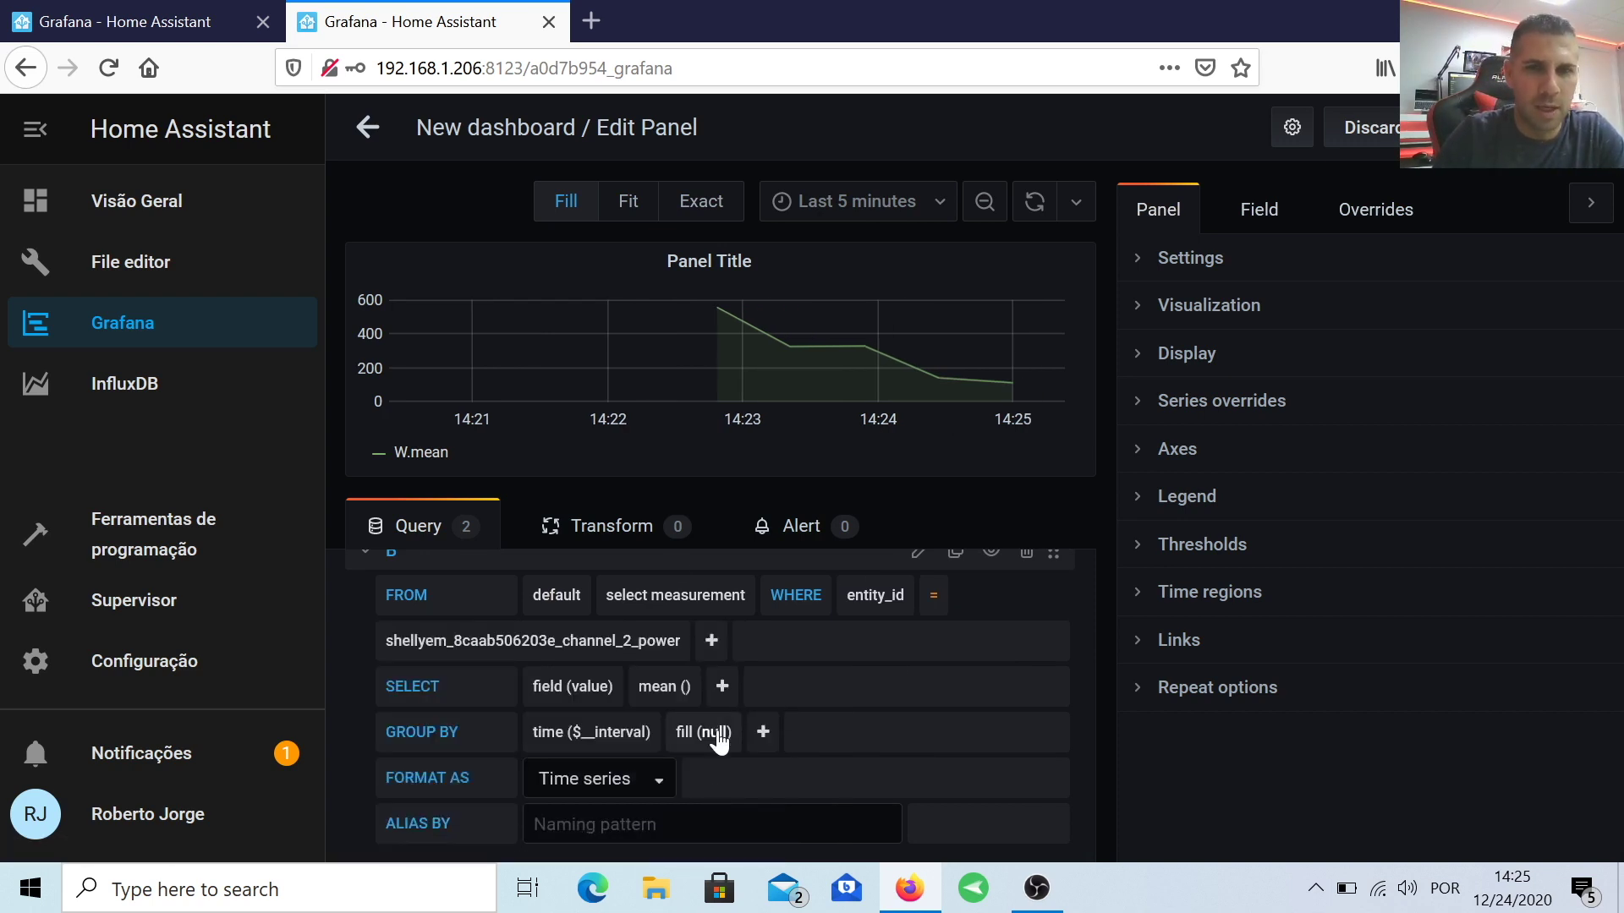
Step: Set query B's measurement to W with fill(linear)
click(672, 596)
click(628, 640)
click(703, 732)
scroll(728, 778, down, 1)
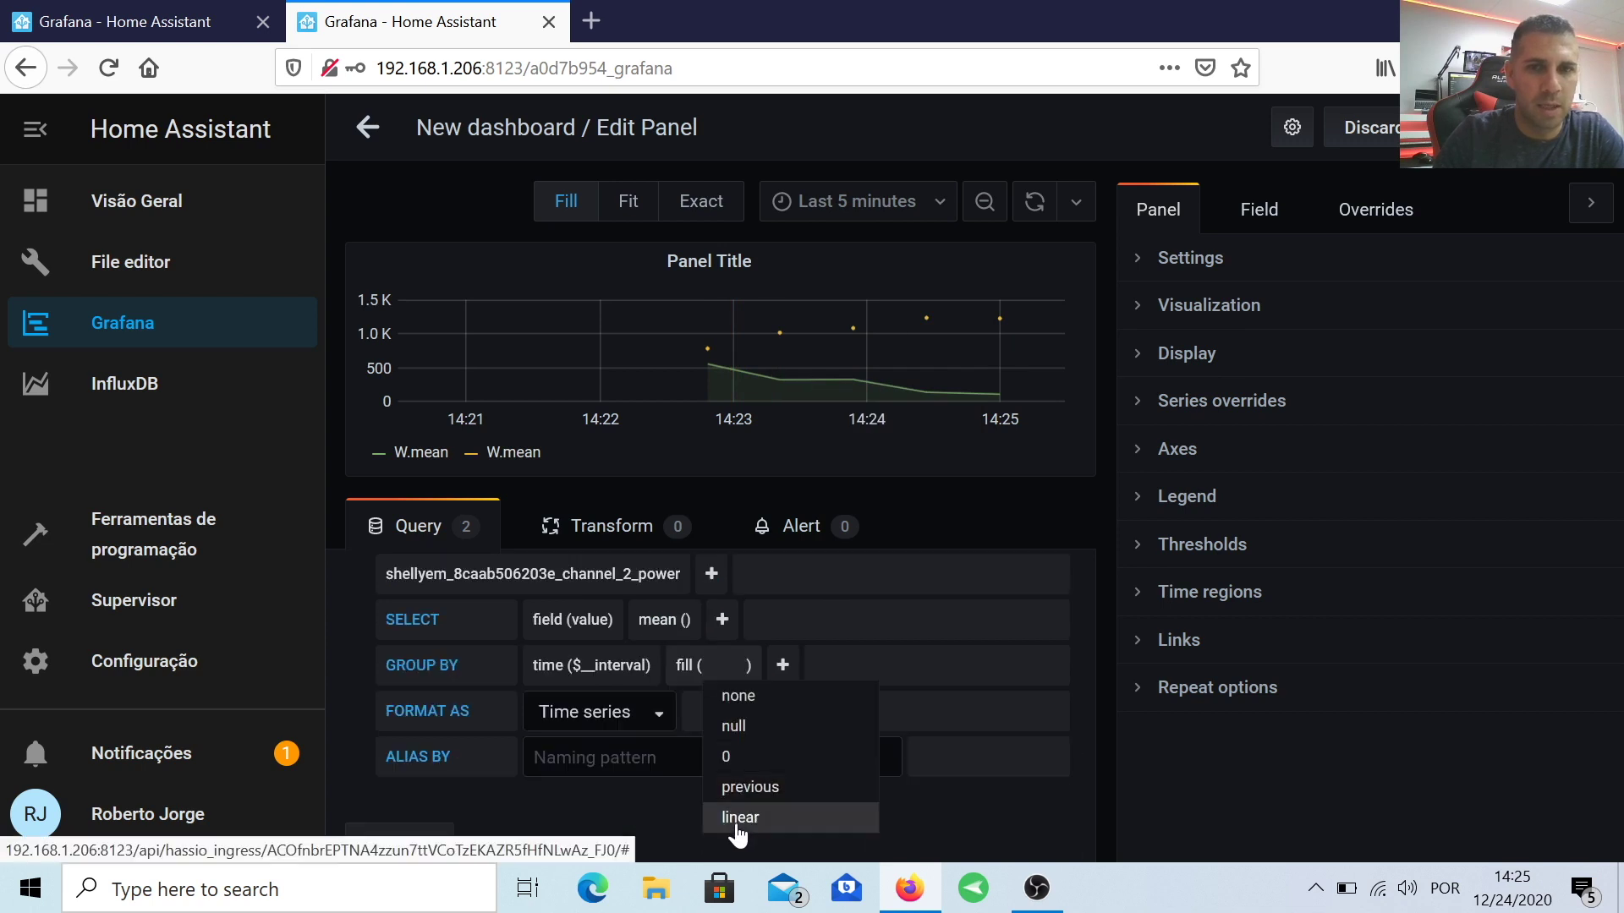
click(740, 815)
scroll(773, 621, up, 1)
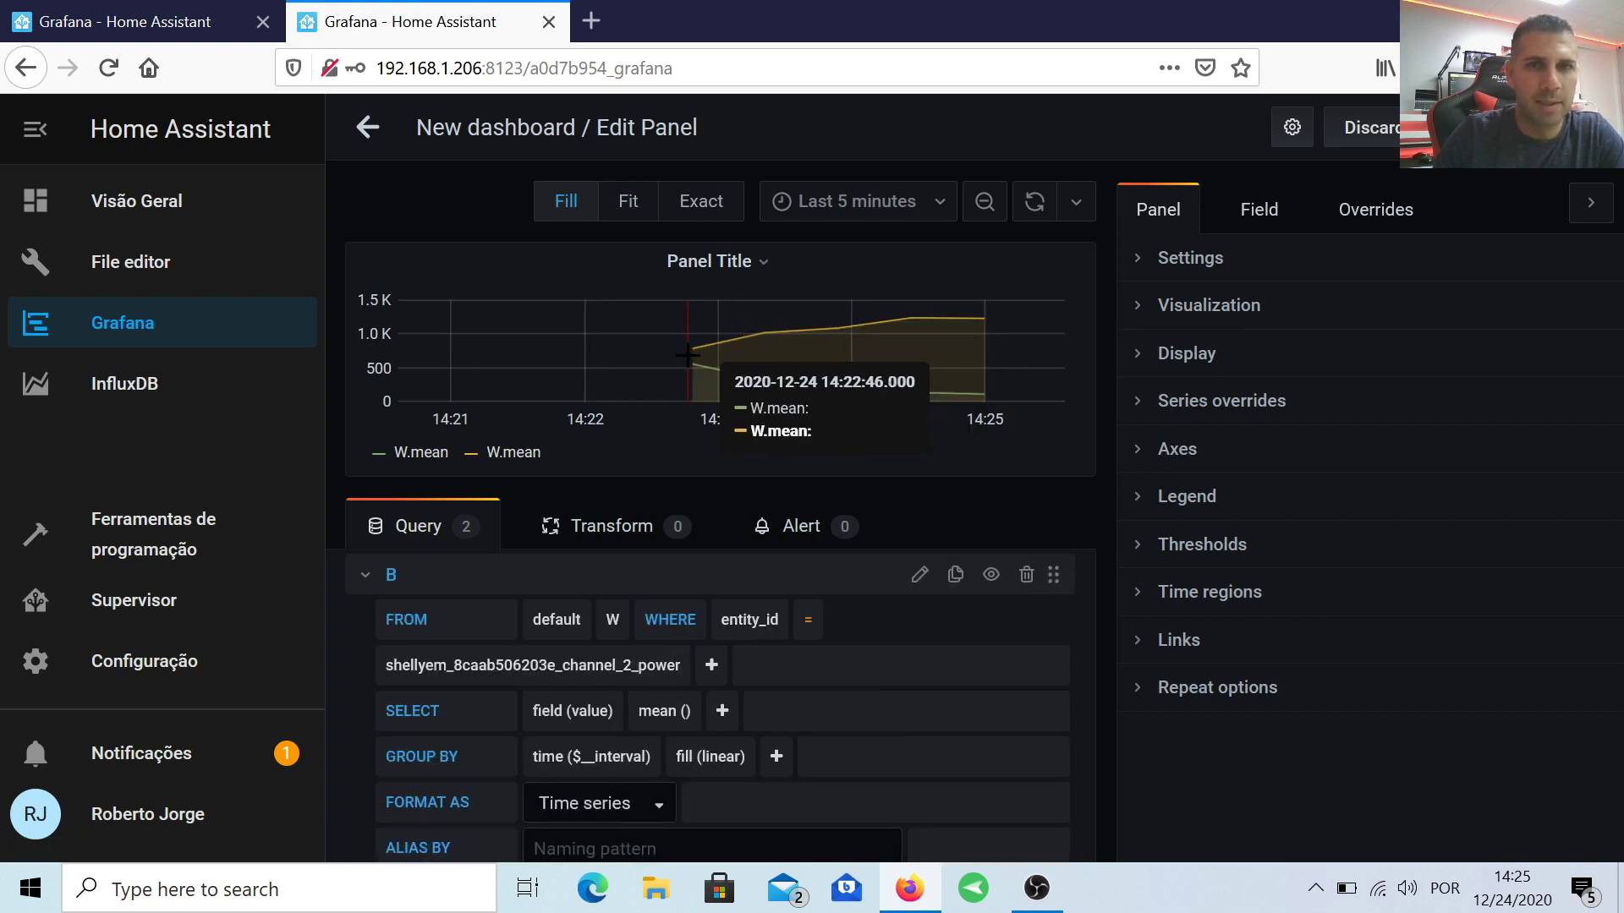